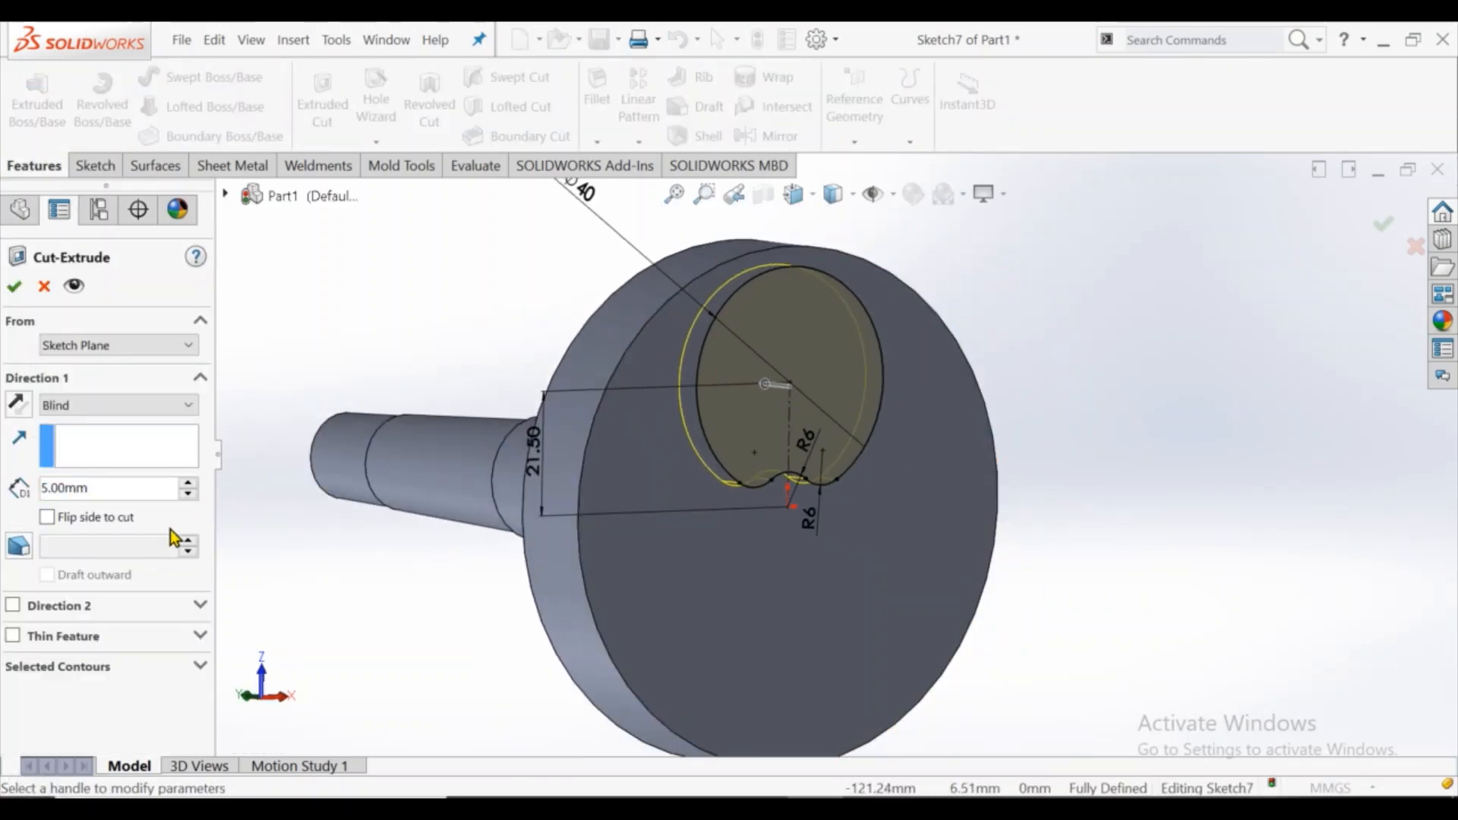
Step: Start a sketch on the recessed pocket's floor and draw a circle about 15.5 mm in diameter, concentric with the pocket's large arc
{"action": "scroll", "coordinate": [836, 543], "scroll_direction": "up", "scroll_amount": 1}
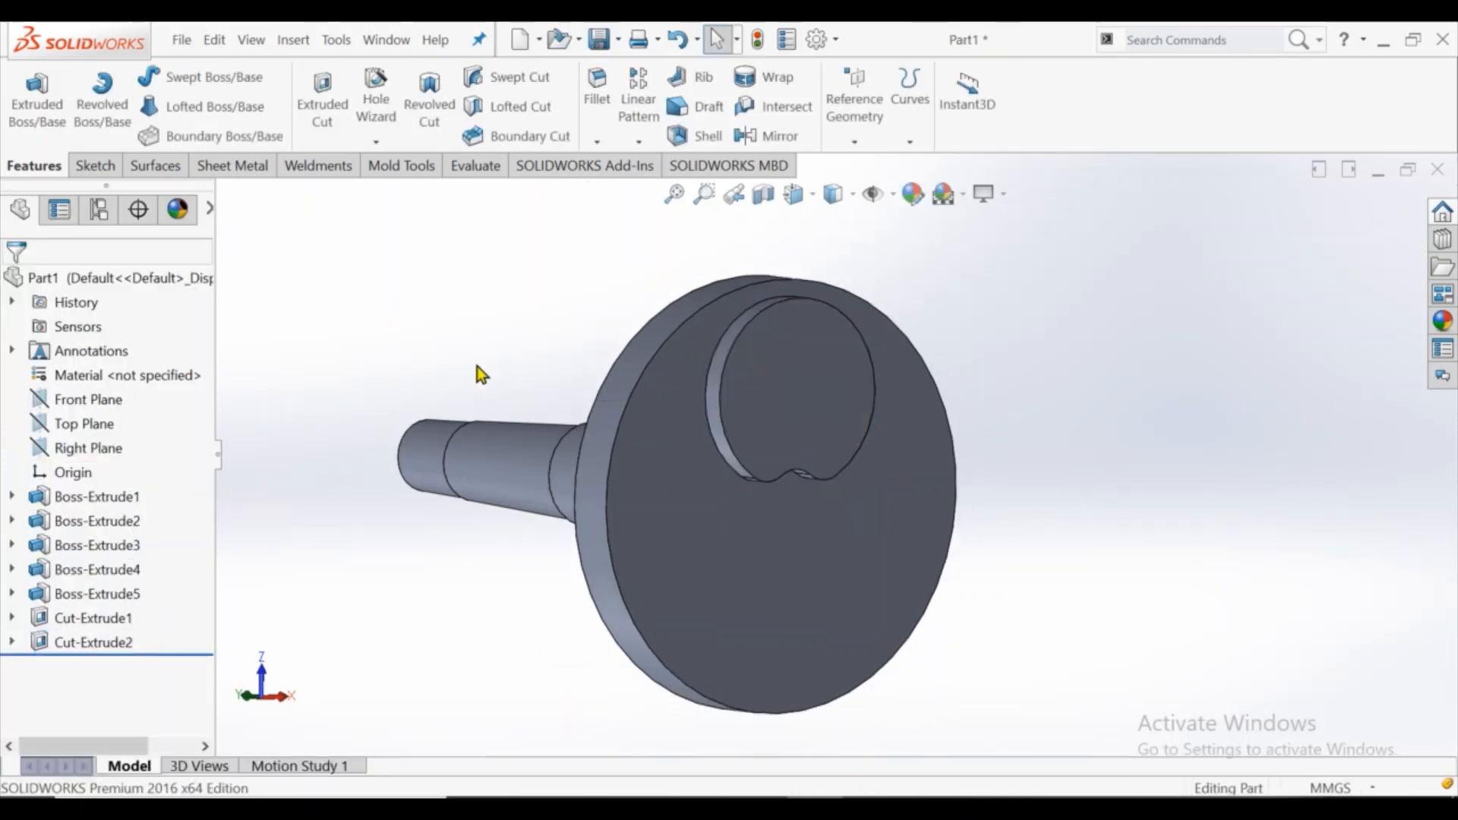
{"action": "left_click", "coordinate": [809, 366]}
{"action": "left_click", "coordinate": [879, 317]}
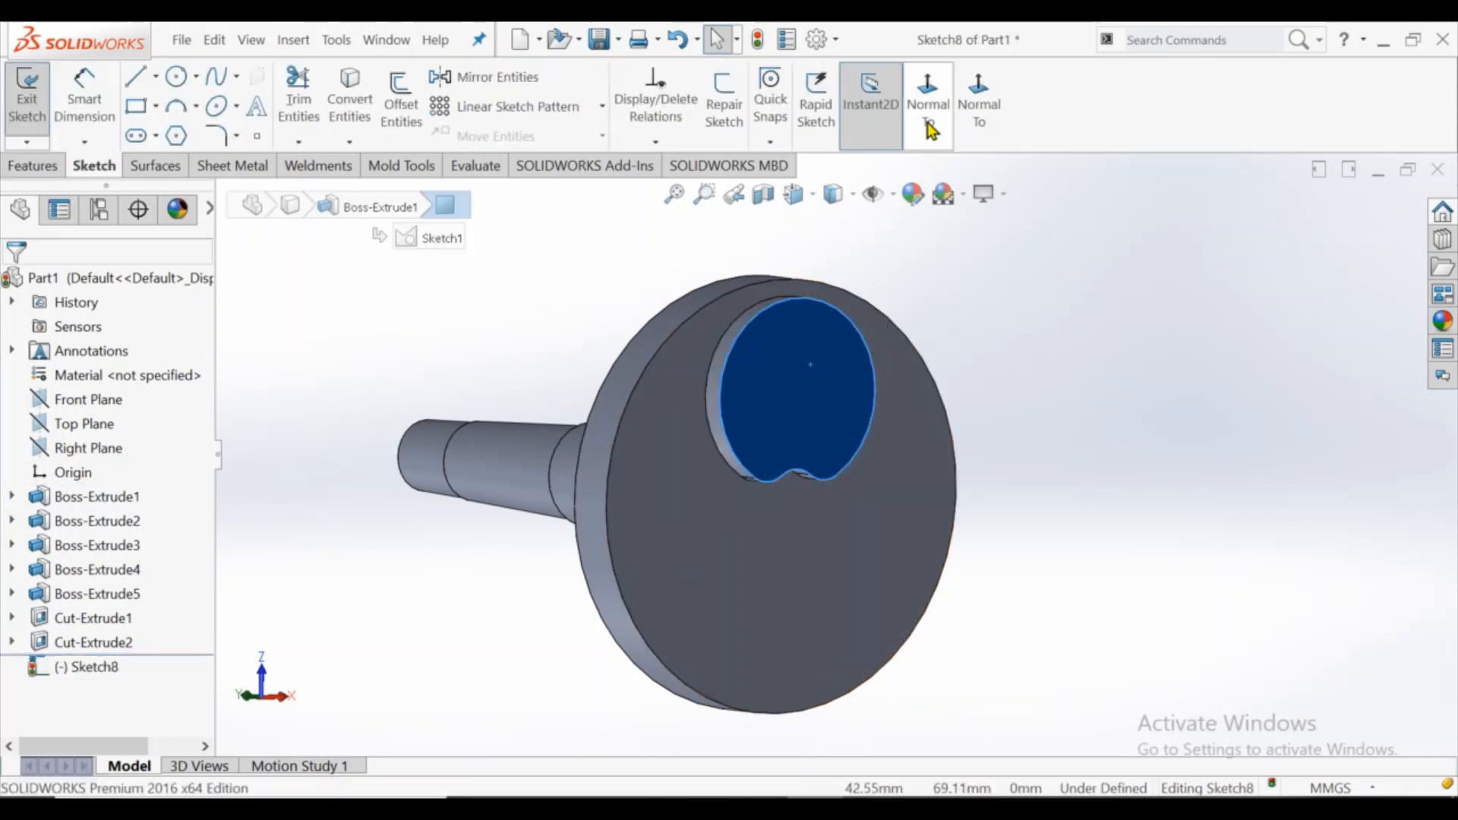
{"action": "right_click_drag", "start_coordinate": [833, 263], "coordinate": [826, 275]}
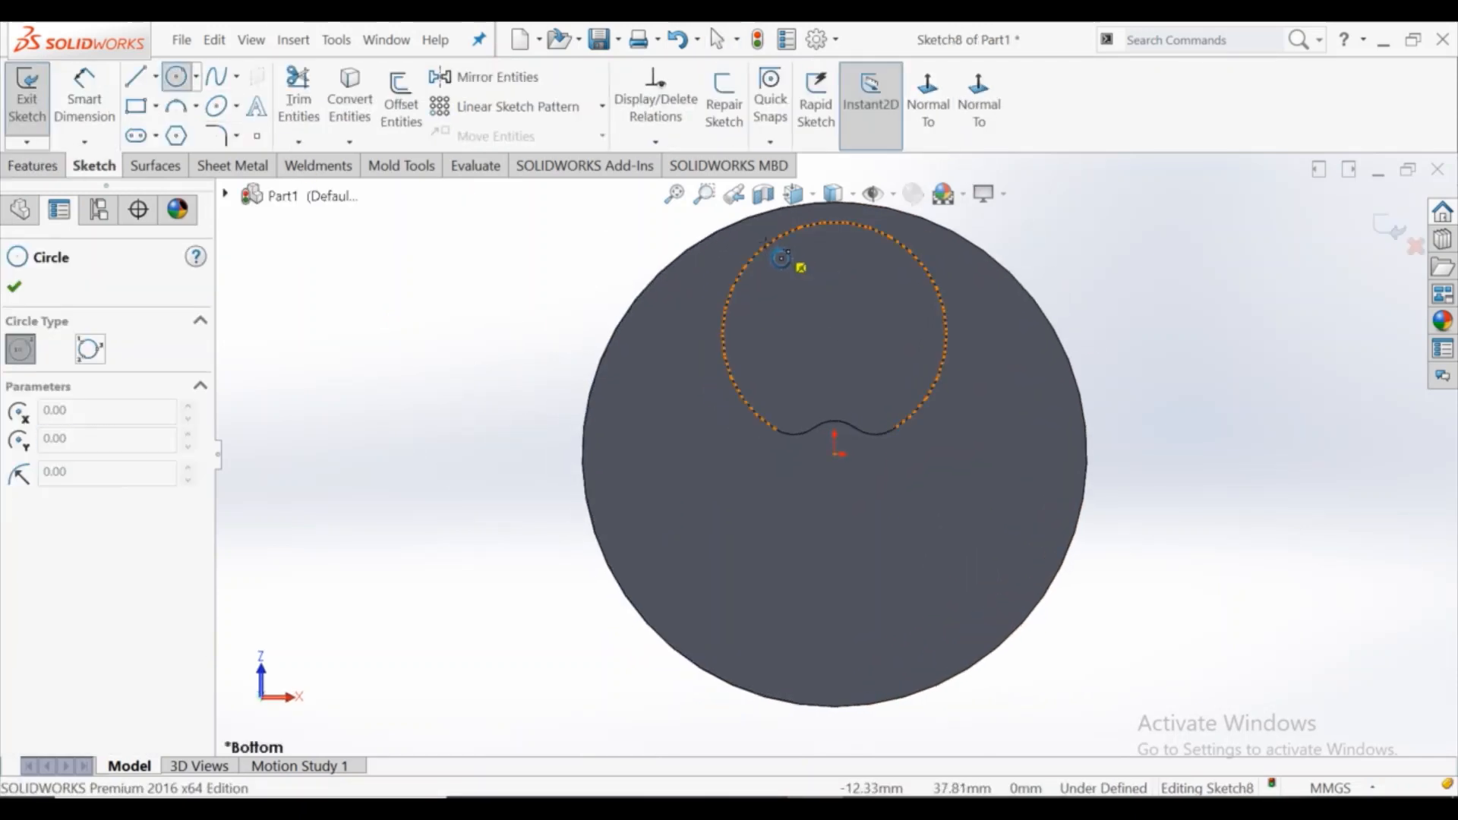
{"action": "left_click", "coordinate": [835, 334]}
{"action": "left_click", "coordinate": [879, 334]}
{"action": "key", "text": "Escape"}
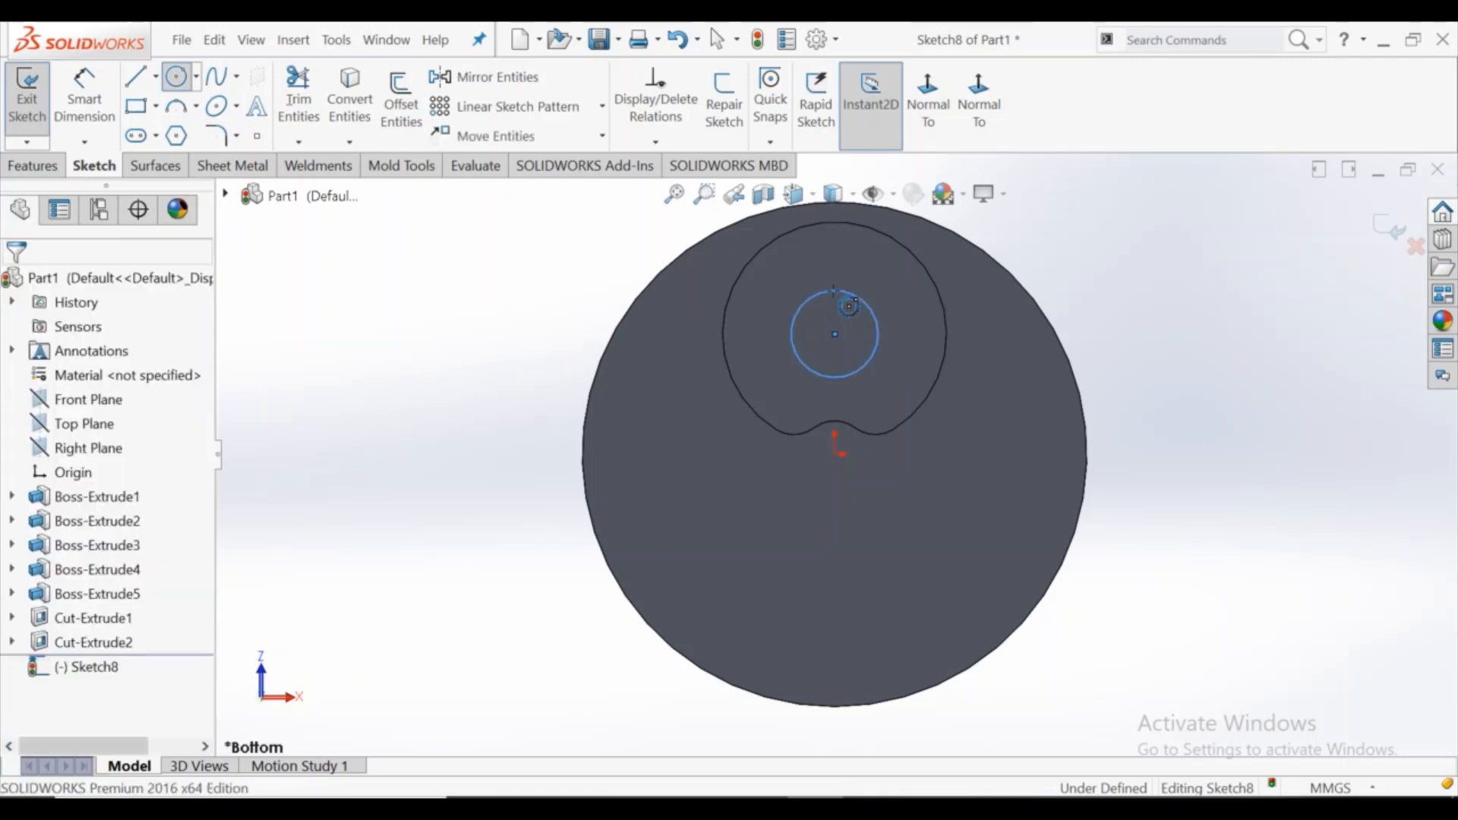
Step: Dimension the circle inside the pocket with a diameter of 20 mm
{"action": "left_click", "coordinate": [84, 98]}
{"action": "left_click", "coordinate": [808, 305]}
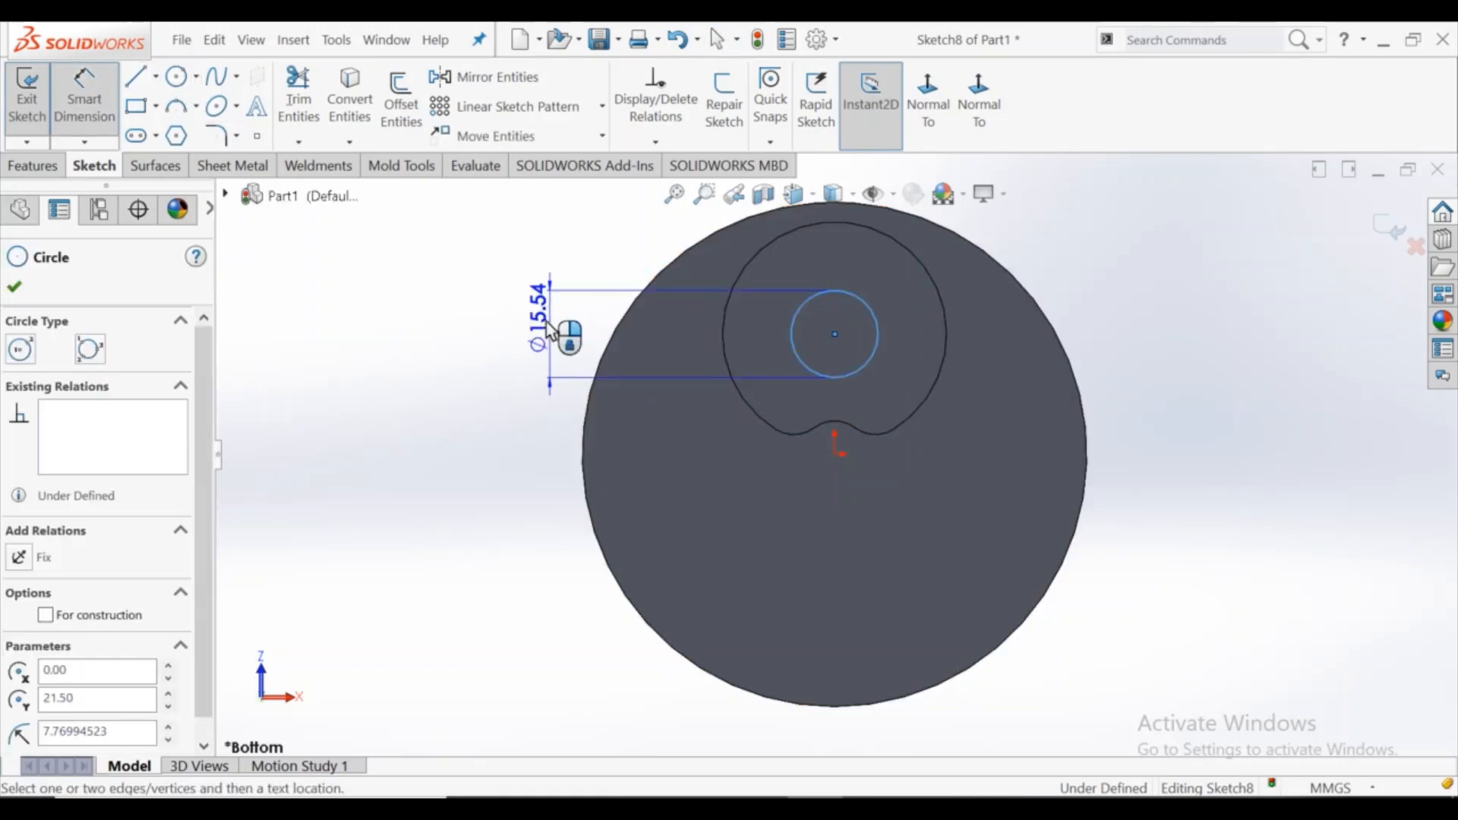
{"action": "left_click", "coordinate": [532, 328]}
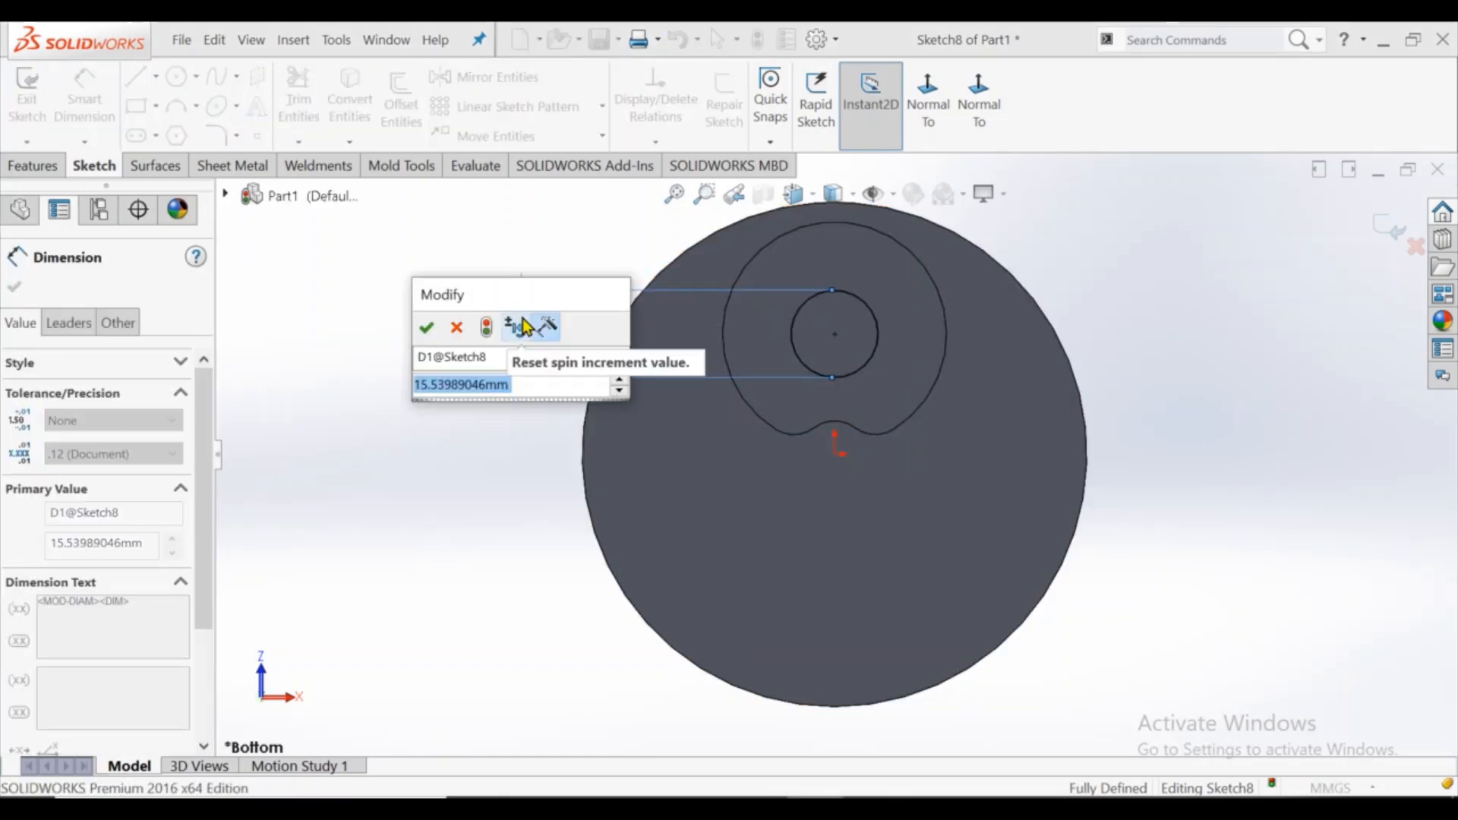
{"action": "type", "text": "20"}
{"action": "key", "text": "Return"}
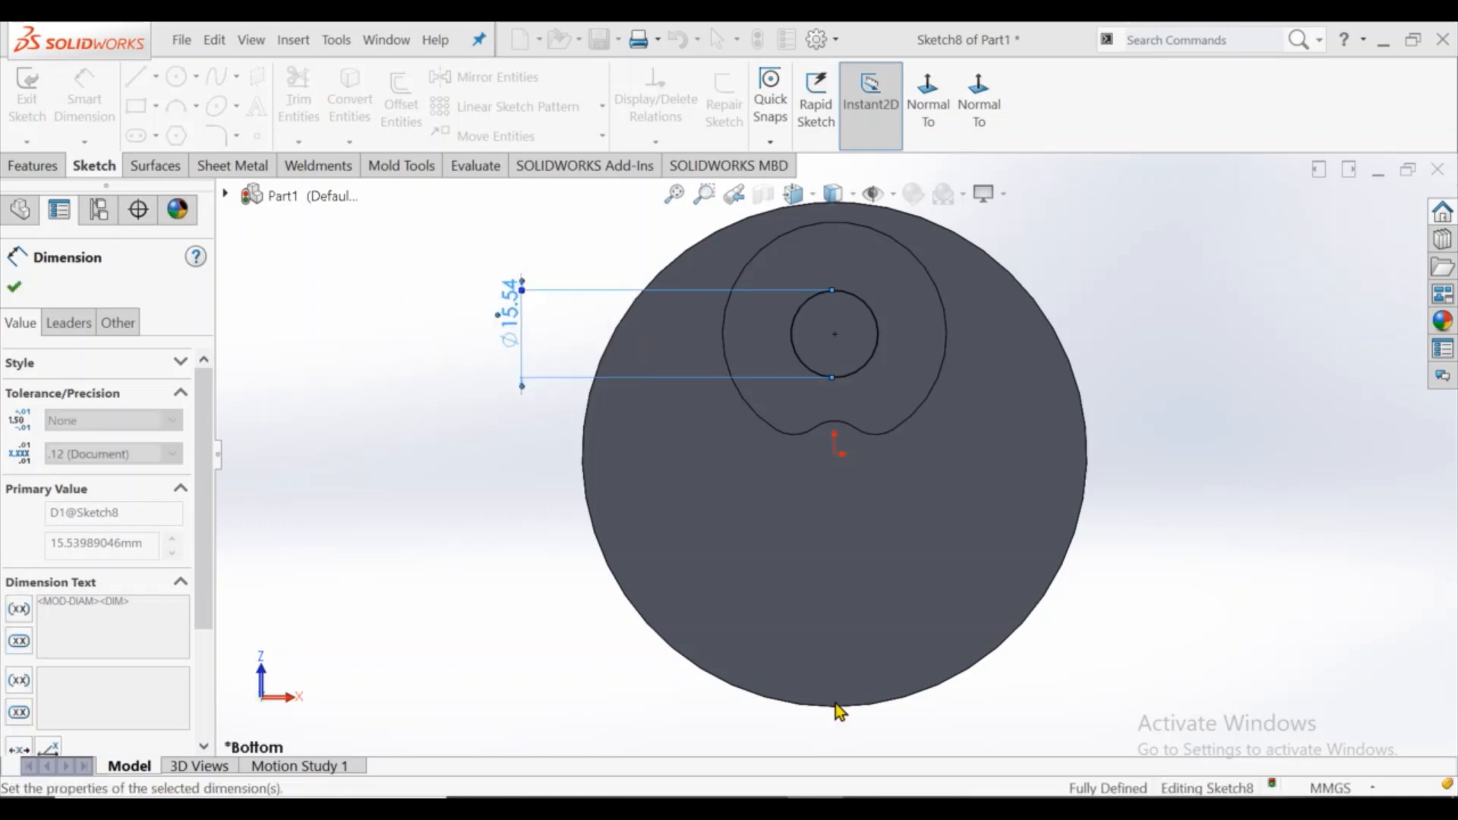
Step: Cut-extrude the 20 mm circle into the pocket floor, blind to a depth of 2 mm
{"action": "left_click", "coordinate": [32, 165]}
{"action": "left_click", "coordinate": [321, 106]}
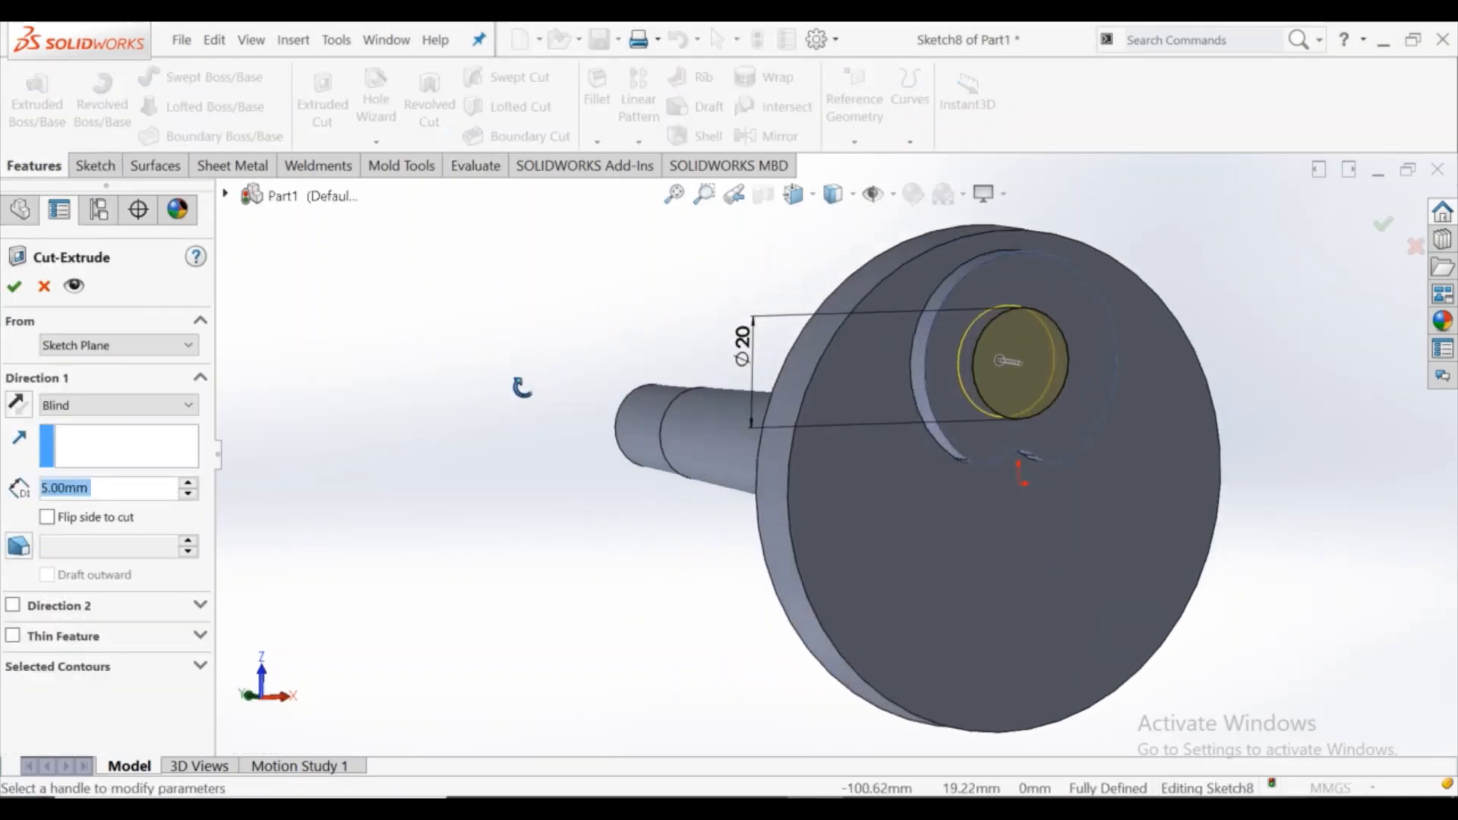
{"action": "type", "text": "2"}
{"action": "key", "text": "Return"}
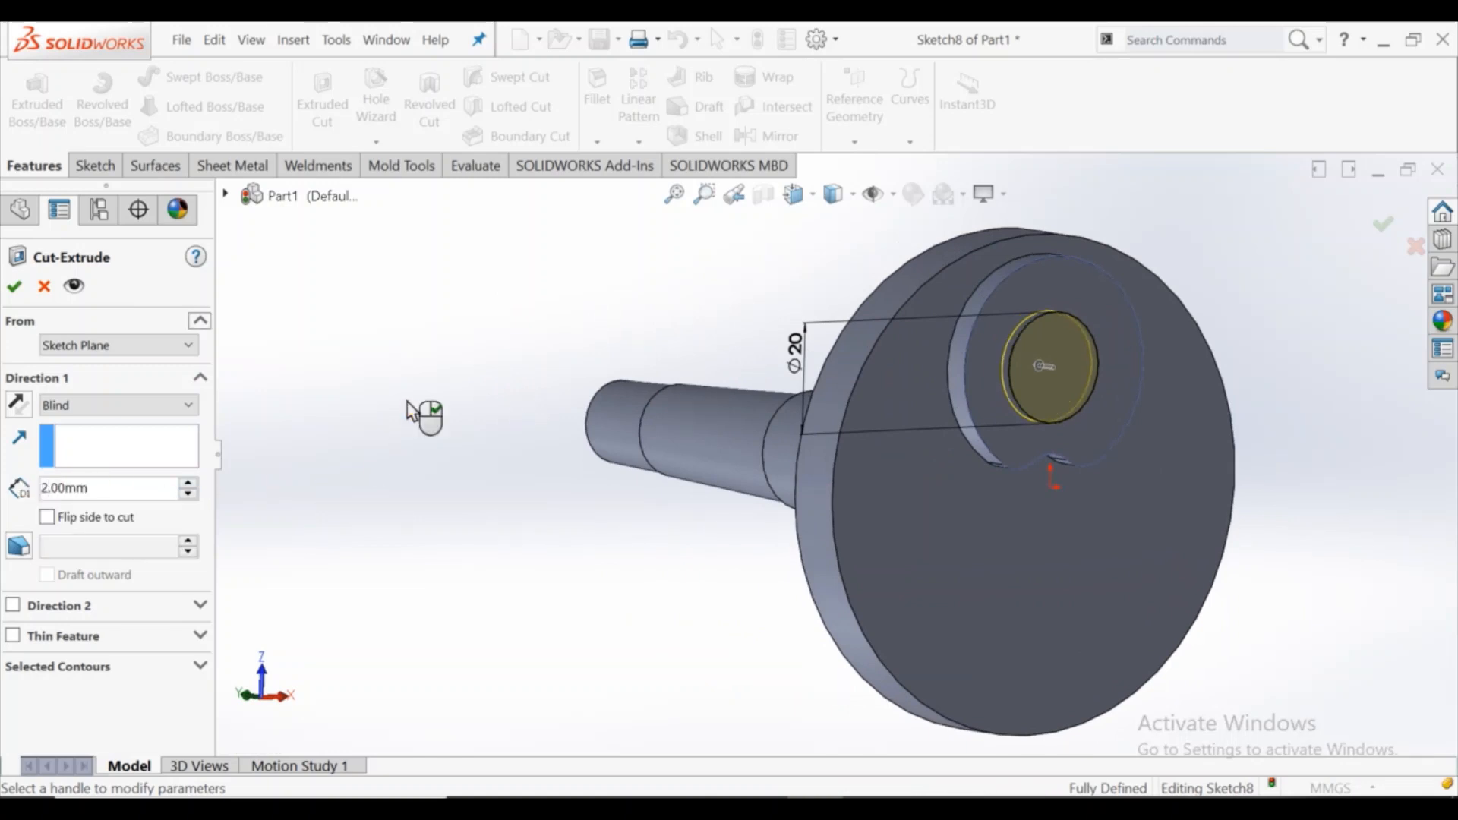
{"action": "left_click", "coordinate": [16, 288]}
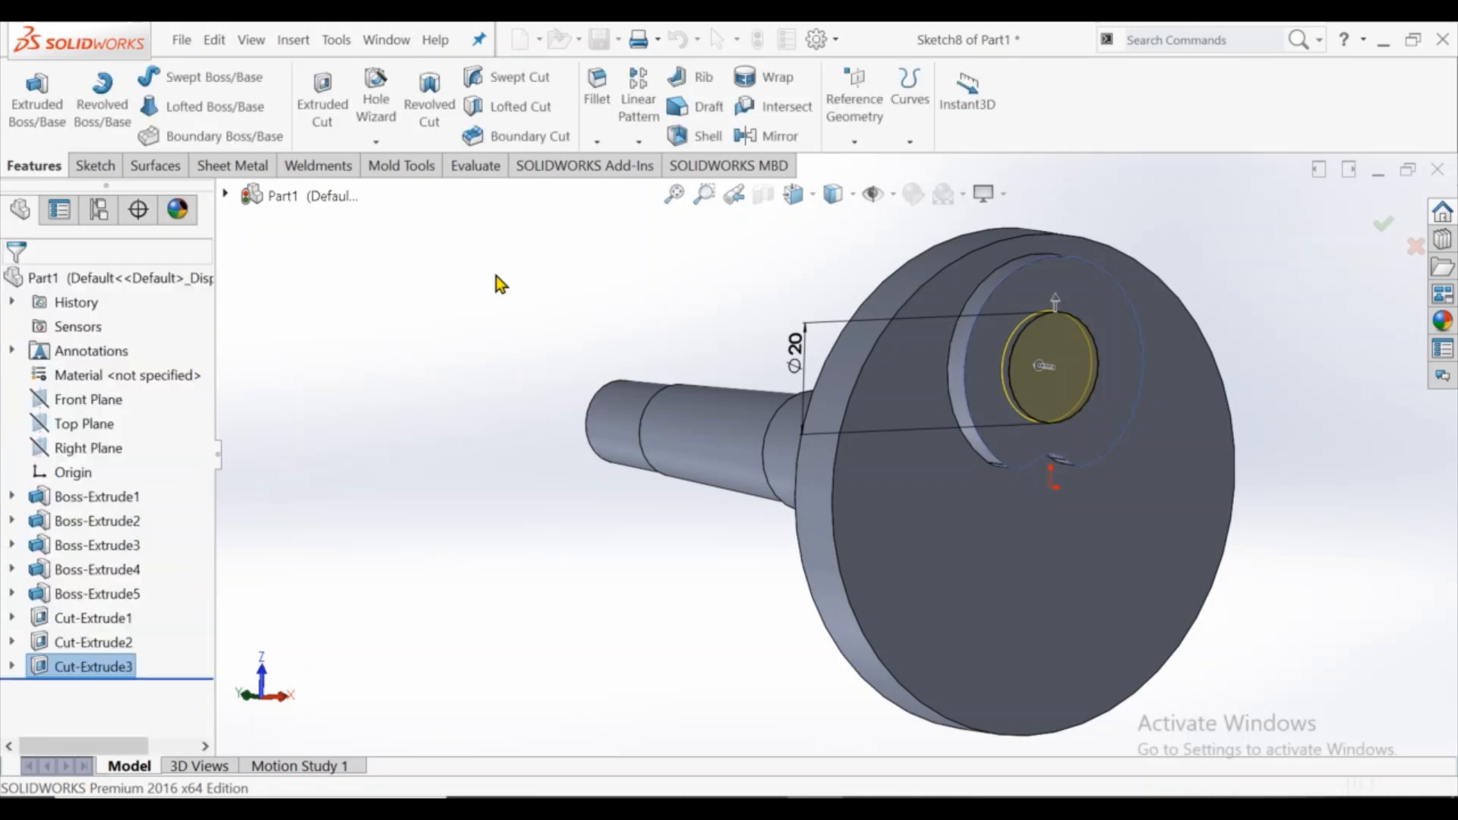
Step: Start a sketch on the large disc's front face and offset its outer circular edge inward by 1 mm
{"action": "mouse_move", "coordinate": [928, 412]}
{"action": "middle_mouse_down"}
{"action": "mouse_move", "coordinate": [1049, 422]}
{"action": "mouse_move", "coordinate": [990, 509]}
{"action": "middle_mouse_up"}
{"action": "left_click", "coordinate": [990, 509]}
{"action": "left_click", "coordinate": [1017, 456]}
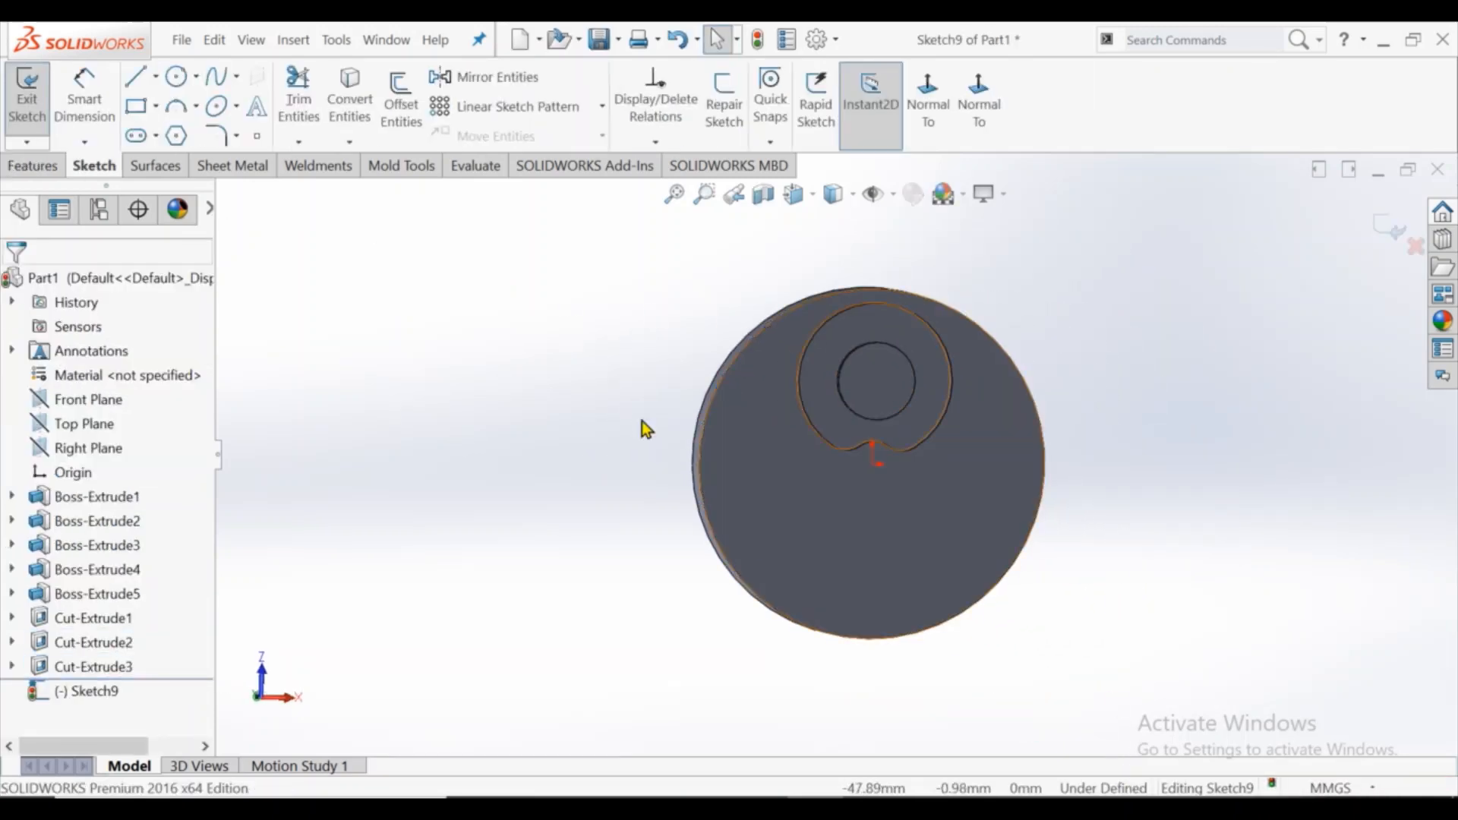
{"action": "left_click", "coordinate": [928, 103]}
{"action": "left_click", "coordinate": [401, 102]}
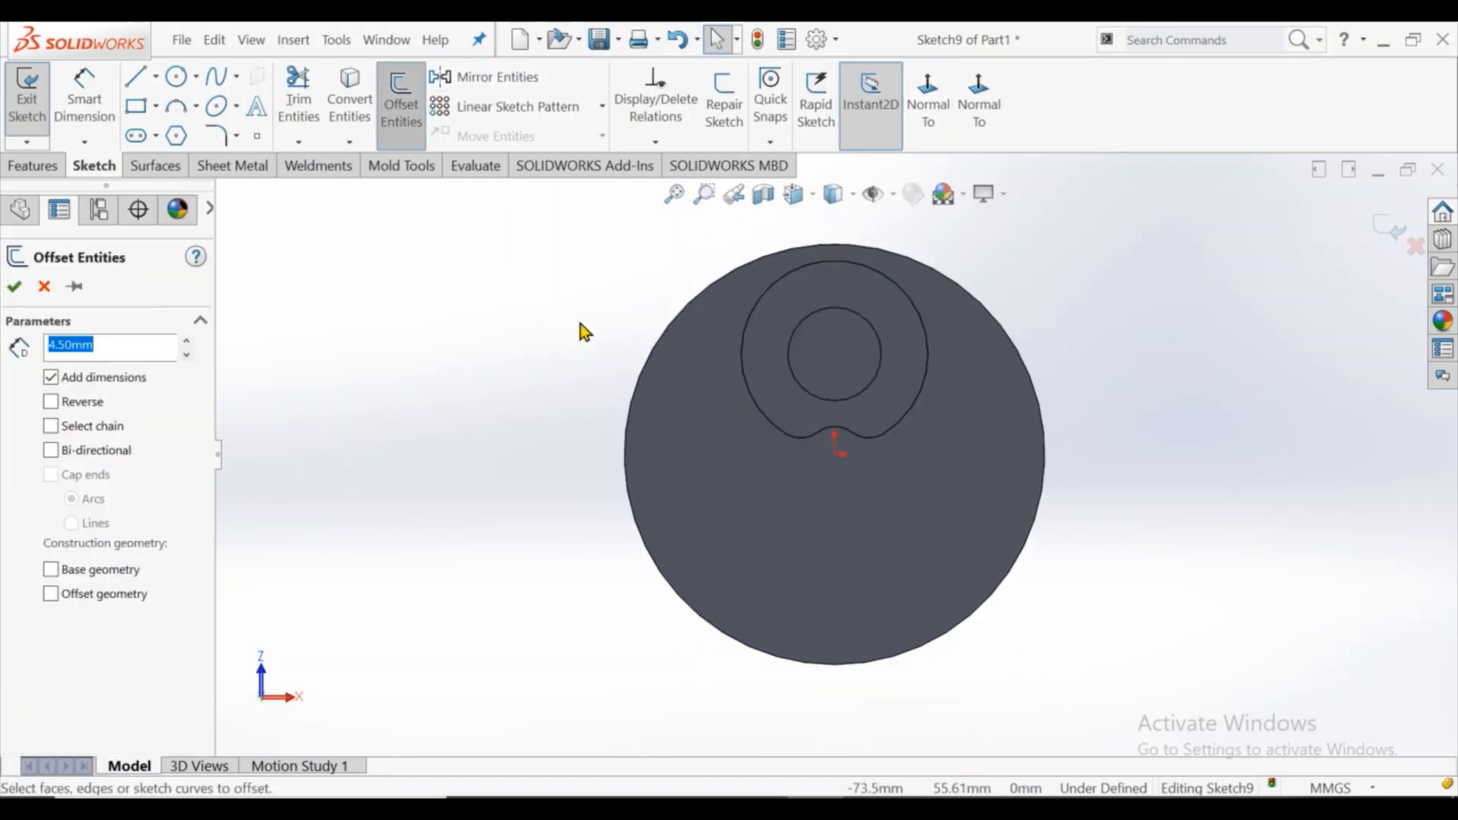
{"action": "left_click", "coordinate": [645, 372]}
{"action": "left_click", "coordinate": [64, 402]}
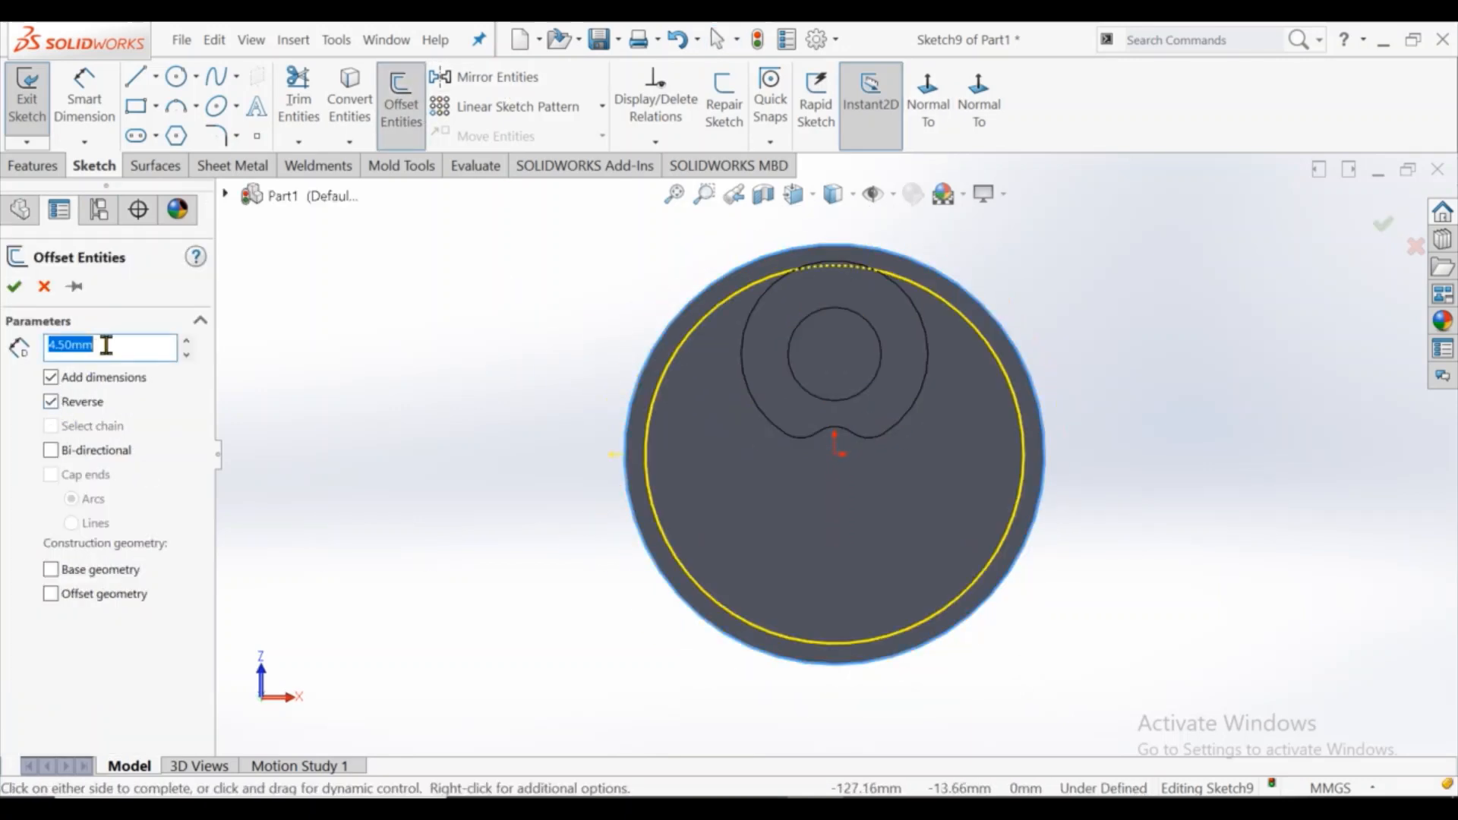
{"action": "left_click", "coordinate": [325, 322]}
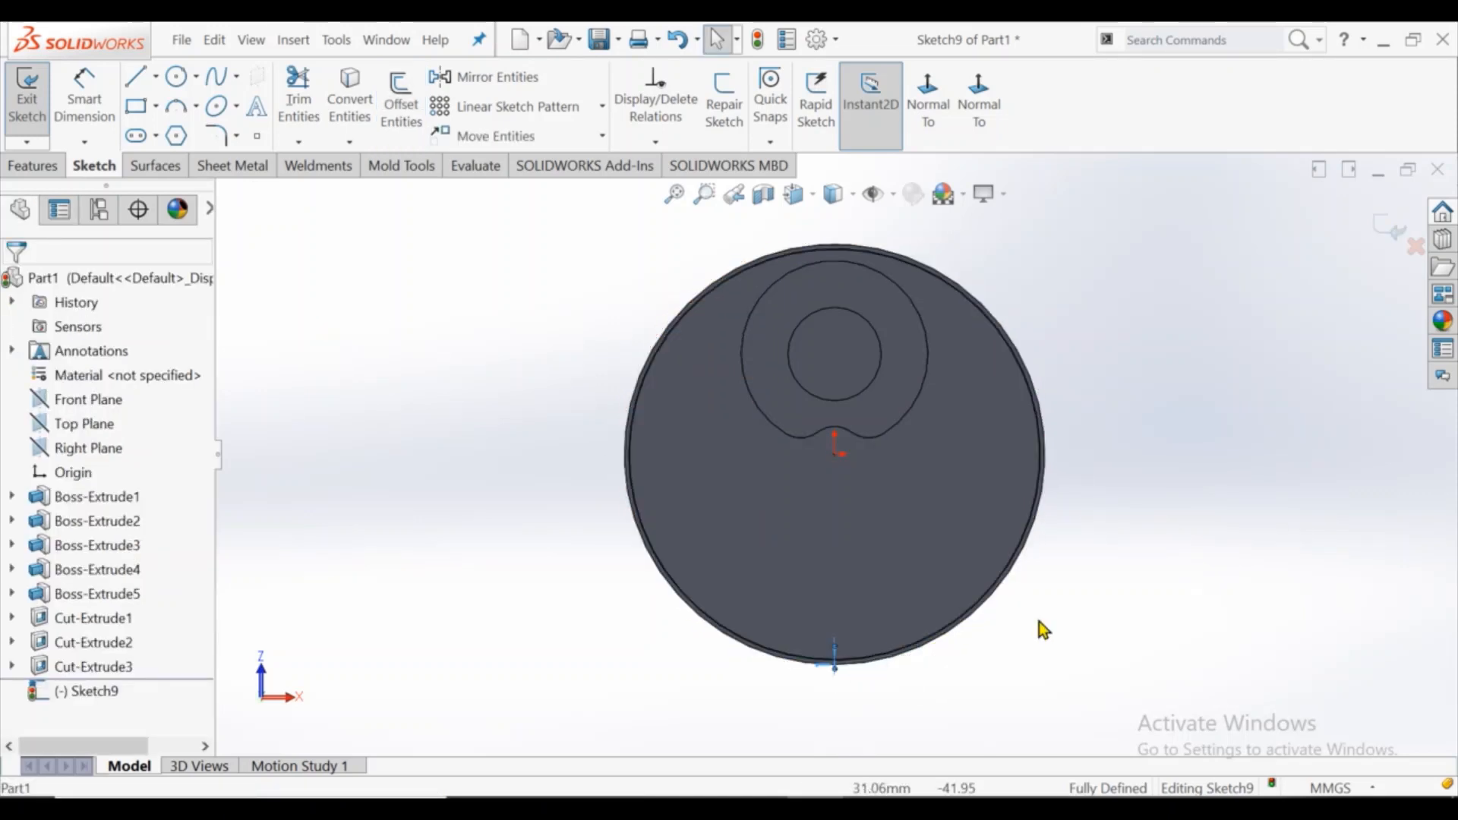
Step: Draw a horizontal line through the origin, spanning the offset circle from one side to the other
{"action": "scroll", "coordinate": [900, 596], "scroll_direction": "down", "scroll_amount": 4}
{"action": "left_click", "coordinate": [135, 76]}
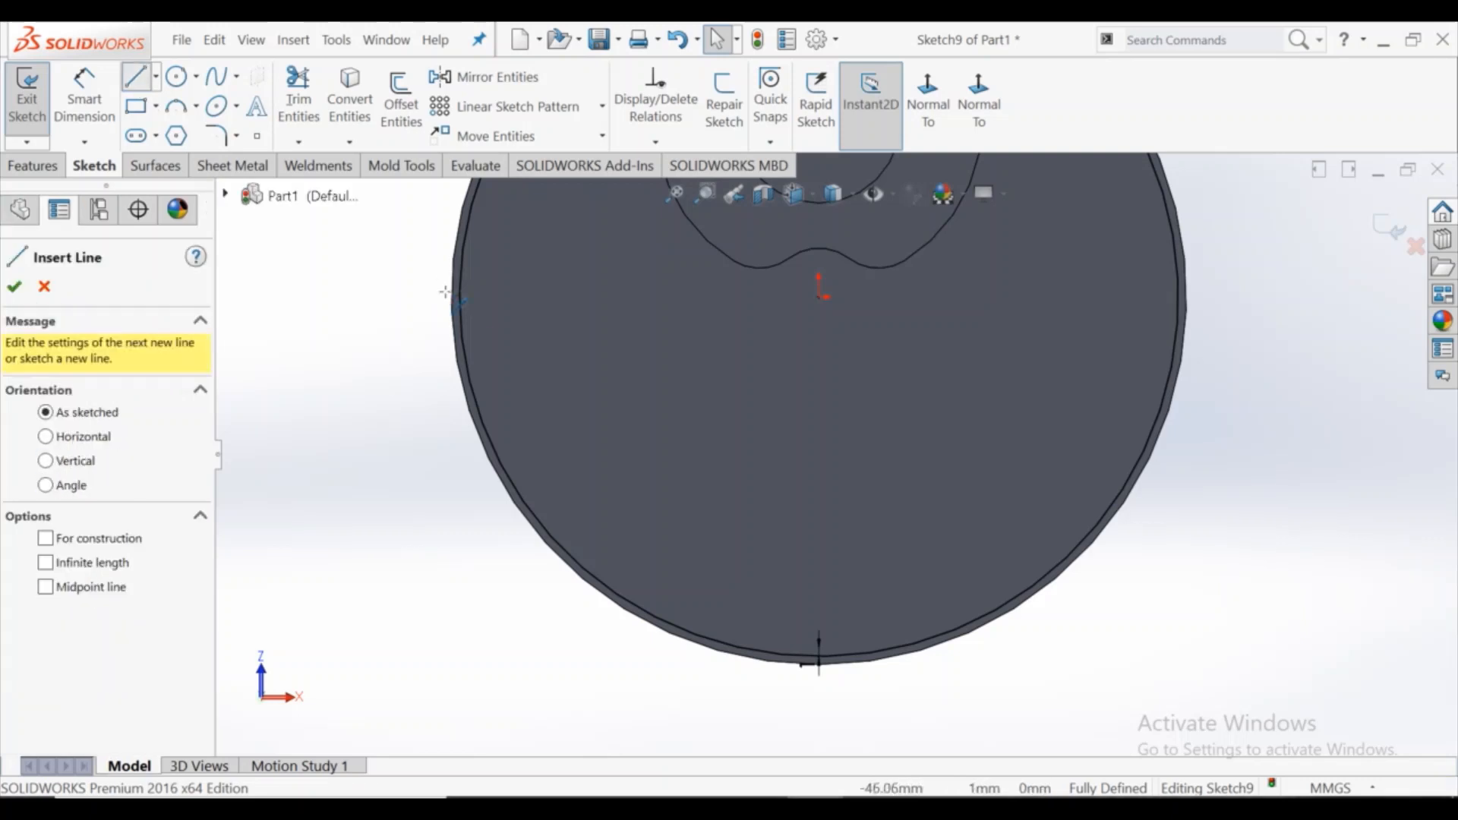
{"action": "left_click", "coordinate": [459, 297]}
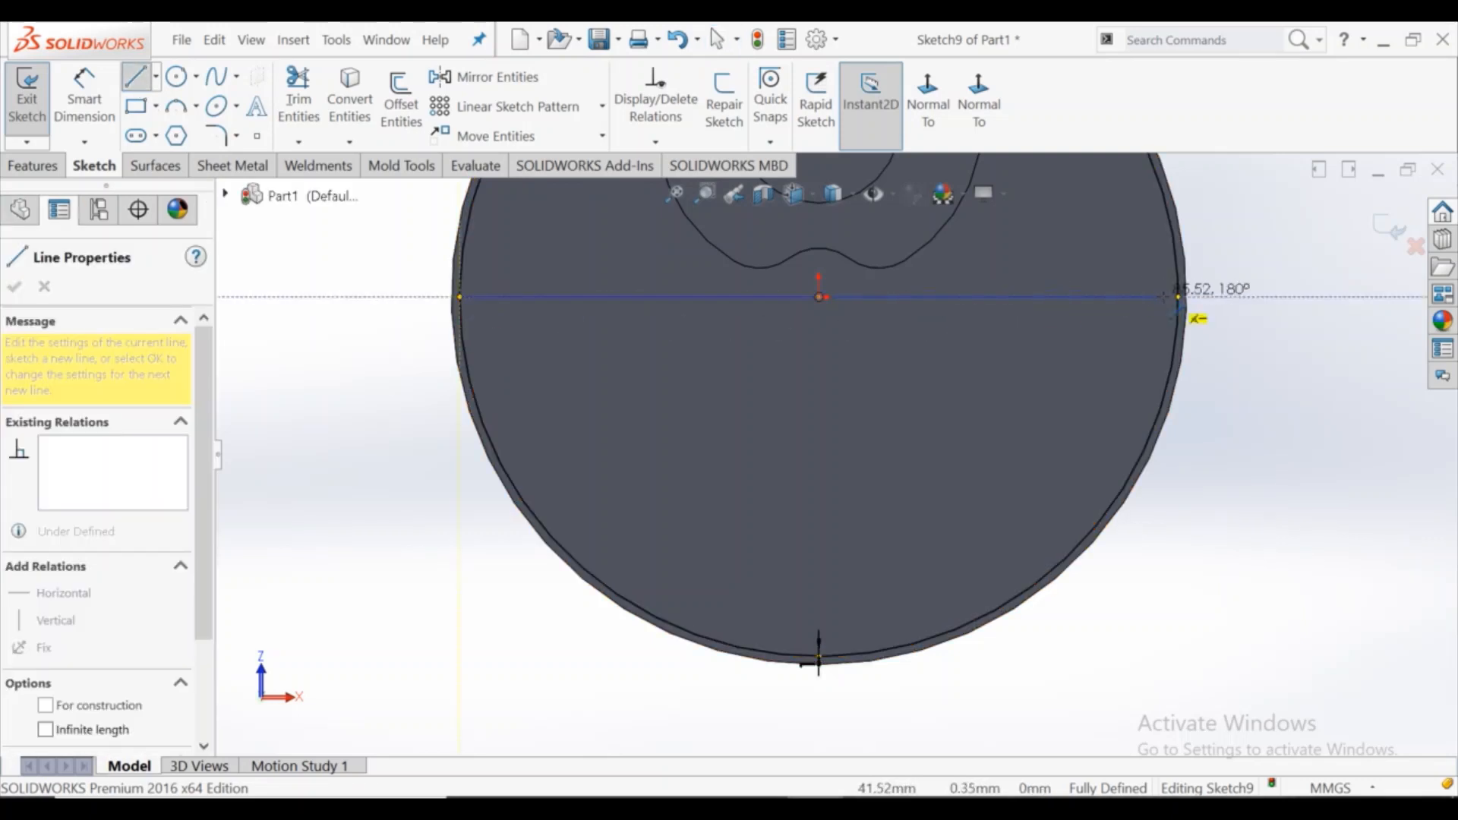
{"action": "left_click", "coordinate": [1178, 297]}
{"action": "key", "text": "Escape"}
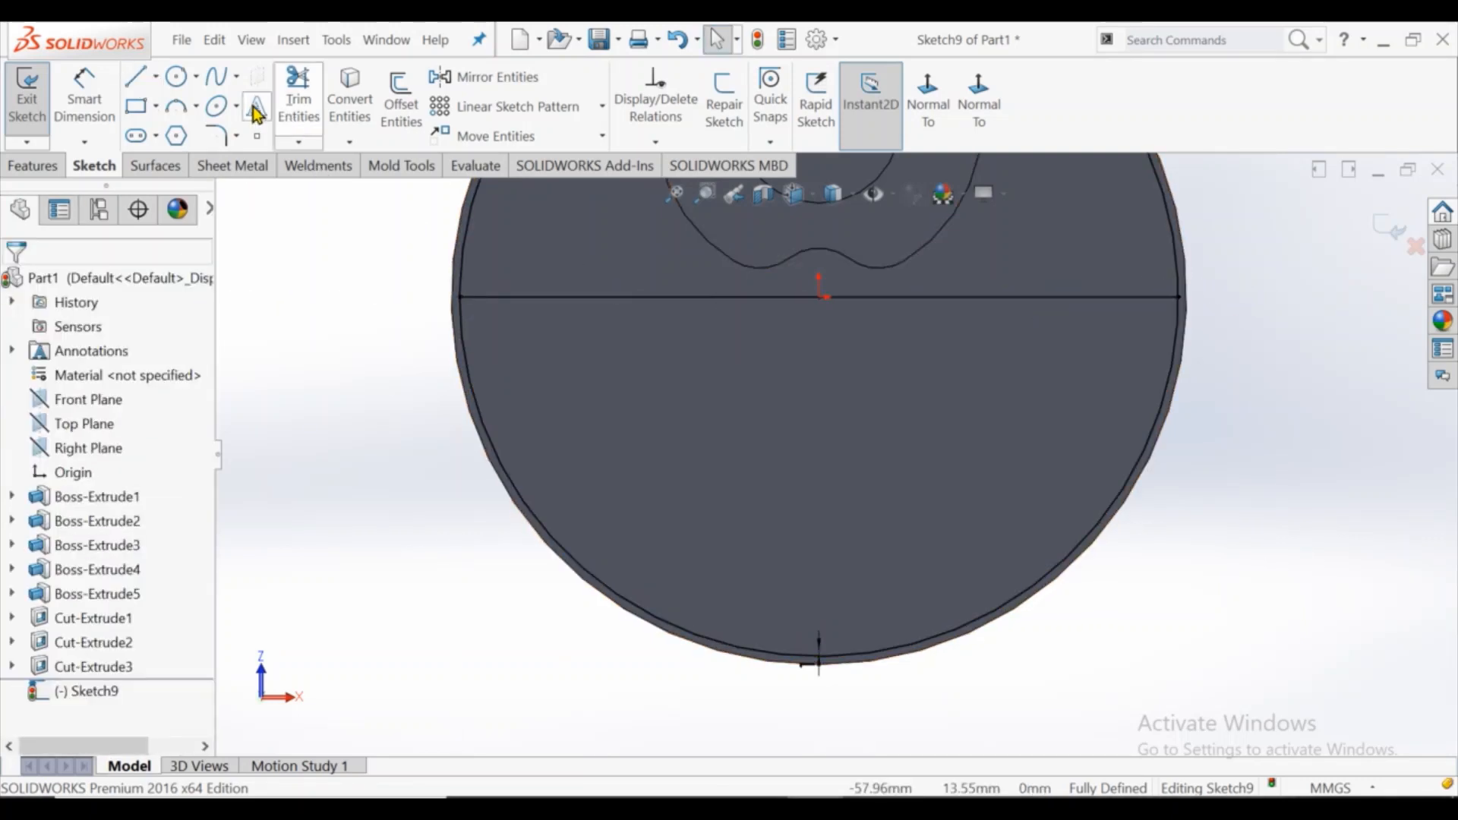
Step: Draw a centre-point semicircular arc of about 10 mm radius below the horizontal line, centred on the origin
{"action": "left_click", "coordinate": [197, 107]}
{"action": "left_click", "coordinate": [220, 133]}
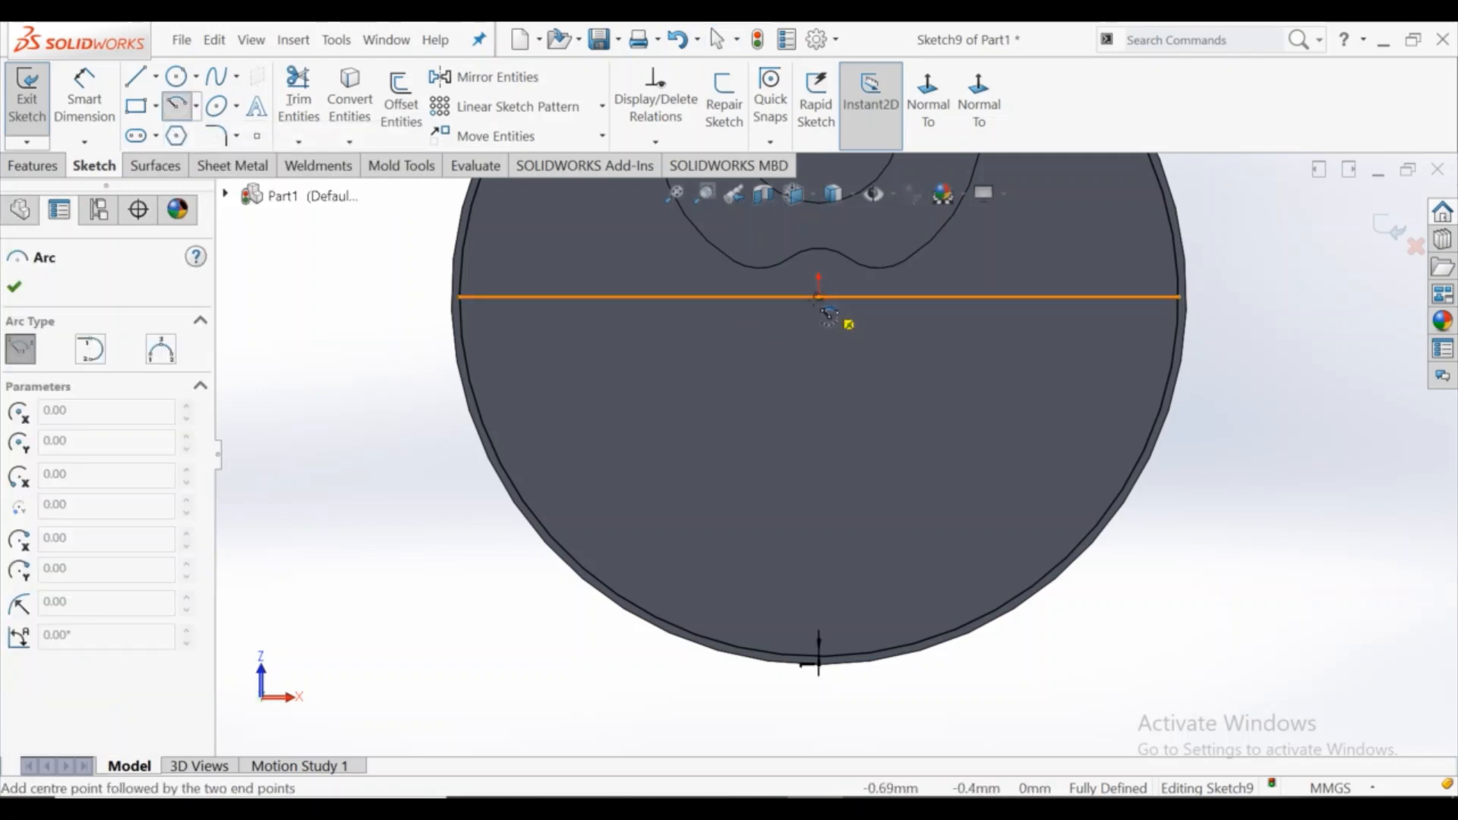
{"action": "left_click", "coordinate": [738, 297]}
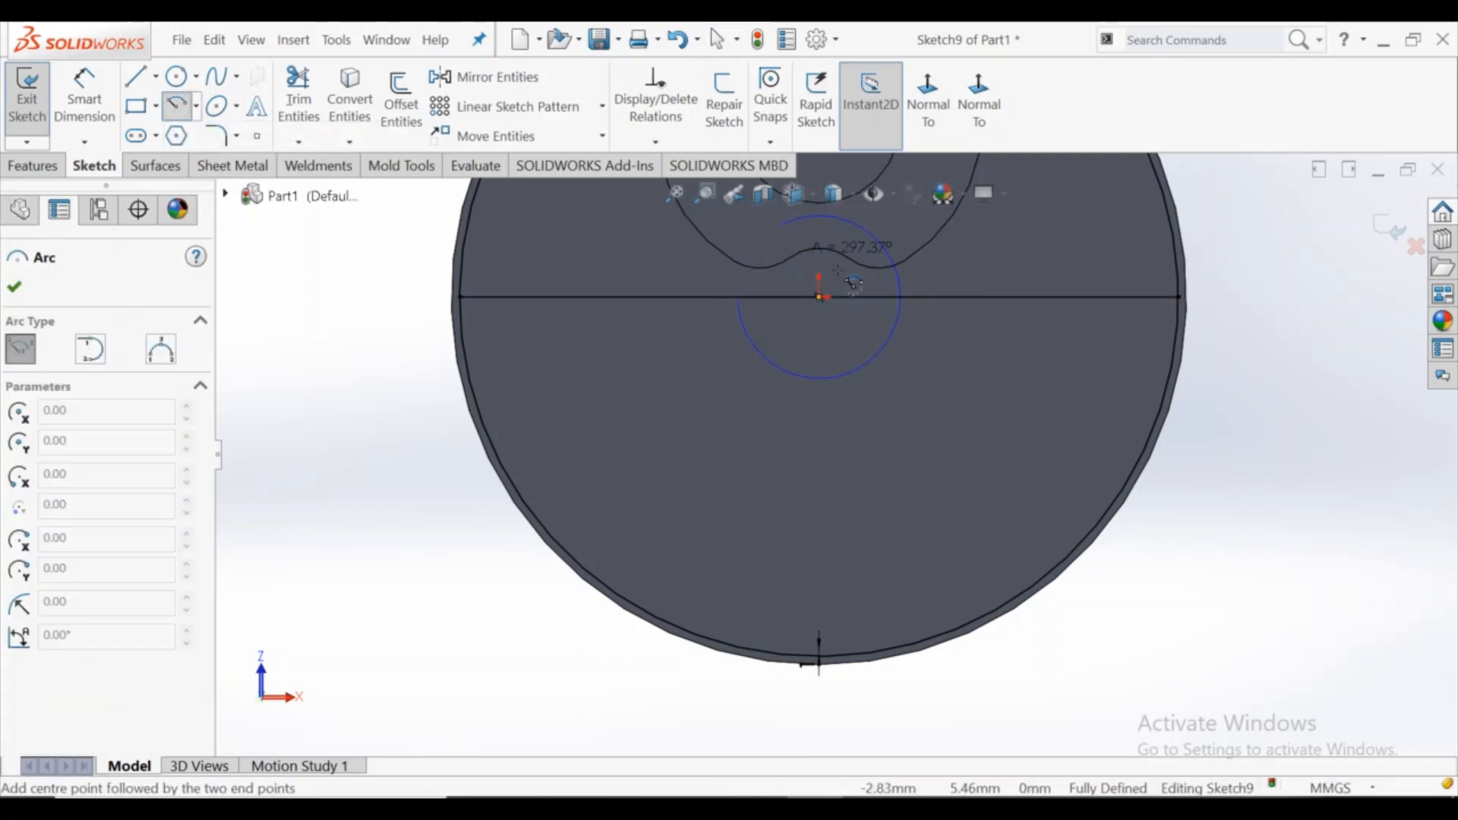
{"action": "left_click", "coordinate": [902, 298]}
{"action": "key", "text": "Escape"}
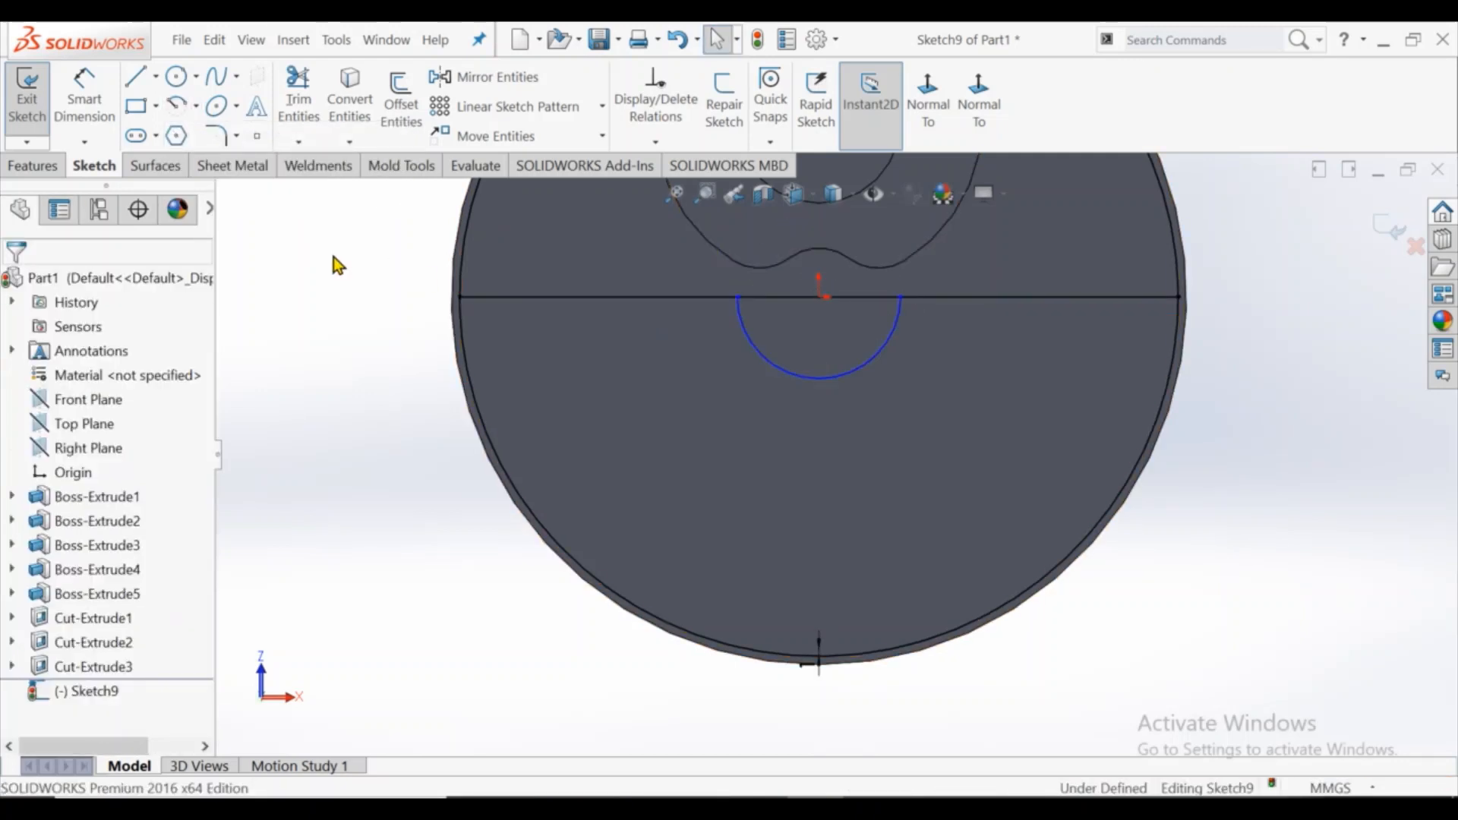
Step: Trim away the part of the horizontal line that lies between the semicircular arc's endpoints
{"action": "left_click", "coordinate": [210, 137]}
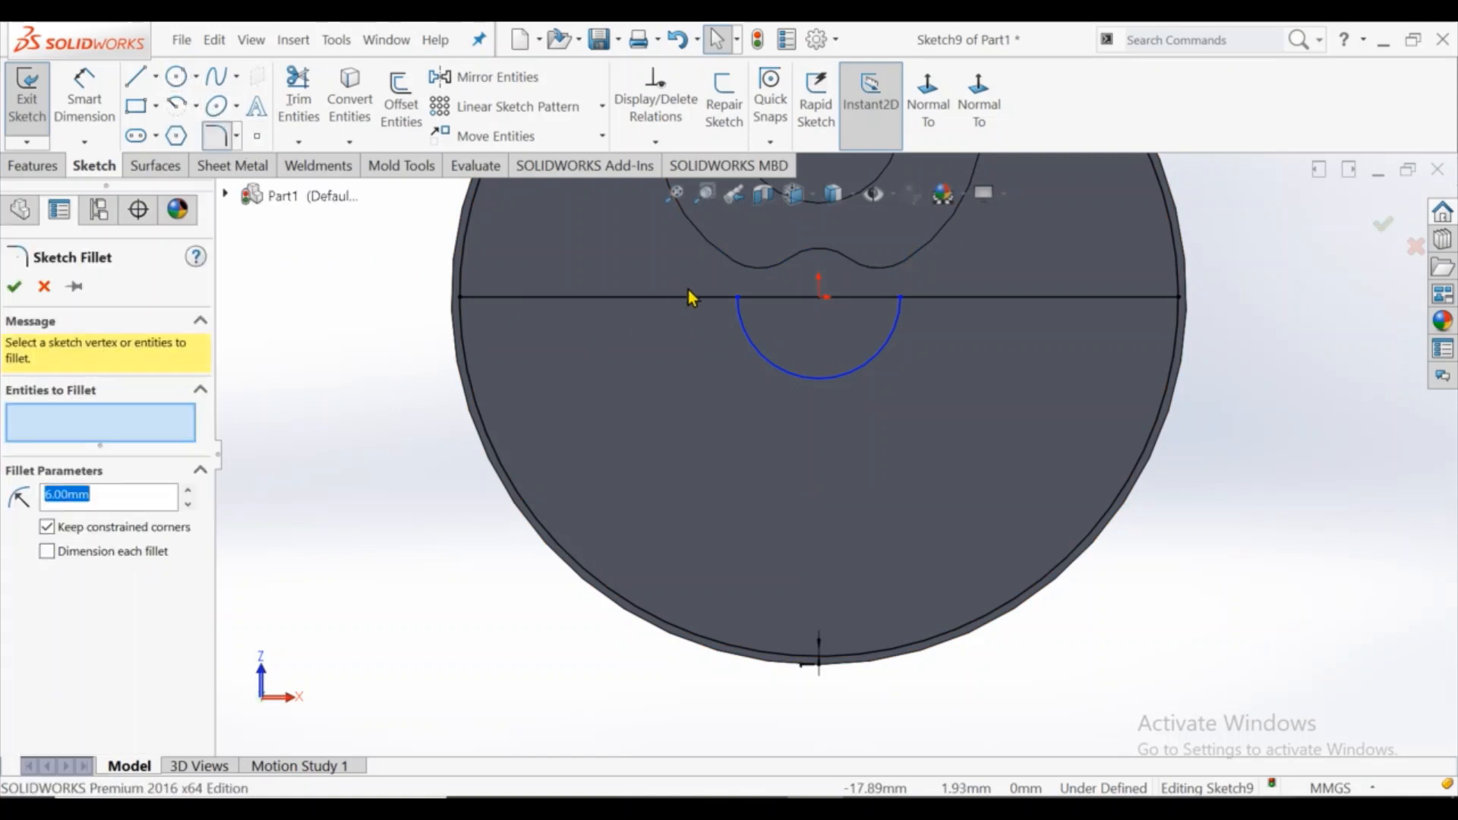
{"action": "key", "text": "Escape"}
{"action": "left_click", "coordinate": [290, 91]}
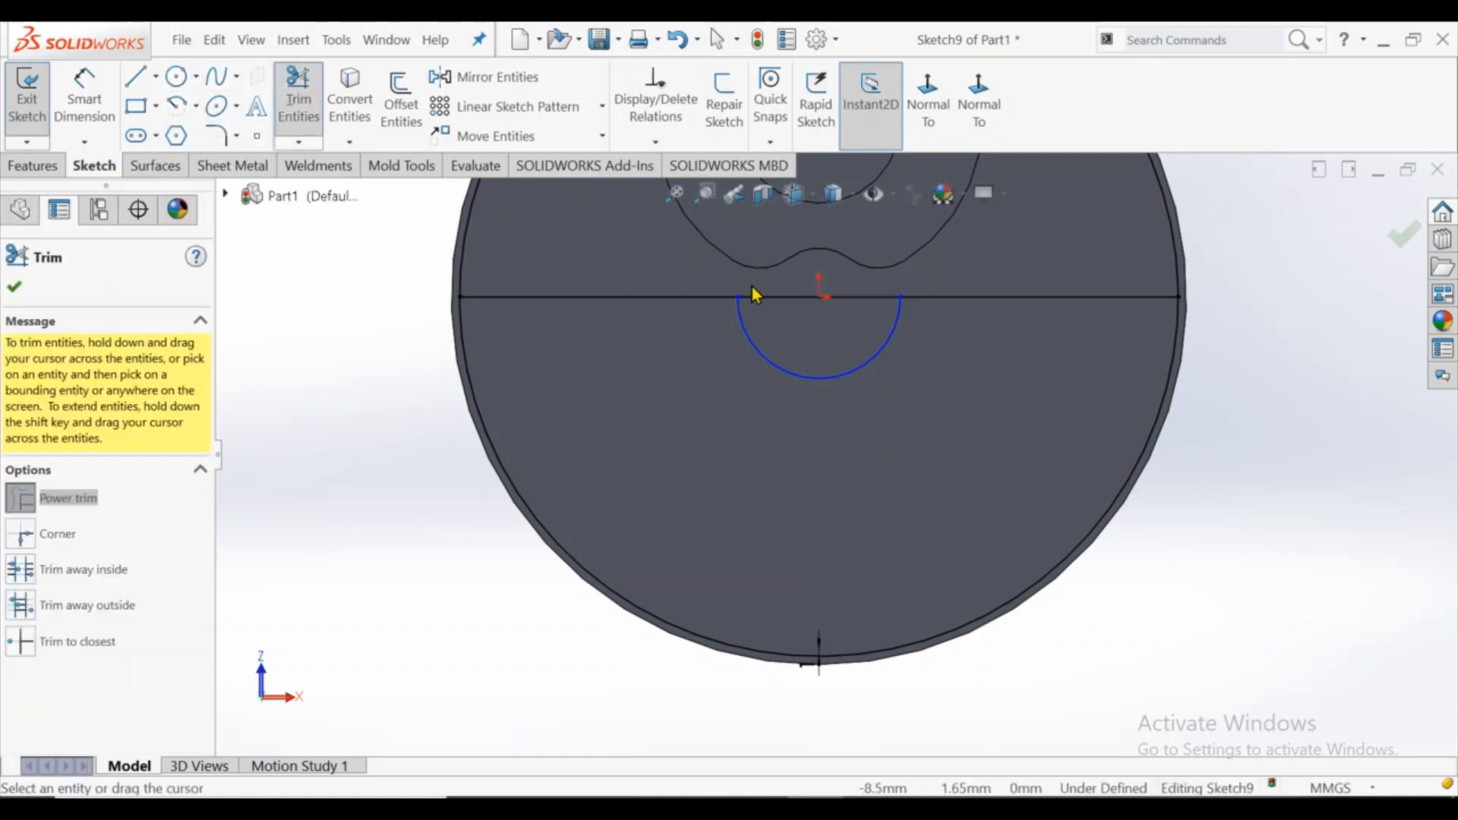
Step: Dimension the semicircular arc with a radius of 12 mm
{"action": "left_click", "coordinate": [85, 103]}
{"action": "left_click", "coordinate": [811, 379]}
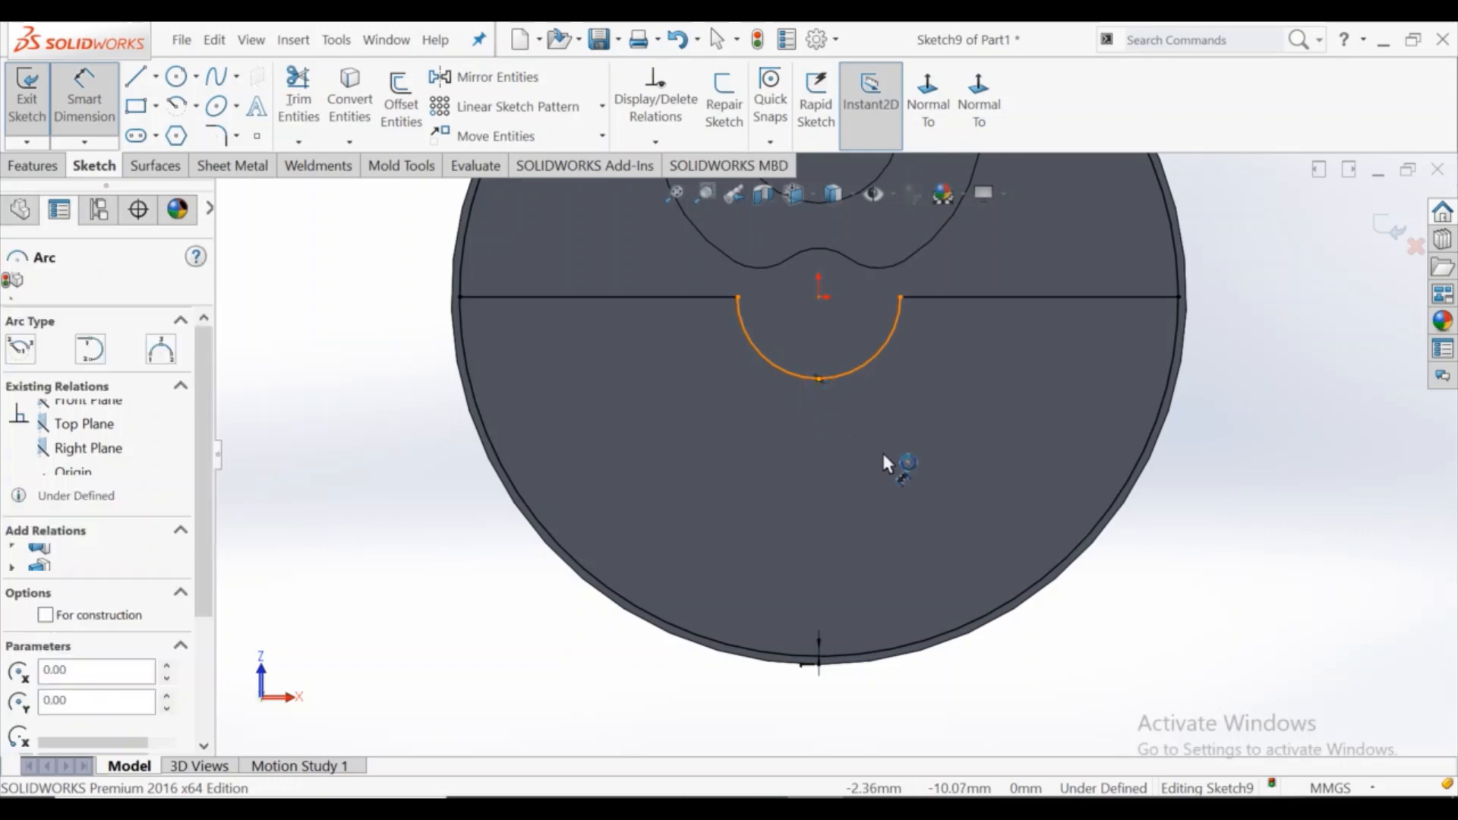
{"action": "left_click", "coordinate": [915, 458]}
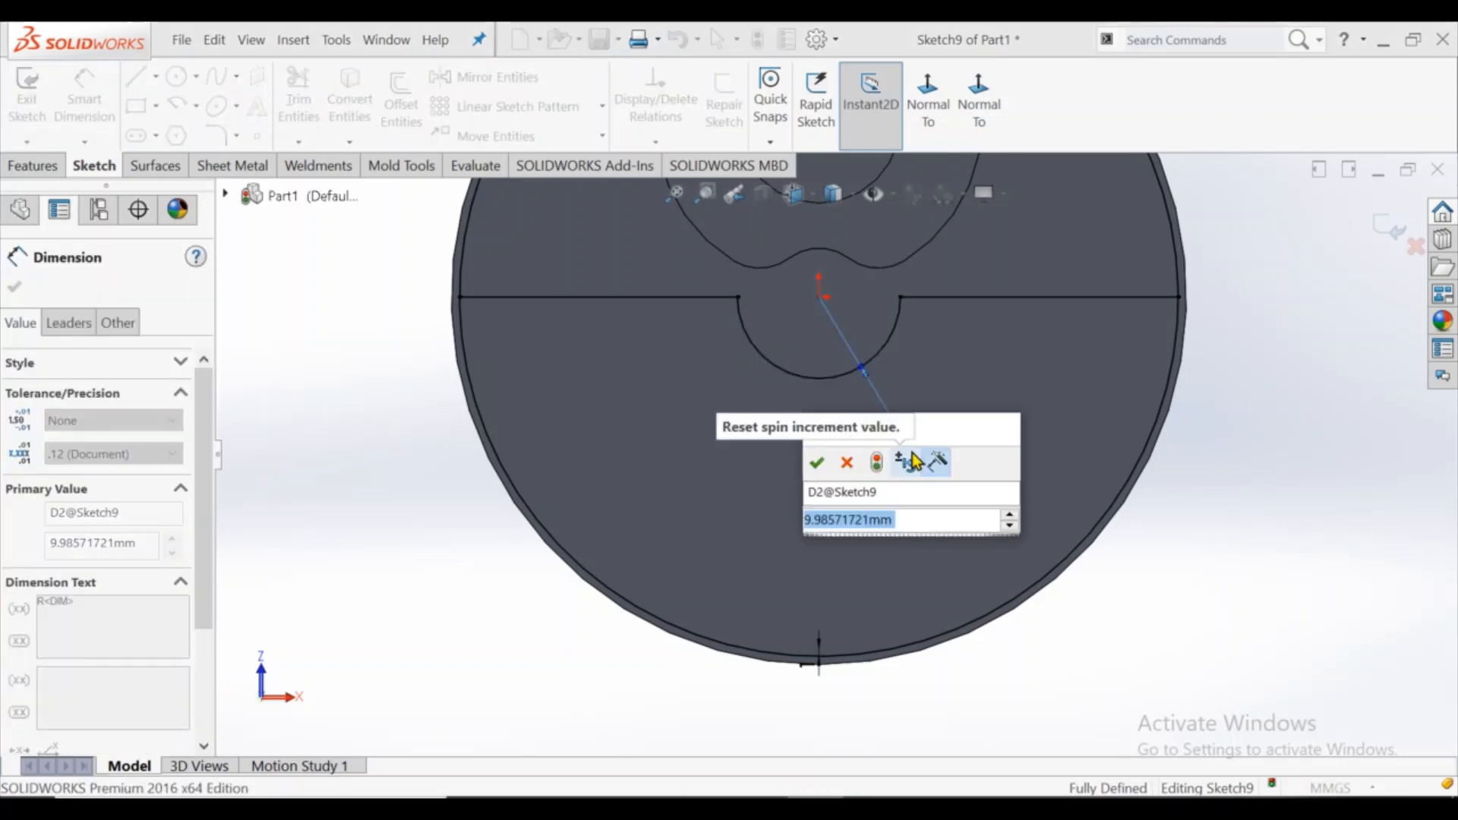
{"action": "type", "text": "12"}
{"action": "key", "text": "Return"}
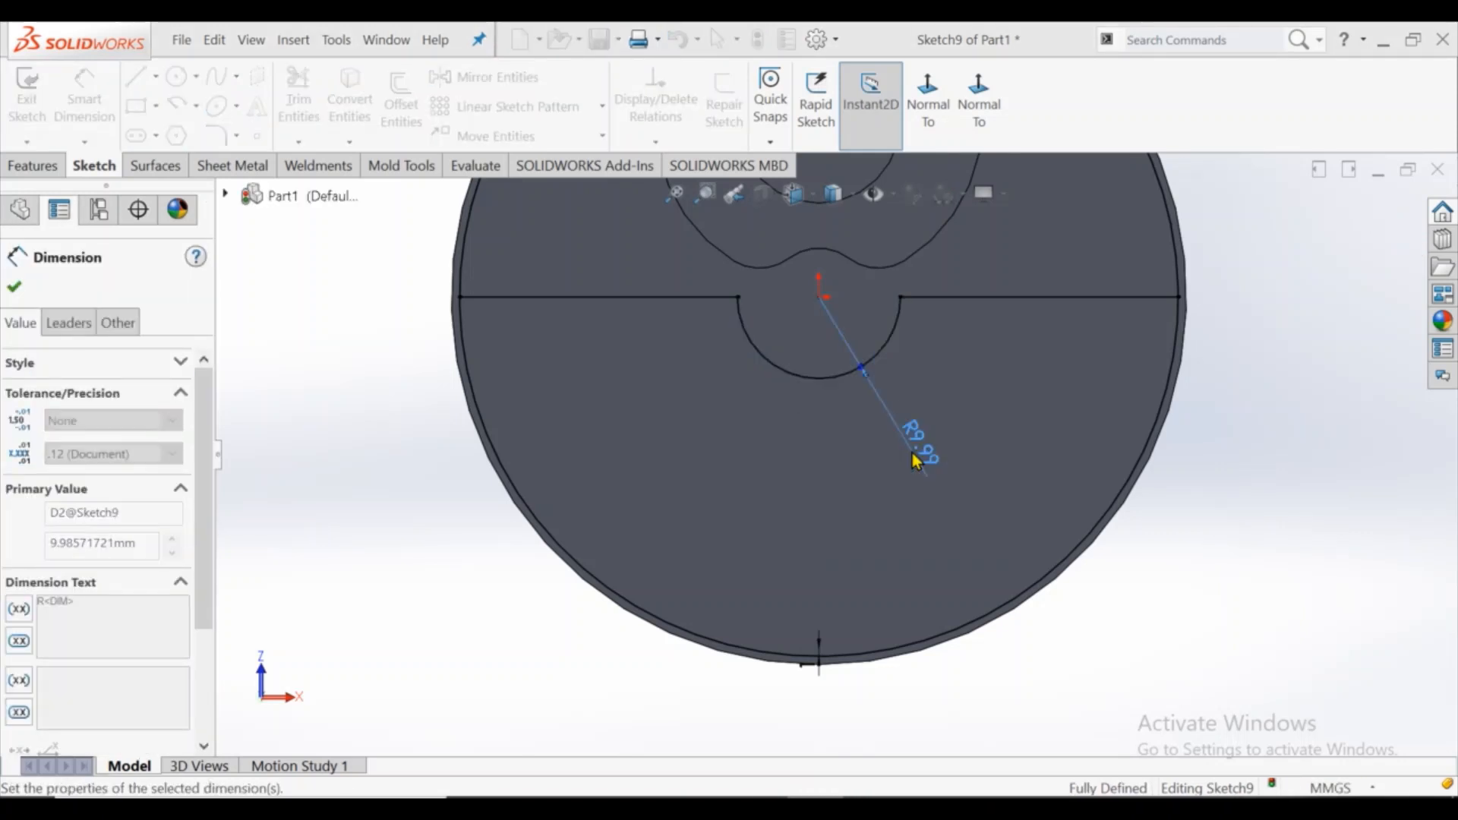
{"action": "key", "text": "Escape"}
Step: Fillet the left corner between the horizontal line and the arc at 8 mm, and trim the offset circle above the line
{"action": "left_click", "coordinate": [218, 136]}
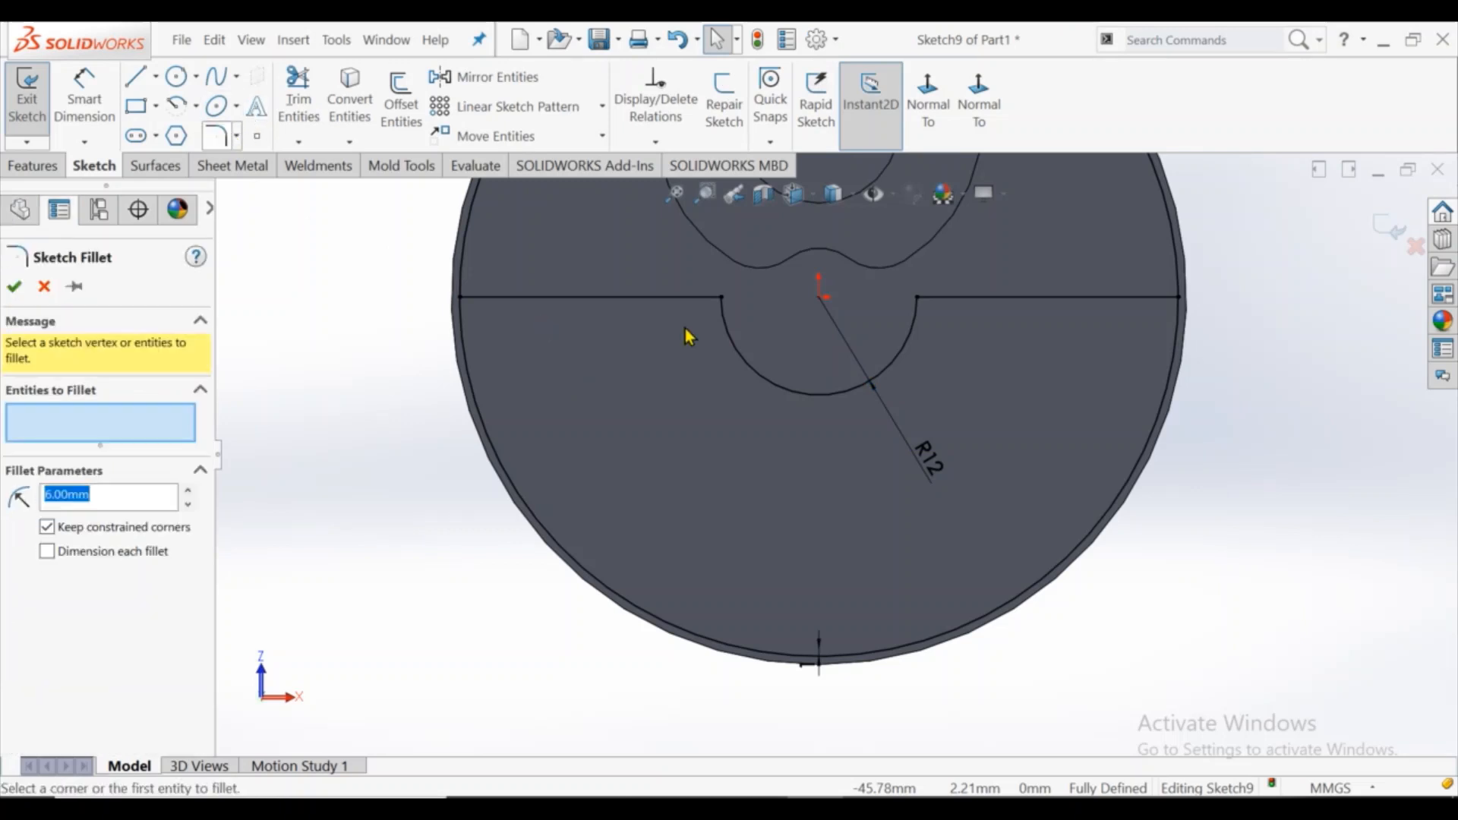
{"action": "left_click", "coordinate": [721, 298]}
{"action": "left_click", "coordinate": [917, 300]}
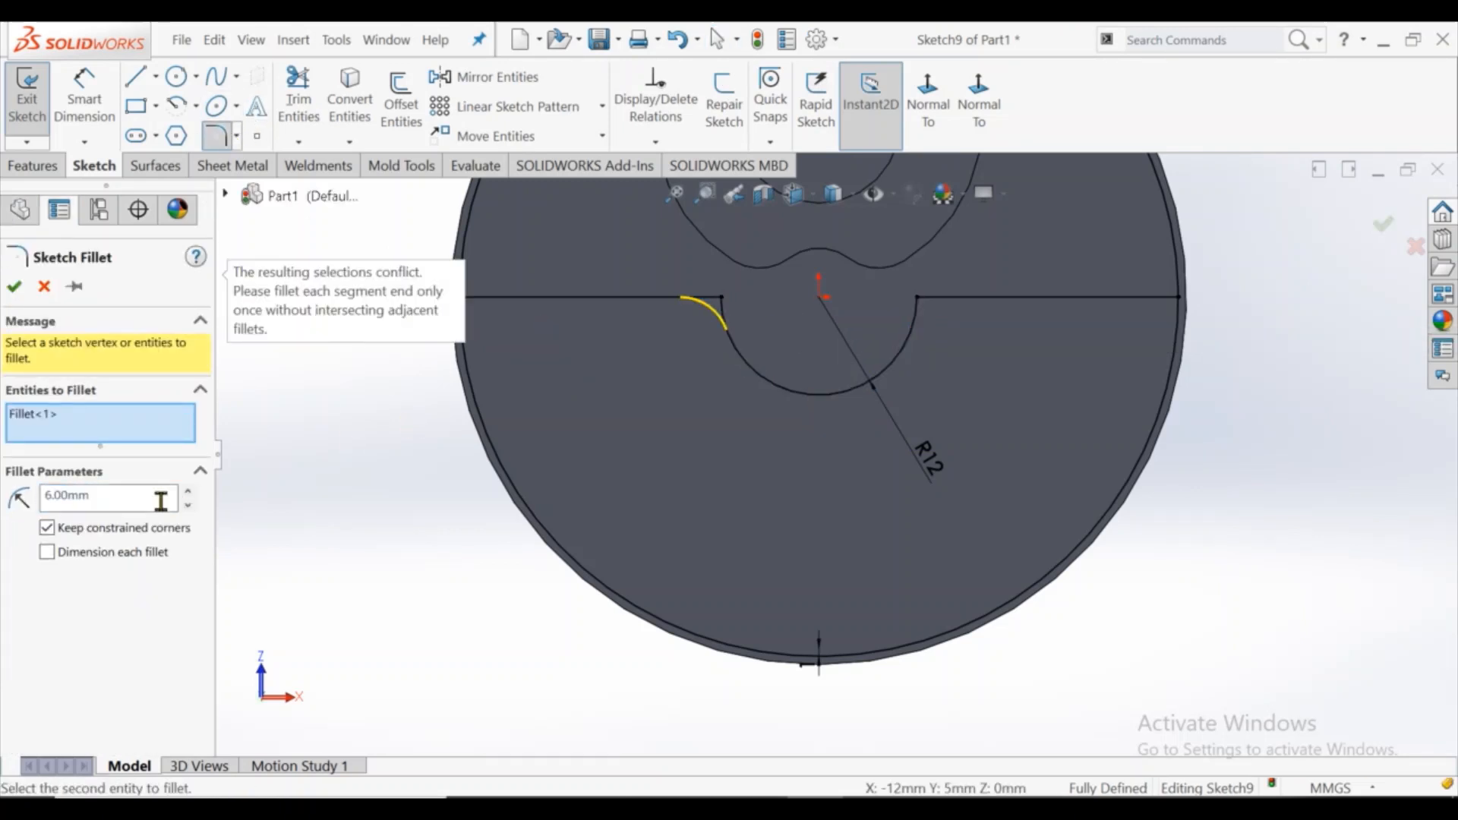
{"action": "type", "text": "8"}
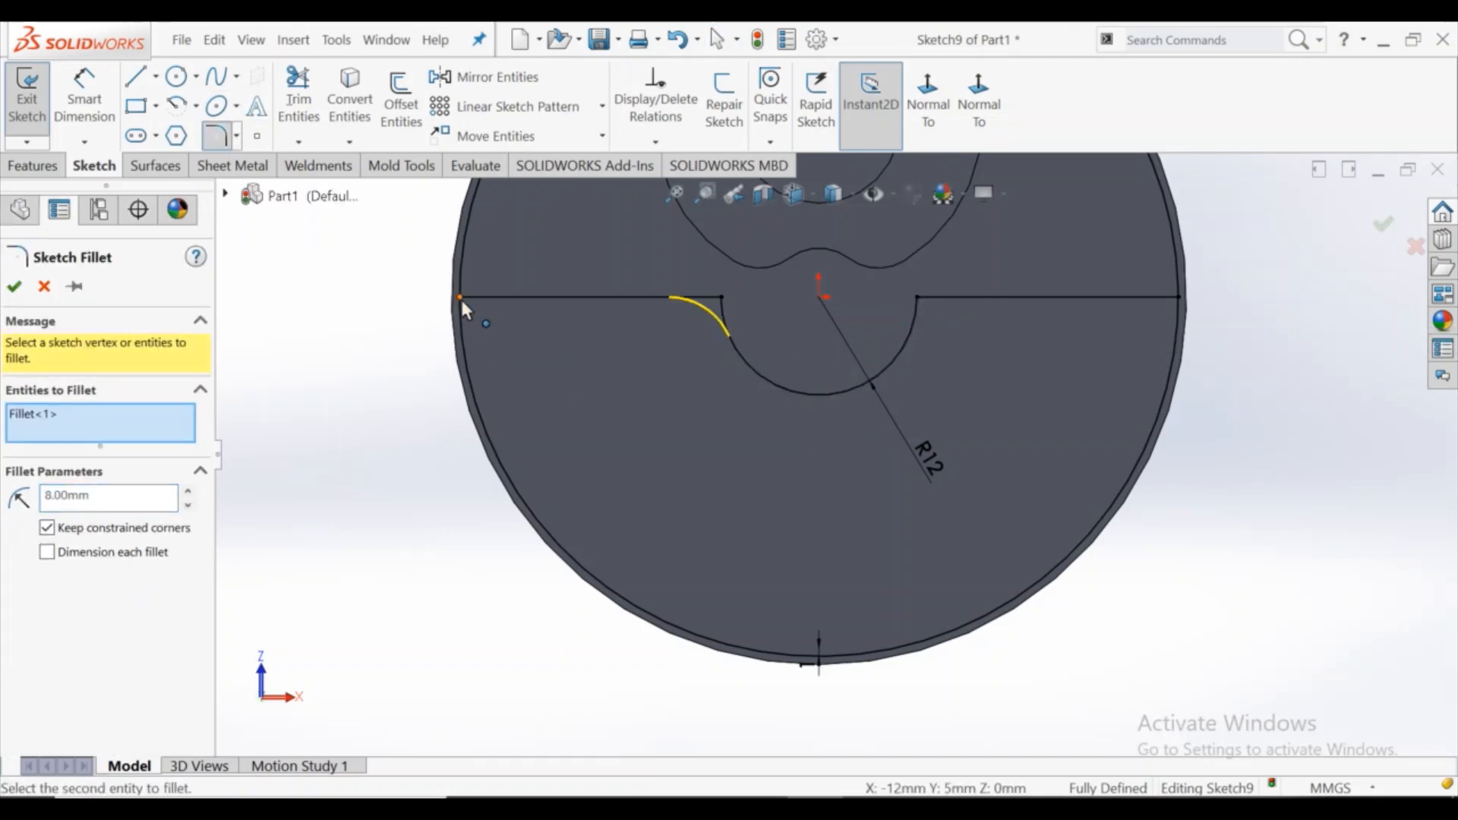
{"action": "left_click", "coordinate": [15, 287]}
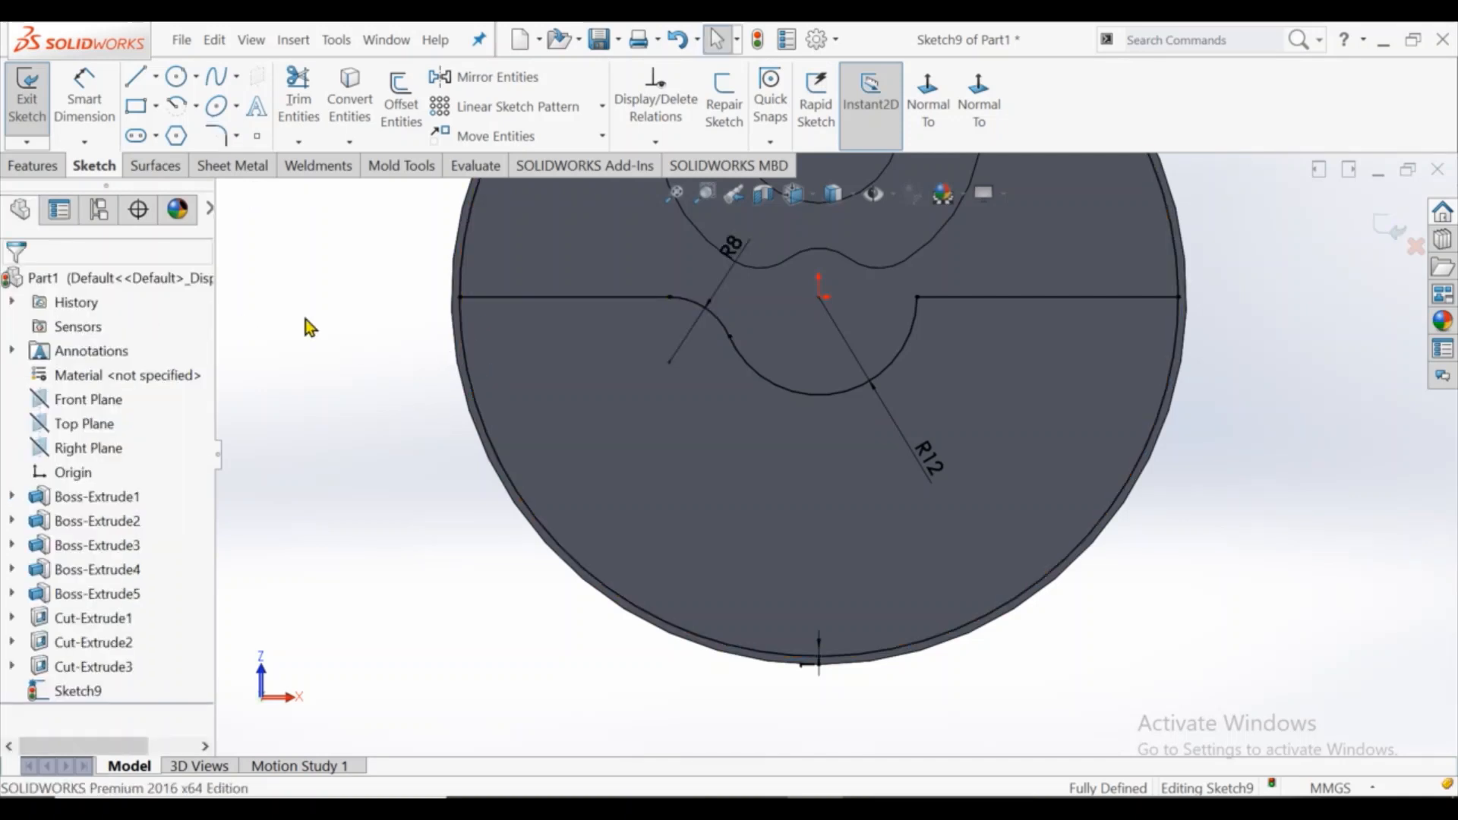
{"action": "left_click", "coordinate": [299, 99]}
{"action": "left_click", "coordinate": [15, 288]}
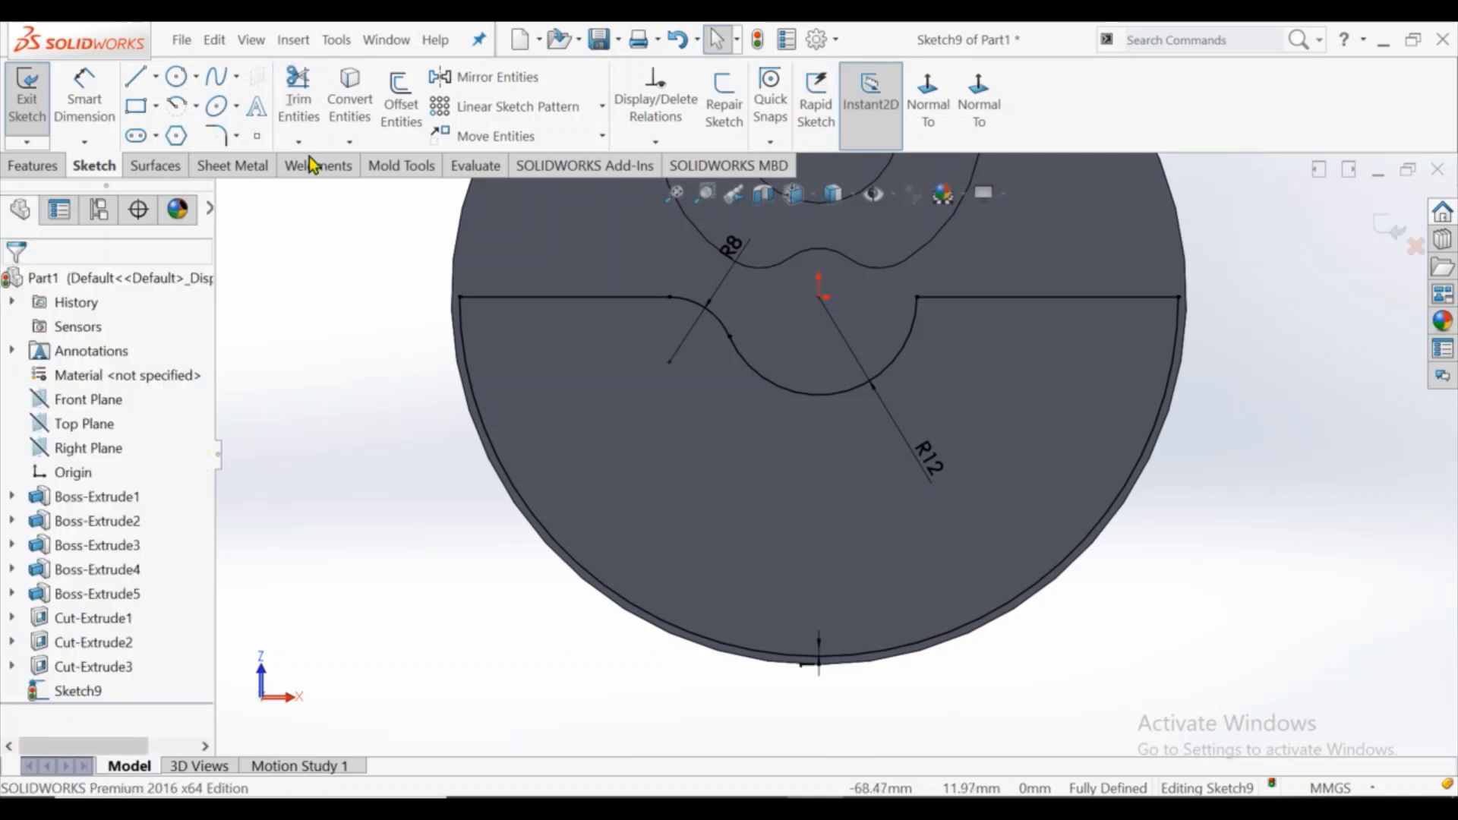
Step: Add an 8 mm sketch fillet at the right corner between the arc and the horizontal line
{"action": "left_click", "coordinate": [233, 138]}
{"action": "left_click", "coordinate": [918, 299]}
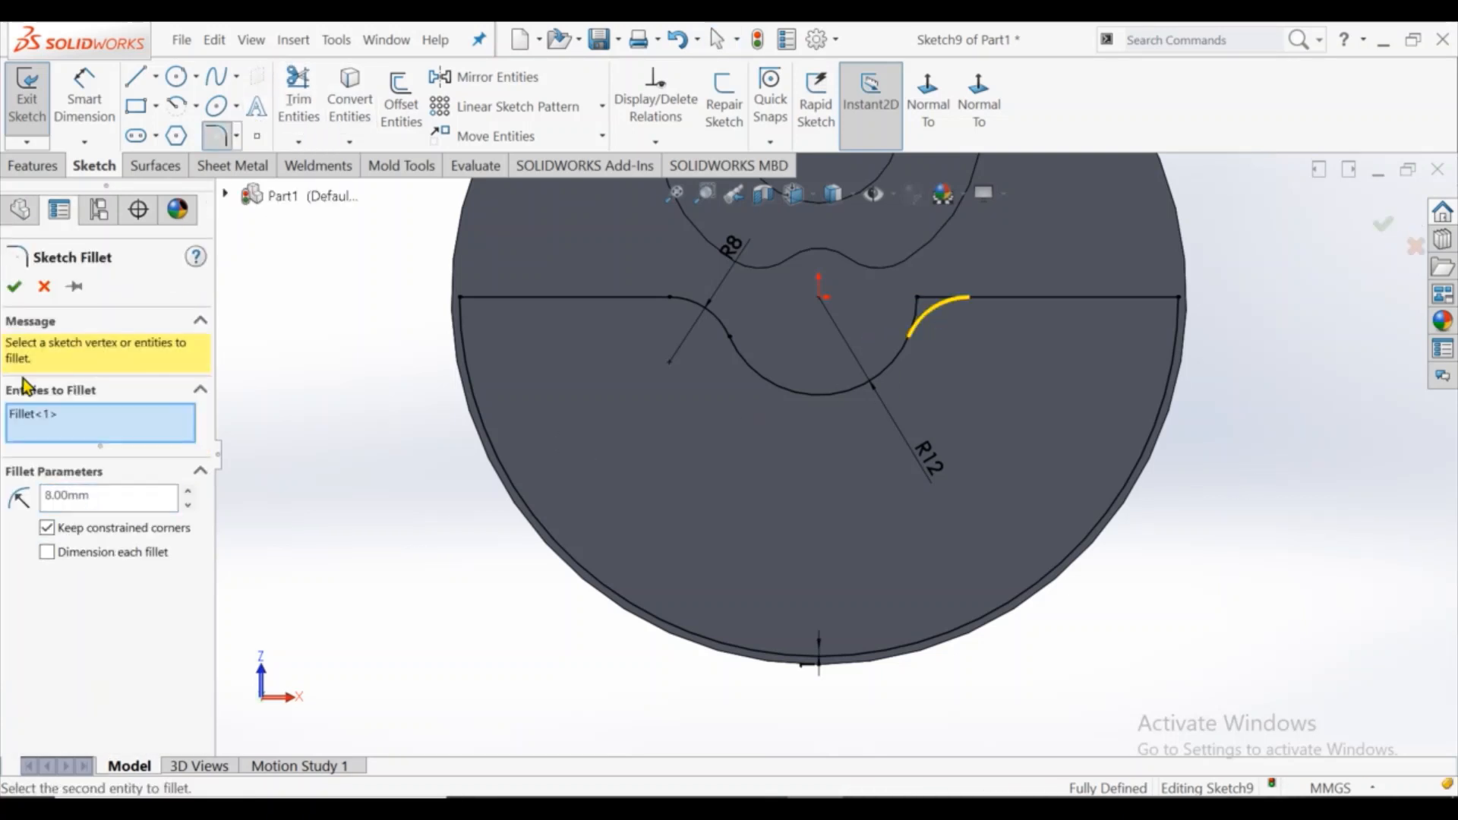
{"action": "left_click", "coordinate": [13, 287]}
{"action": "left_click", "coordinate": [297, 114]}
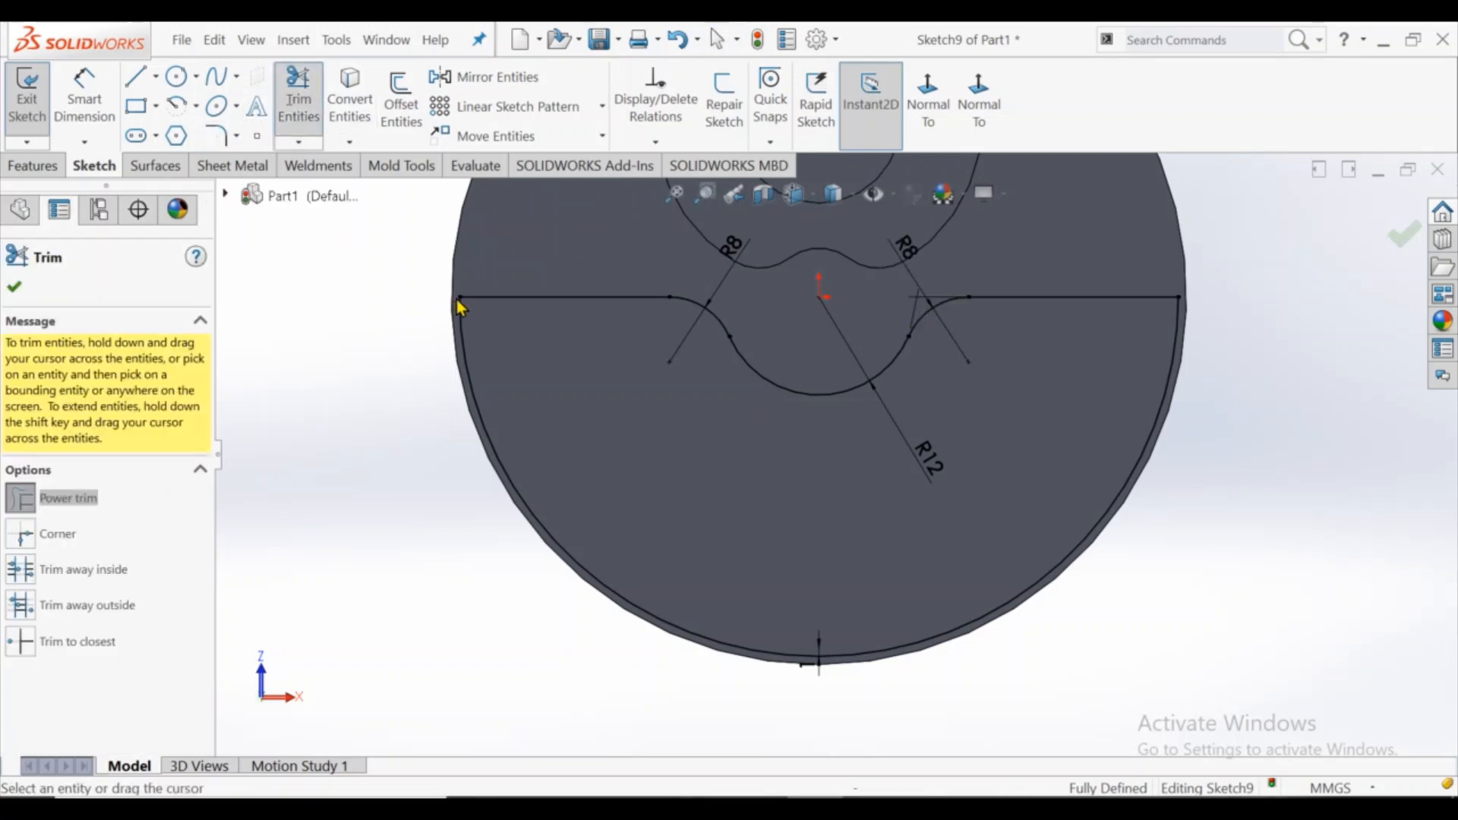
{"action": "key", "text": "Escape"}
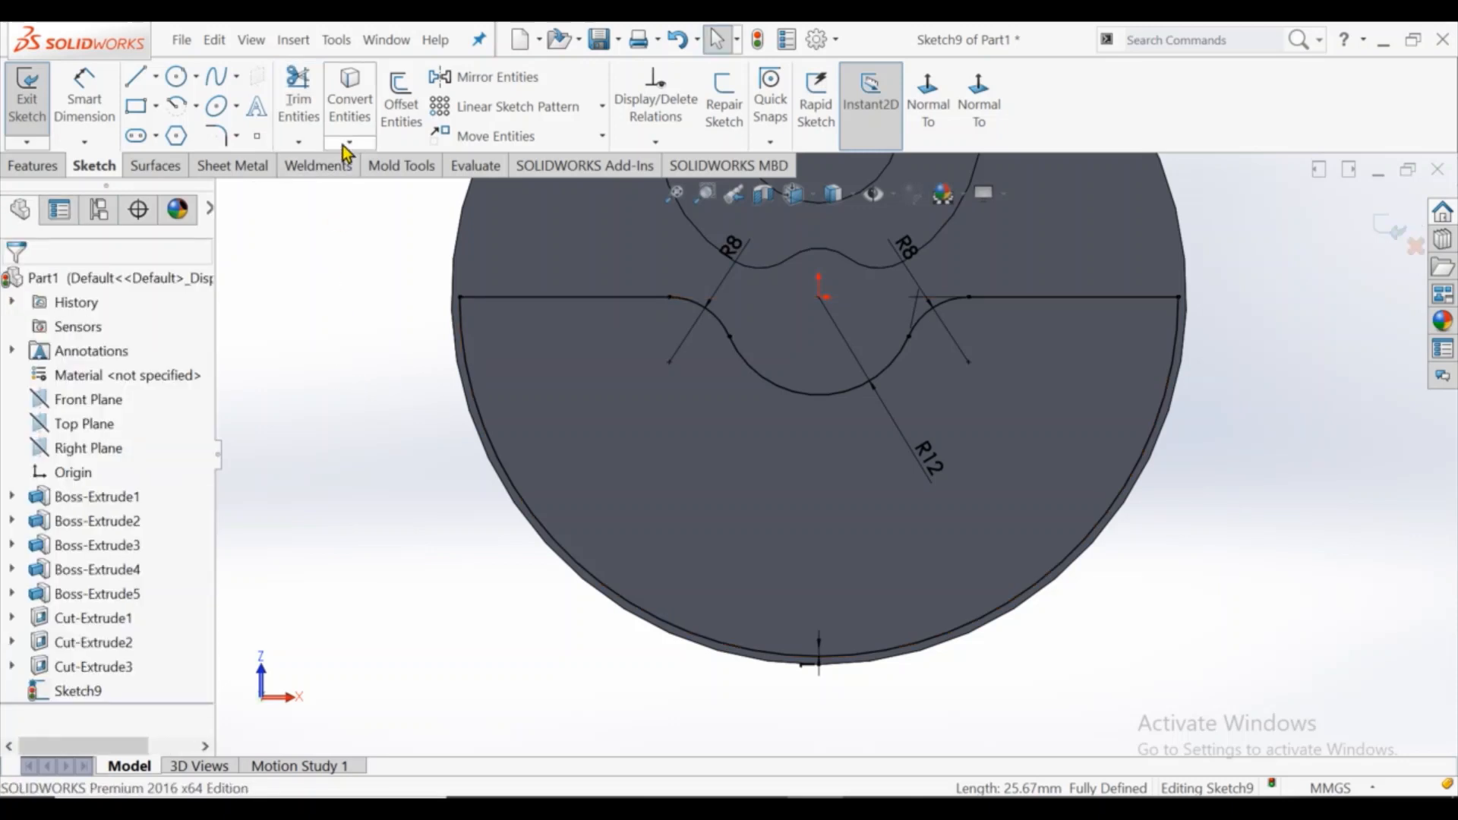
Step: Add an 8 mm sketch fillet at the outer left corner where the horizontal line meets the offset circle
{"action": "left_click", "coordinate": [216, 137]}
{"action": "left_click", "coordinate": [511, 343]}
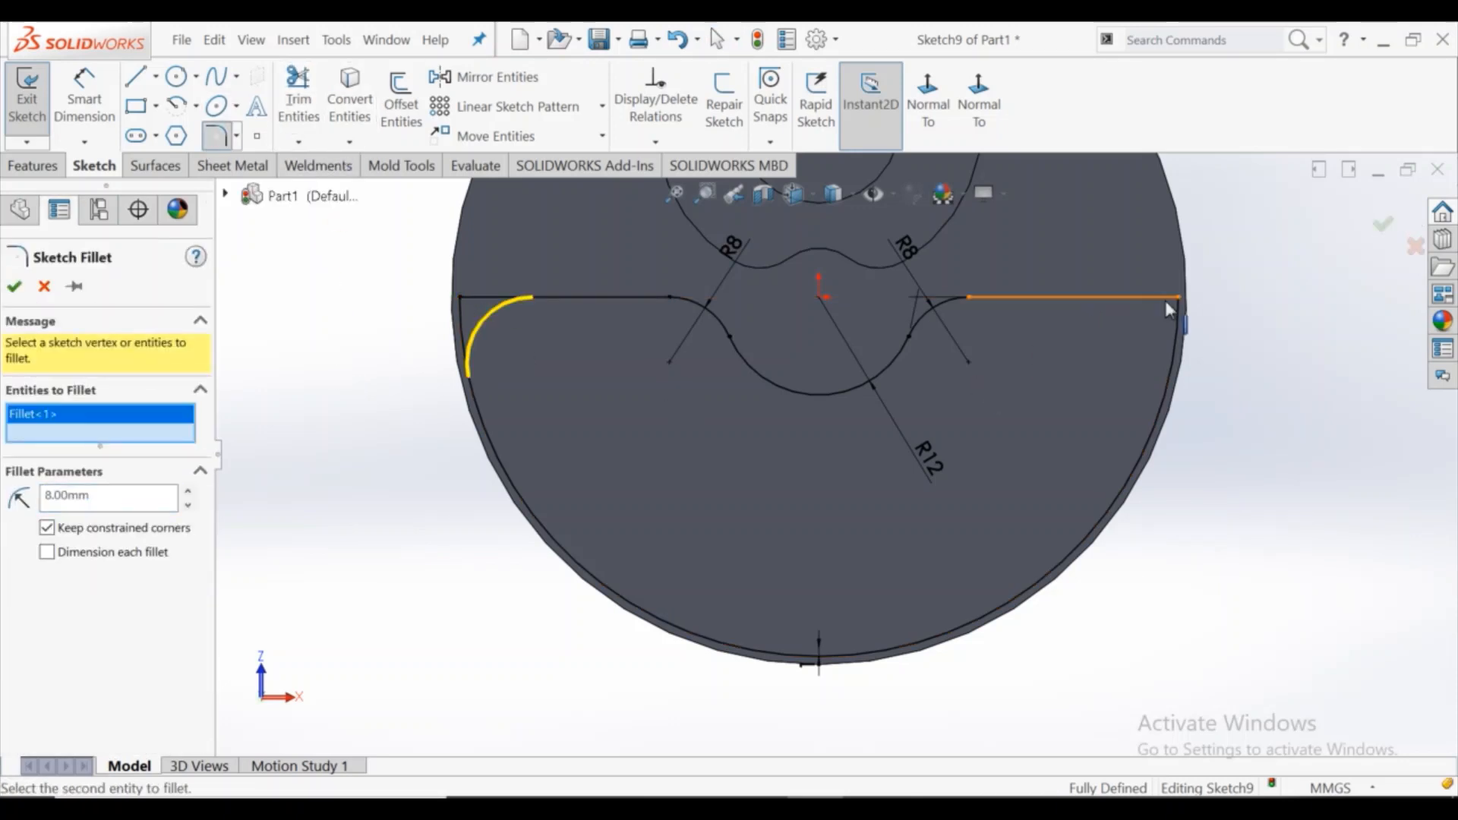
{"action": "left_click", "coordinate": [13, 286]}
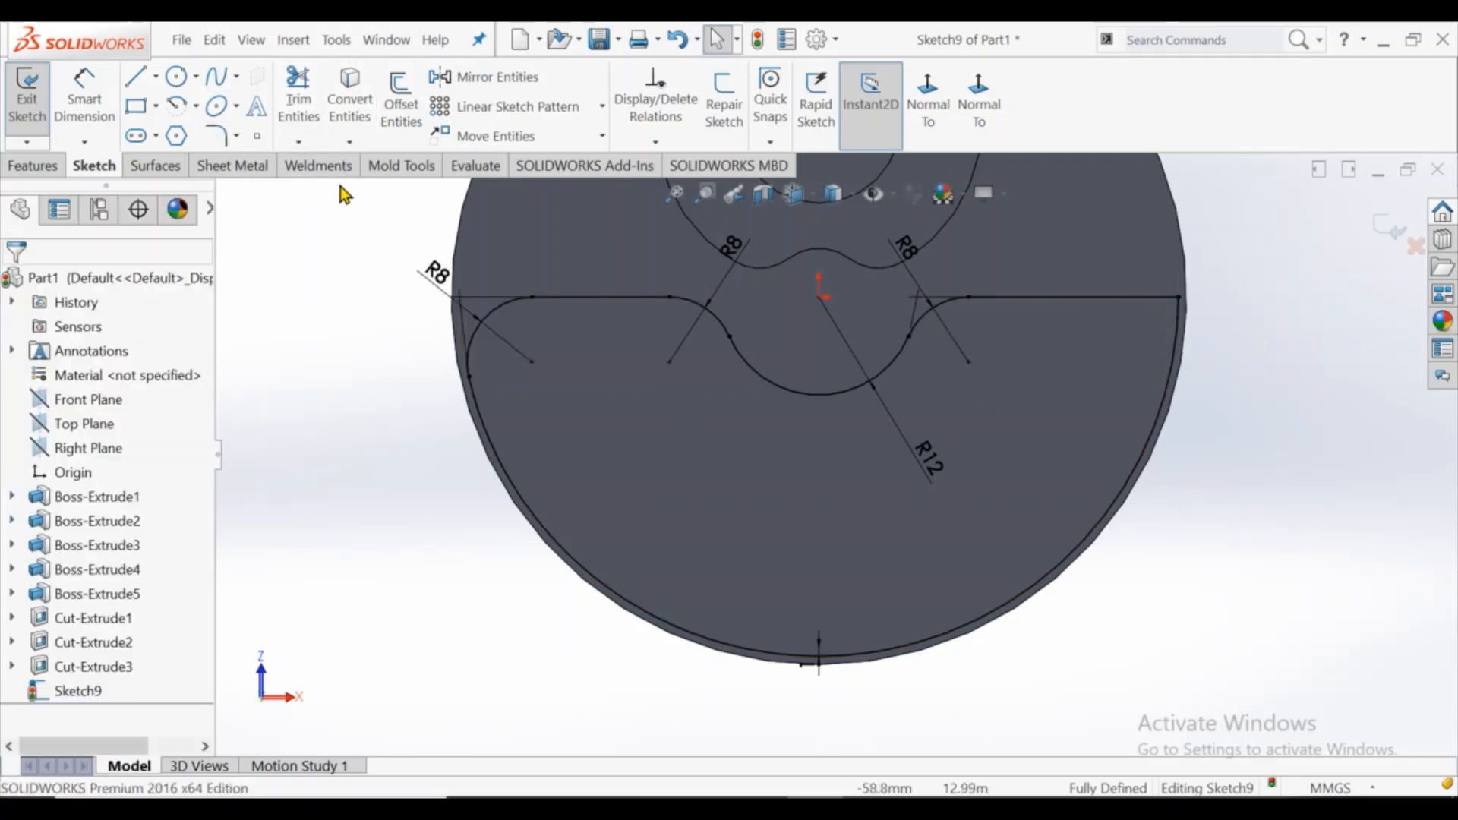
Step: Add an 8 mm sketch fillet at the outer right corner where the horizontal line meets the offset circle
{"action": "left_click", "coordinate": [218, 135]}
{"action": "left_click", "coordinate": [1178, 298]}
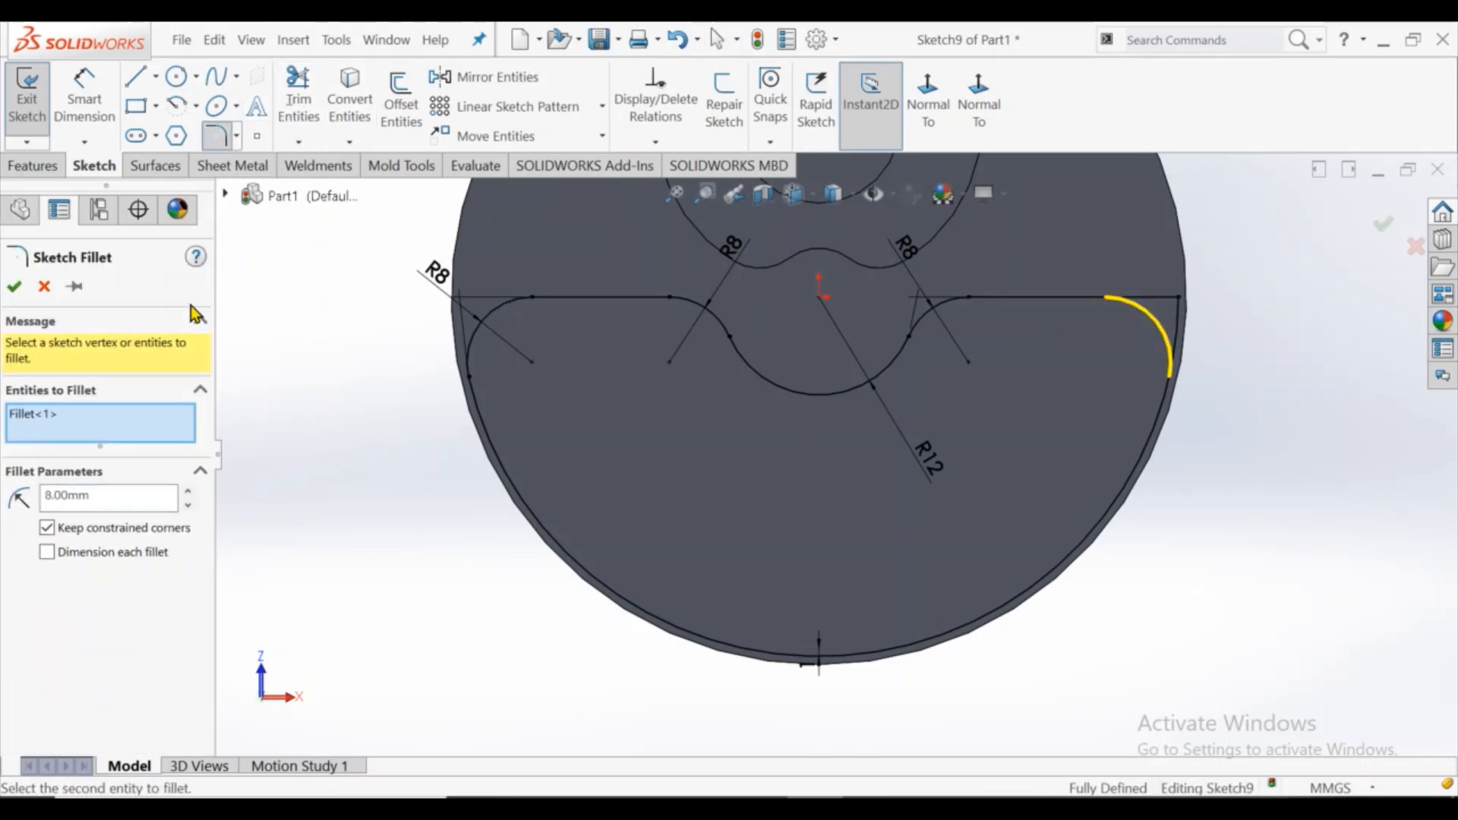
{"action": "left_click", "coordinate": [21, 290]}
Step: Extrude the closed lower profile 3 mm outward from the disc's front face as a merged boss
{"action": "scroll", "coordinate": [346, 474], "scroll_direction": "up", "scroll_amount": 2}
{"action": "middle_click_drag", "start_coordinate": [351, 467], "coordinate": [373, 437]}
{"action": "scroll", "coordinate": [394, 375], "scroll_direction": "up", "scroll_amount": 2}
{"action": "left_click", "coordinate": [47, 167]}
{"action": "left_click", "coordinate": [36, 106]}
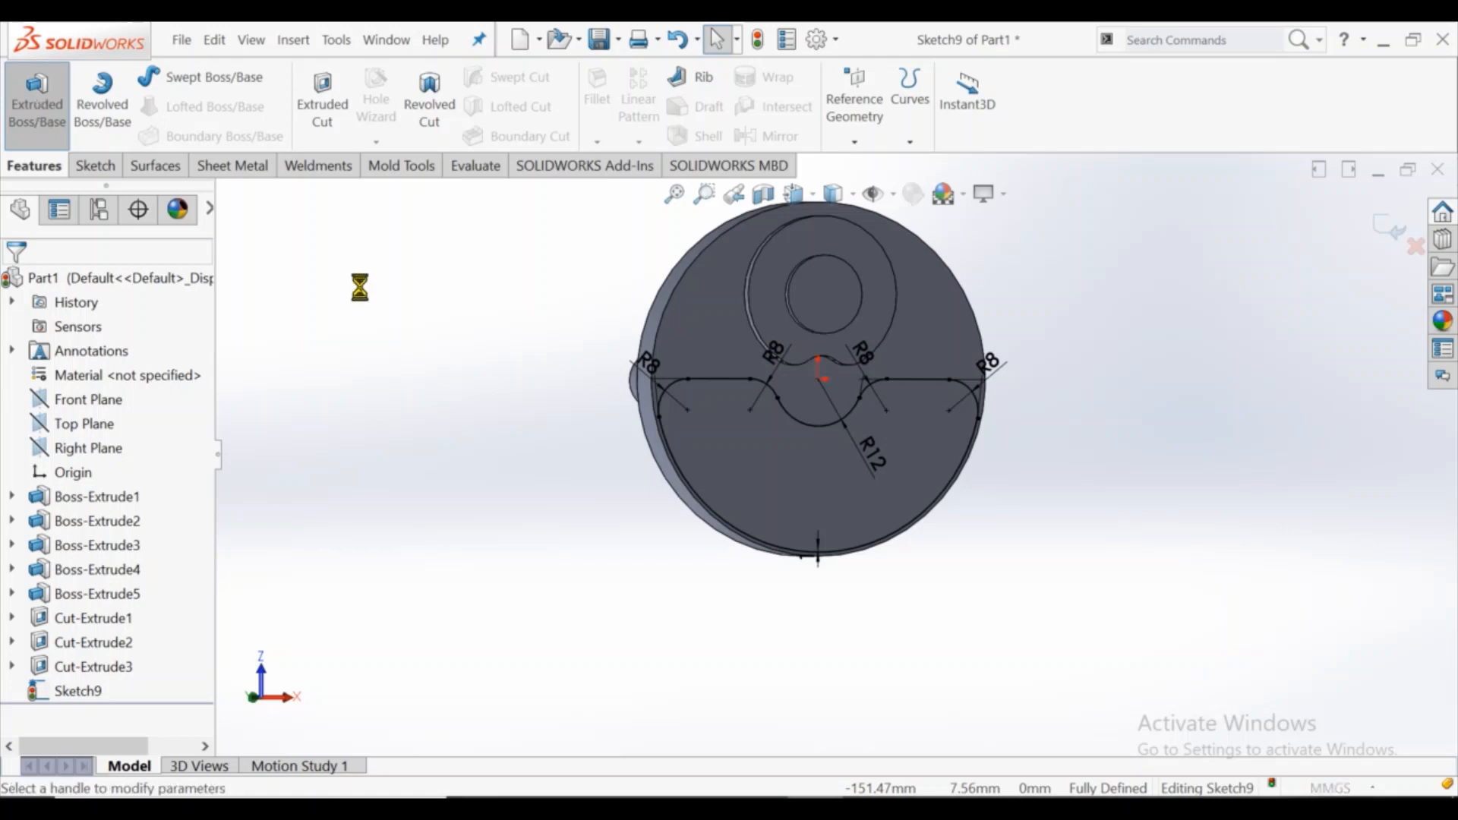
{"action": "middle_click_drag", "start_coordinate": [502, 405], "coordinate": [418, 472]}
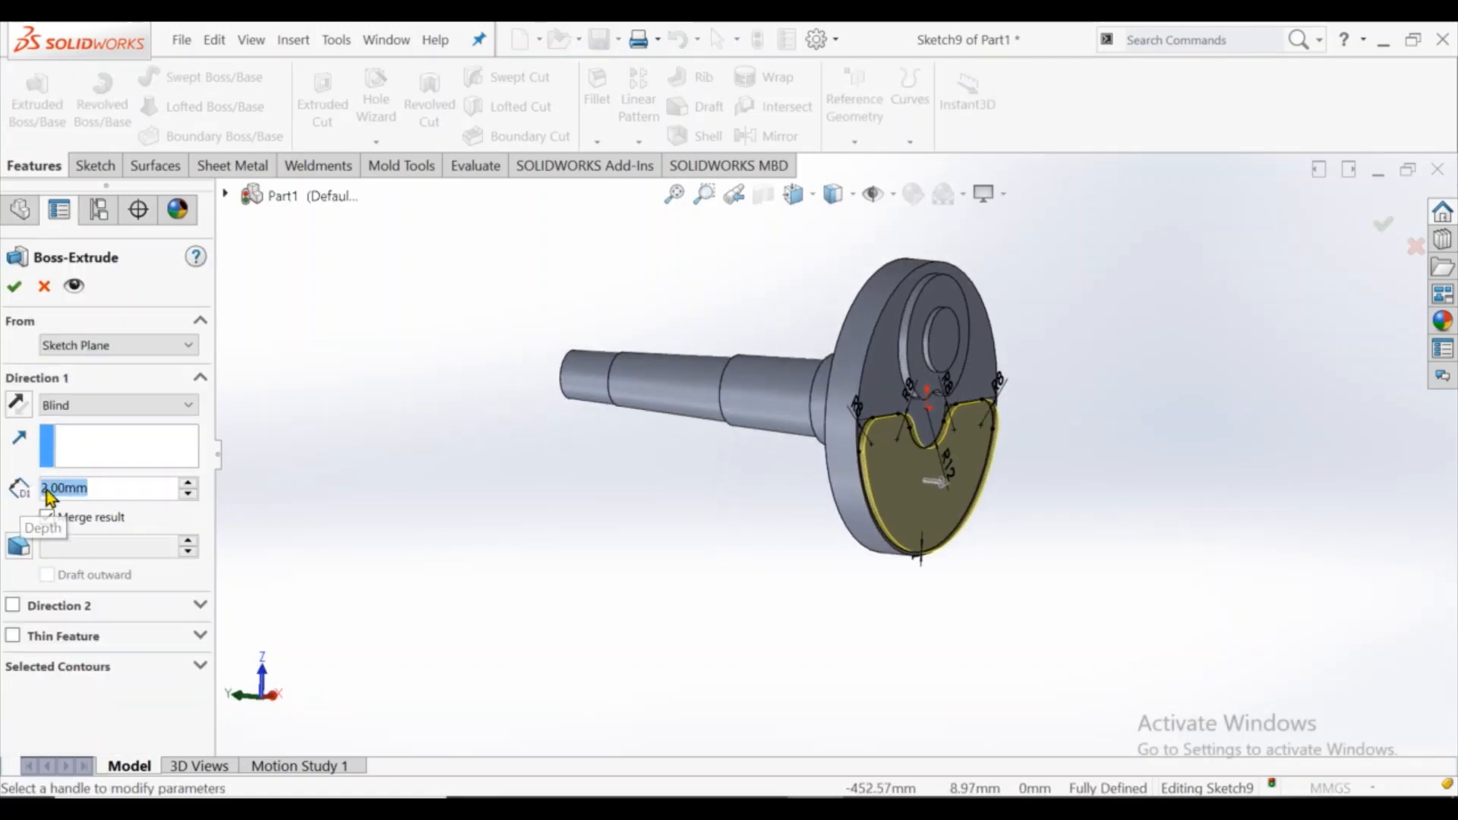
{"action": "type", "text": "3"}
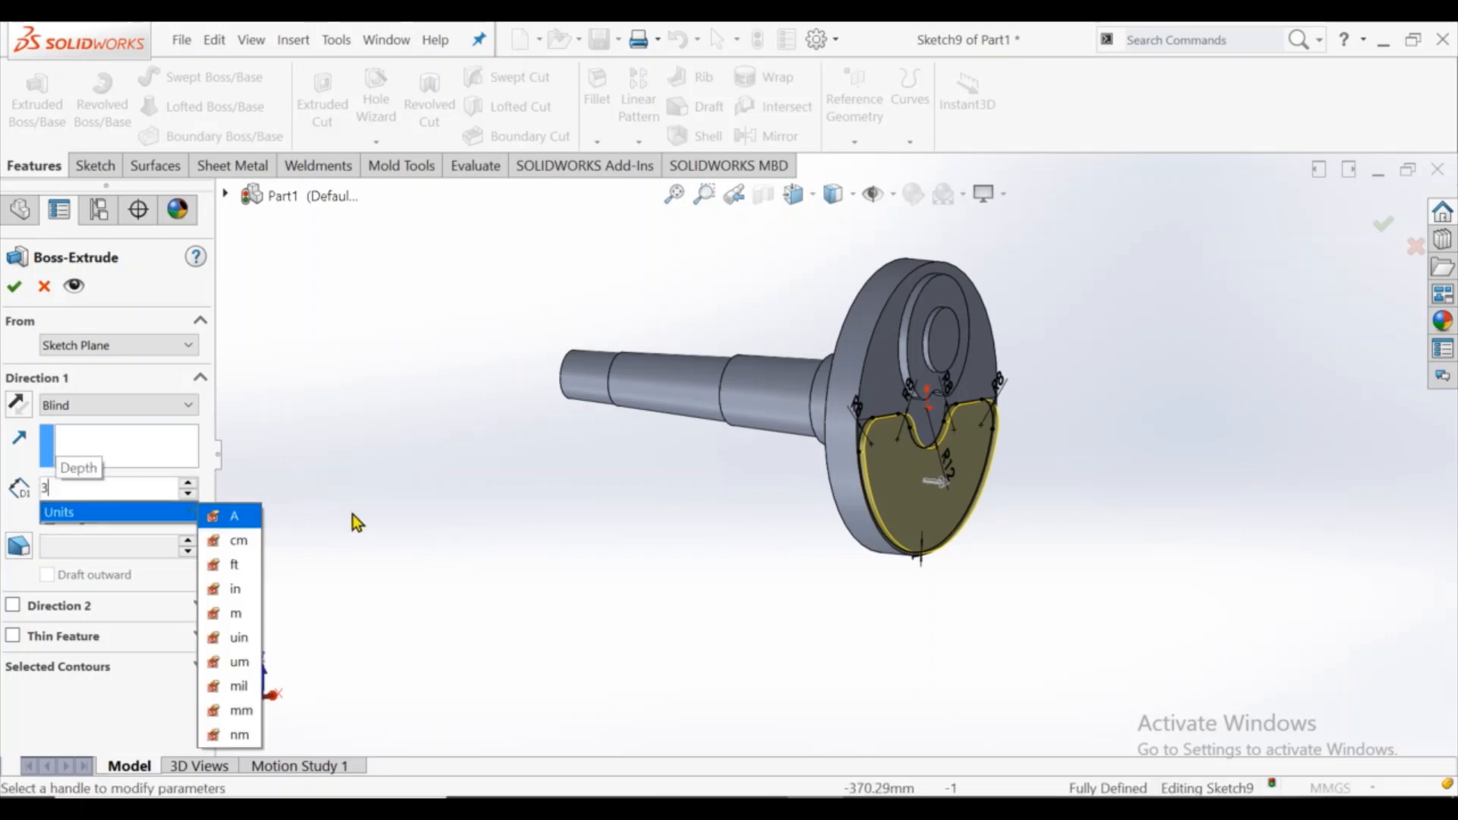
{"action": "key", "text": "Return"}
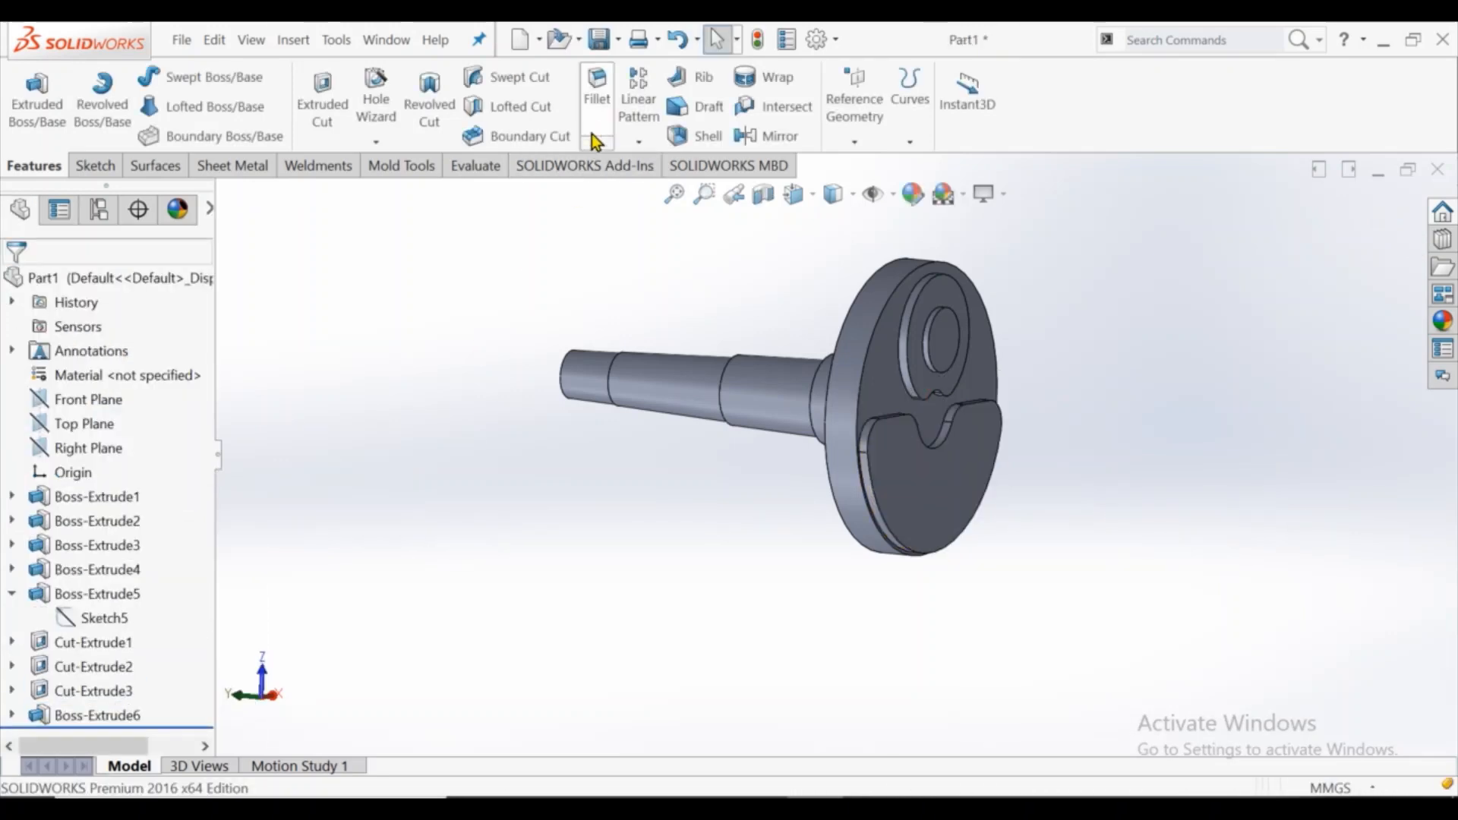
Step: Fillet the outer circular edge of the disc's front face with a 3 mm radius
{"action": "scroll", "coordinate": [900, 504], "scroll_direction": "down", "scroll_amount": 1}
{"action": "middle_click_drag", "start_coordinate": [897, 471], "coordinate": [795, 425]}
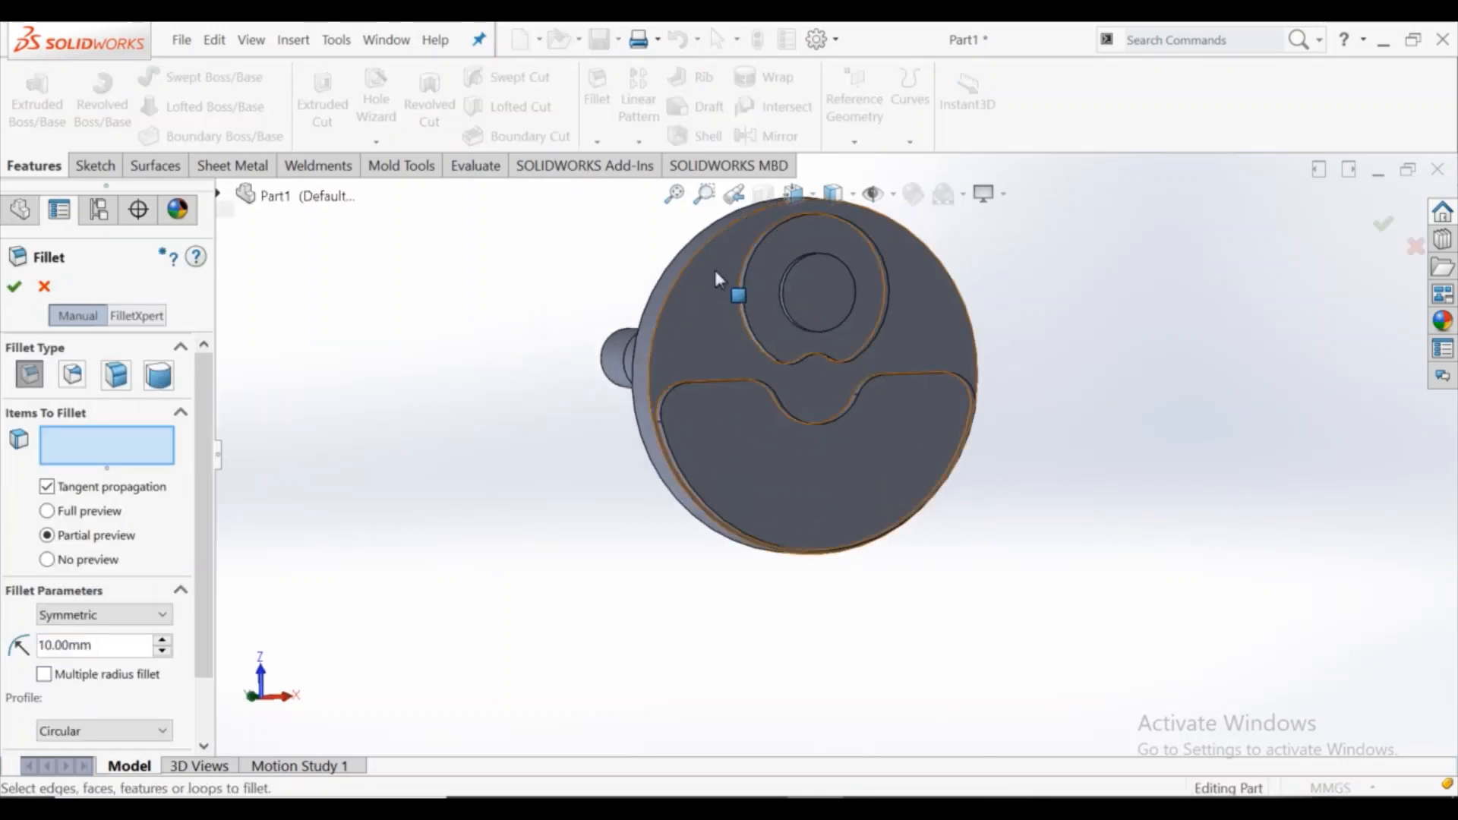
{"action": "left_click", "coordinate": [707, 241]}
{"action": "double_click", "coordinate": [131, 645]}
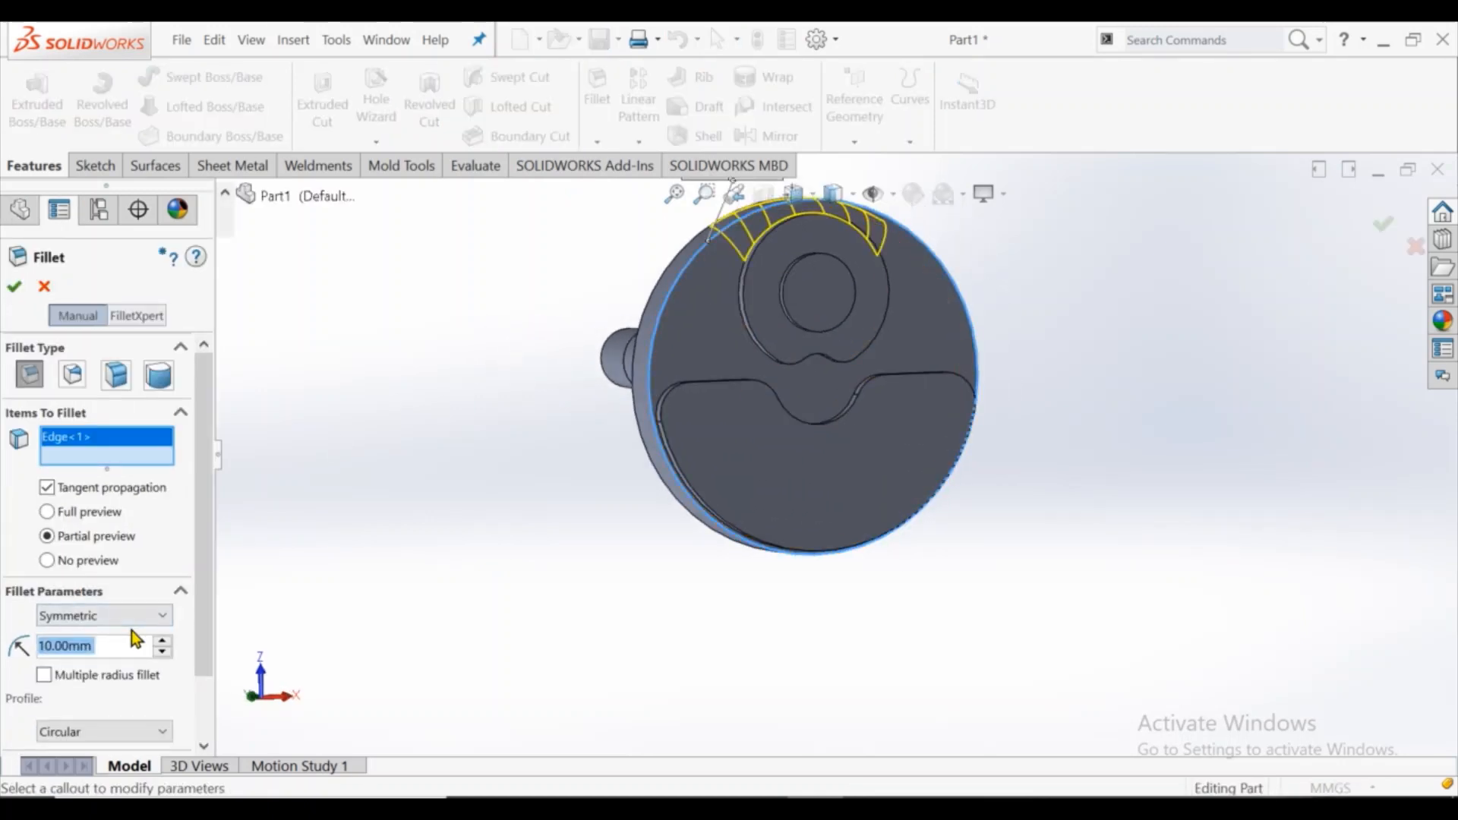
{"action": "type", "text": "3"}
{"action": "left_click", "coordinate": [14, 286]}
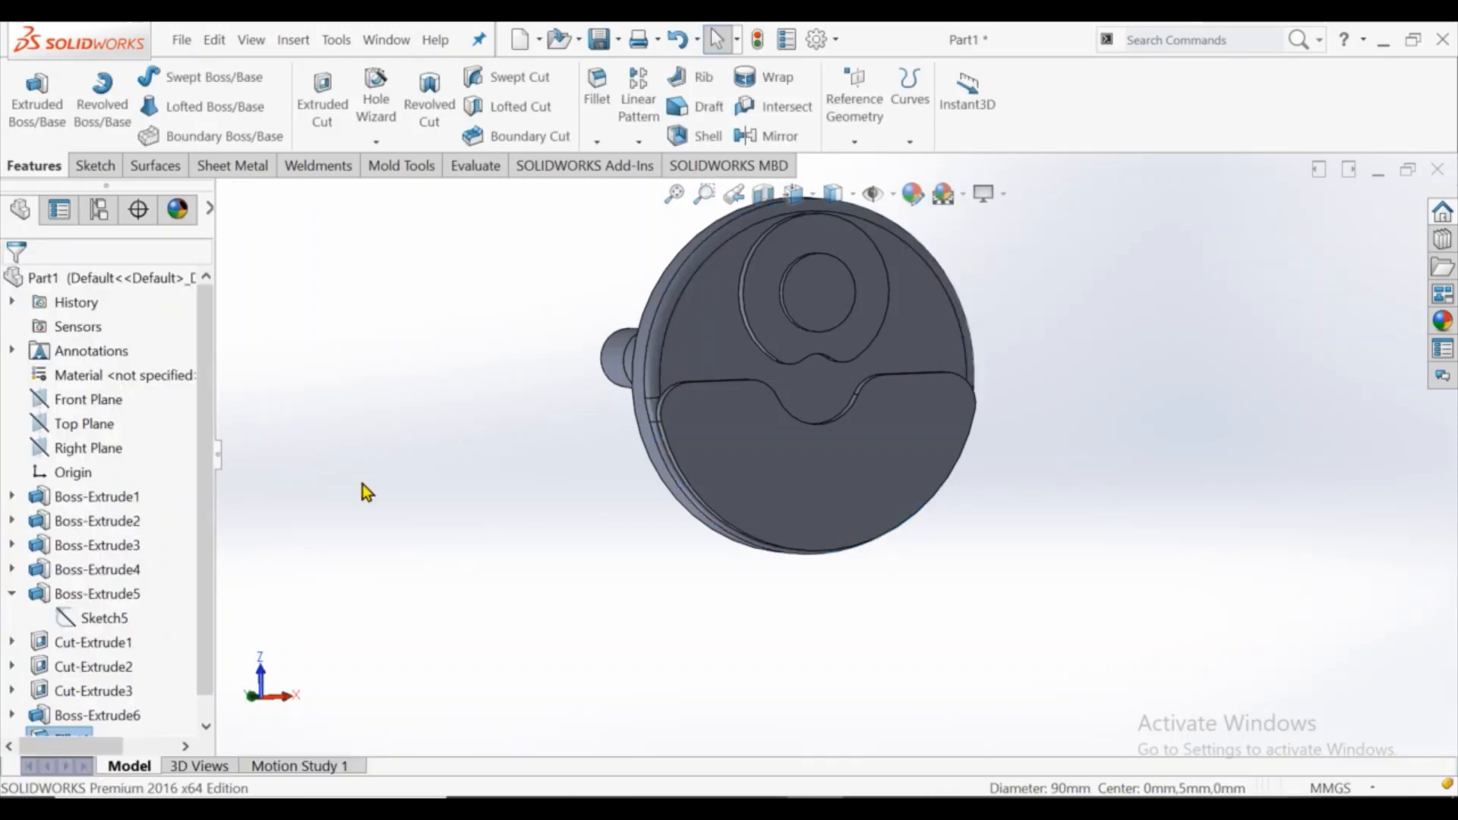
Step: Fillet the front outline edge of the raised lower pad with a 3 mm radius
{"action": "middle_click_drag", "start_coordinate": [634, 427], "coordinate": [719, 386]}
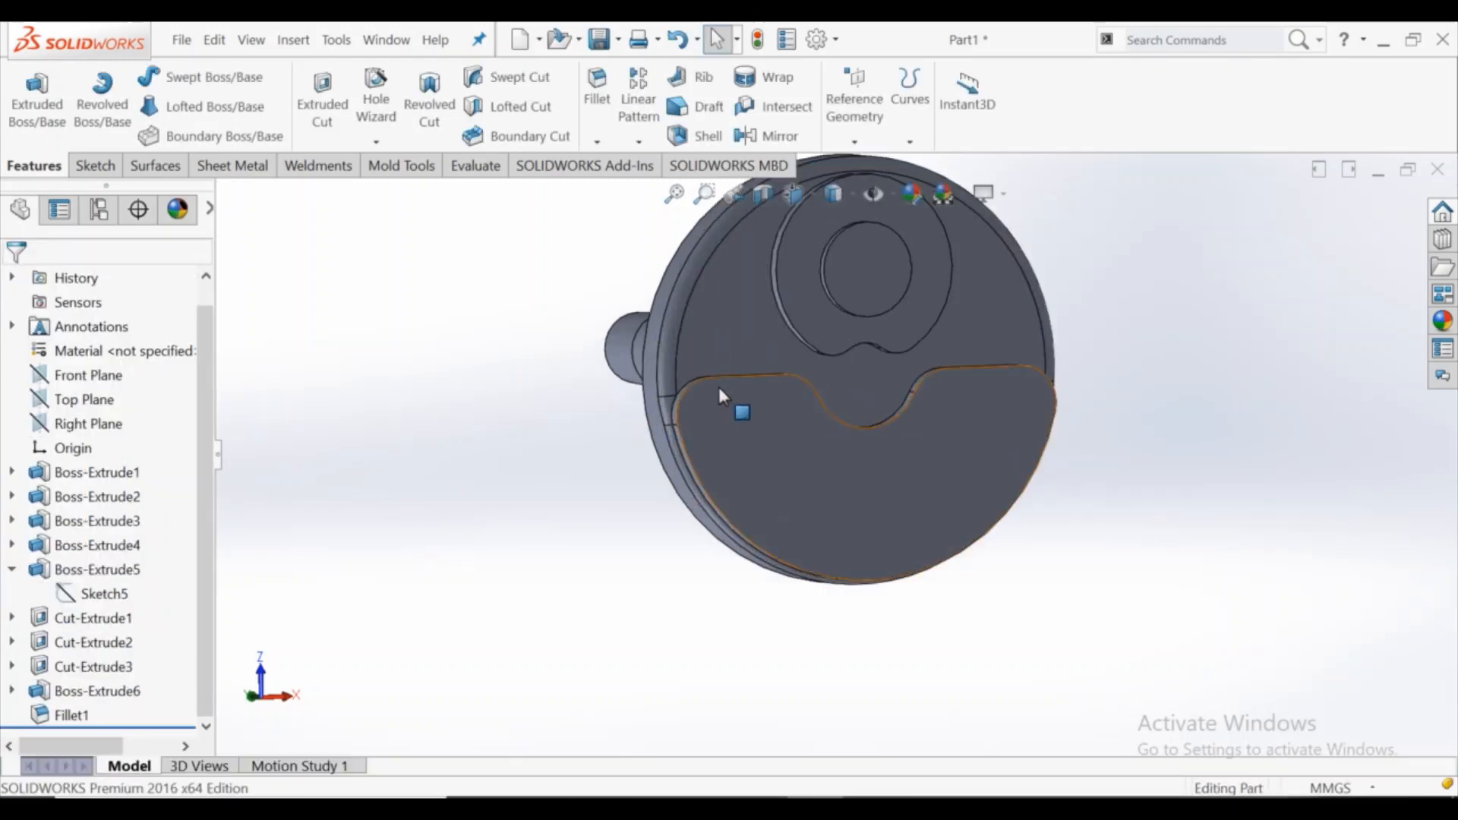
{"action": "left_click", "coordinate": [714, 376]}
{"action": "left_click", "coordinate": [586, 414]}
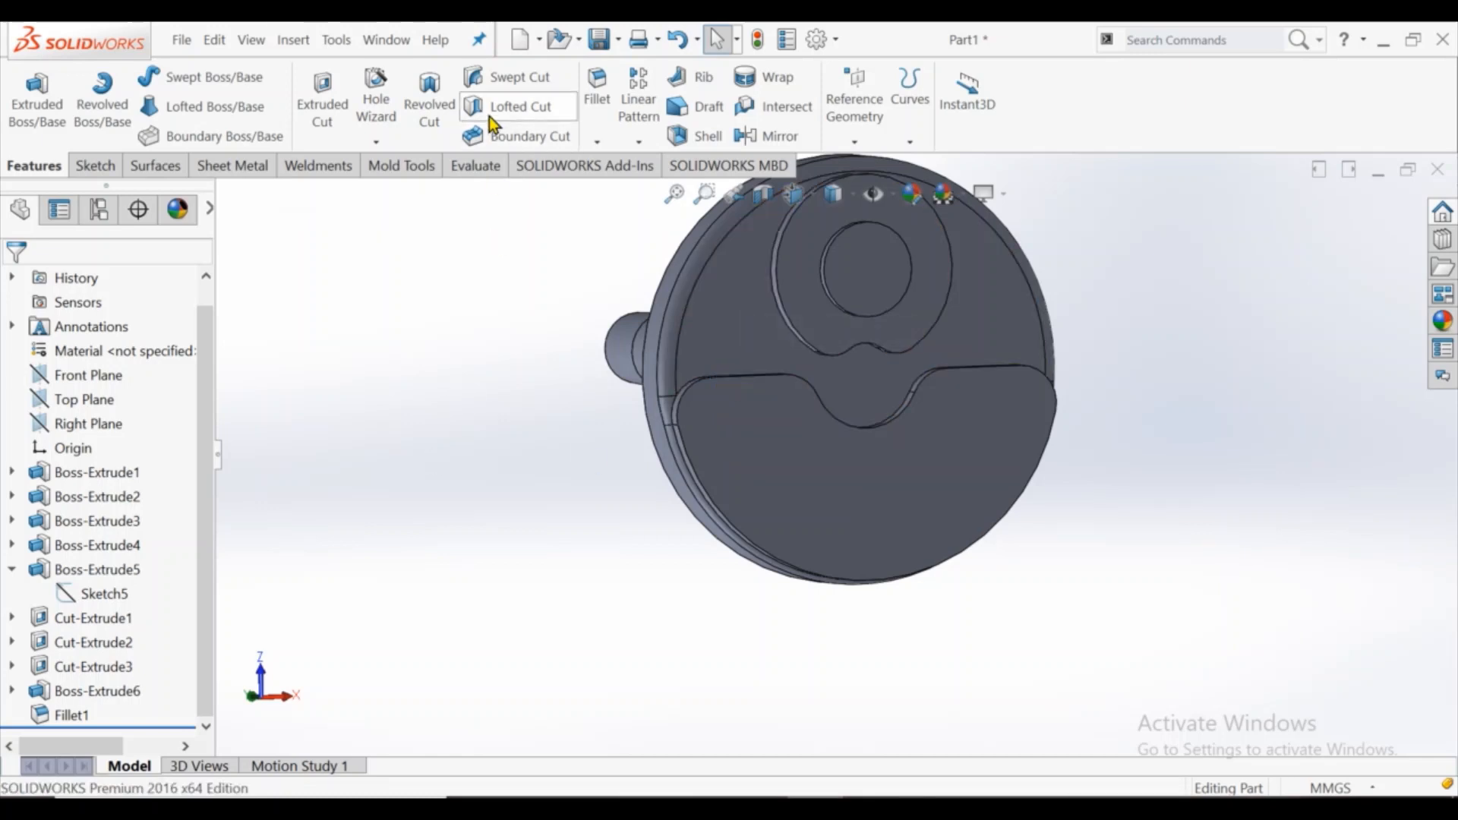
{"action": "left_click", "coordinate": [594, 124]}
{"action": "left_click", "coordinate": [717, 379]}
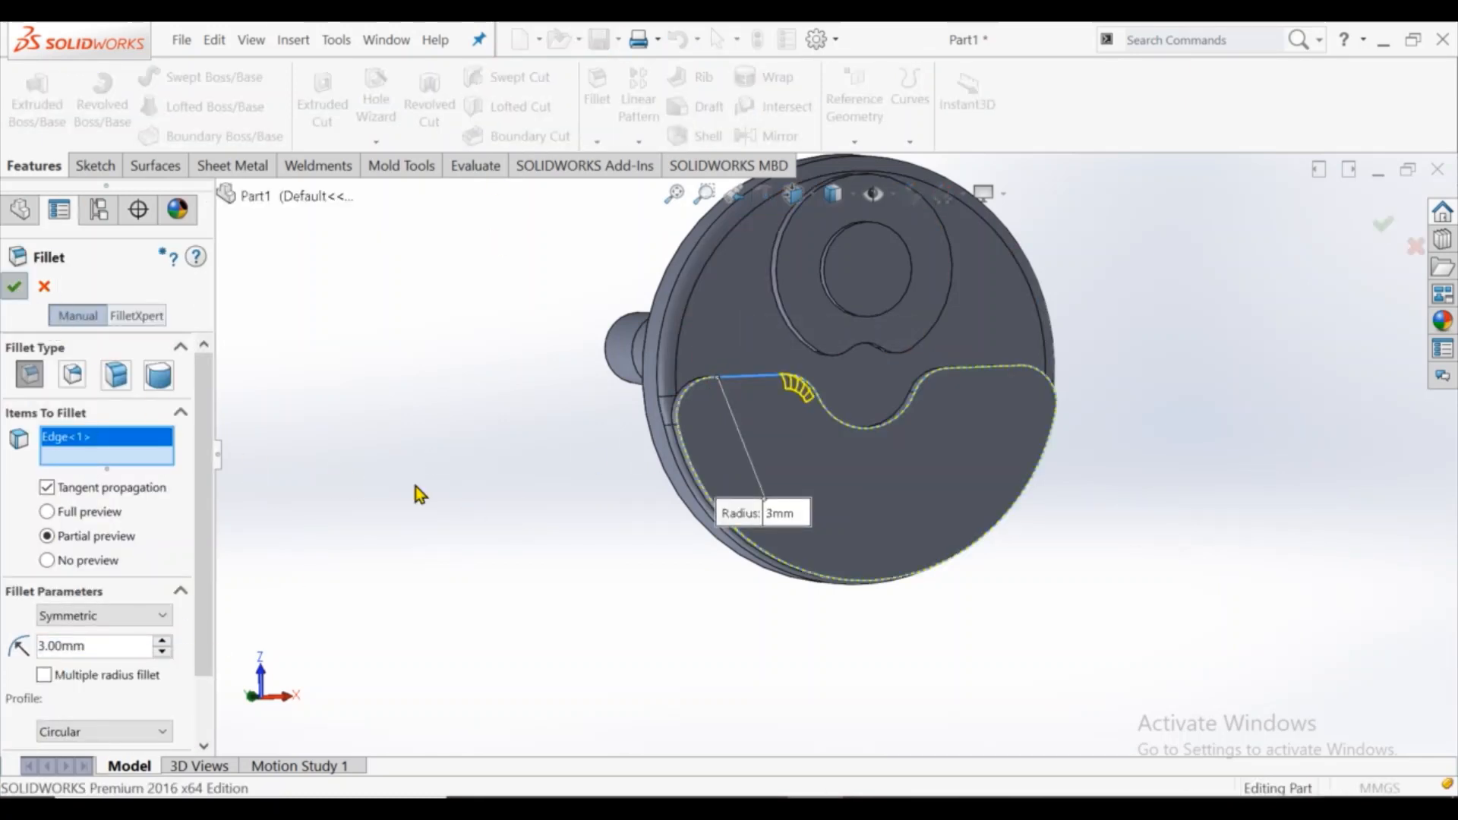
{"action": "key", "text": "Return"}
Step: Try to fillet both the base and front outline edges of the oval shape around the small circle at 2 mm
{"action": "middle_click_drag", "start_coordinate": [416, 486], "coordinate": [529, 491]}
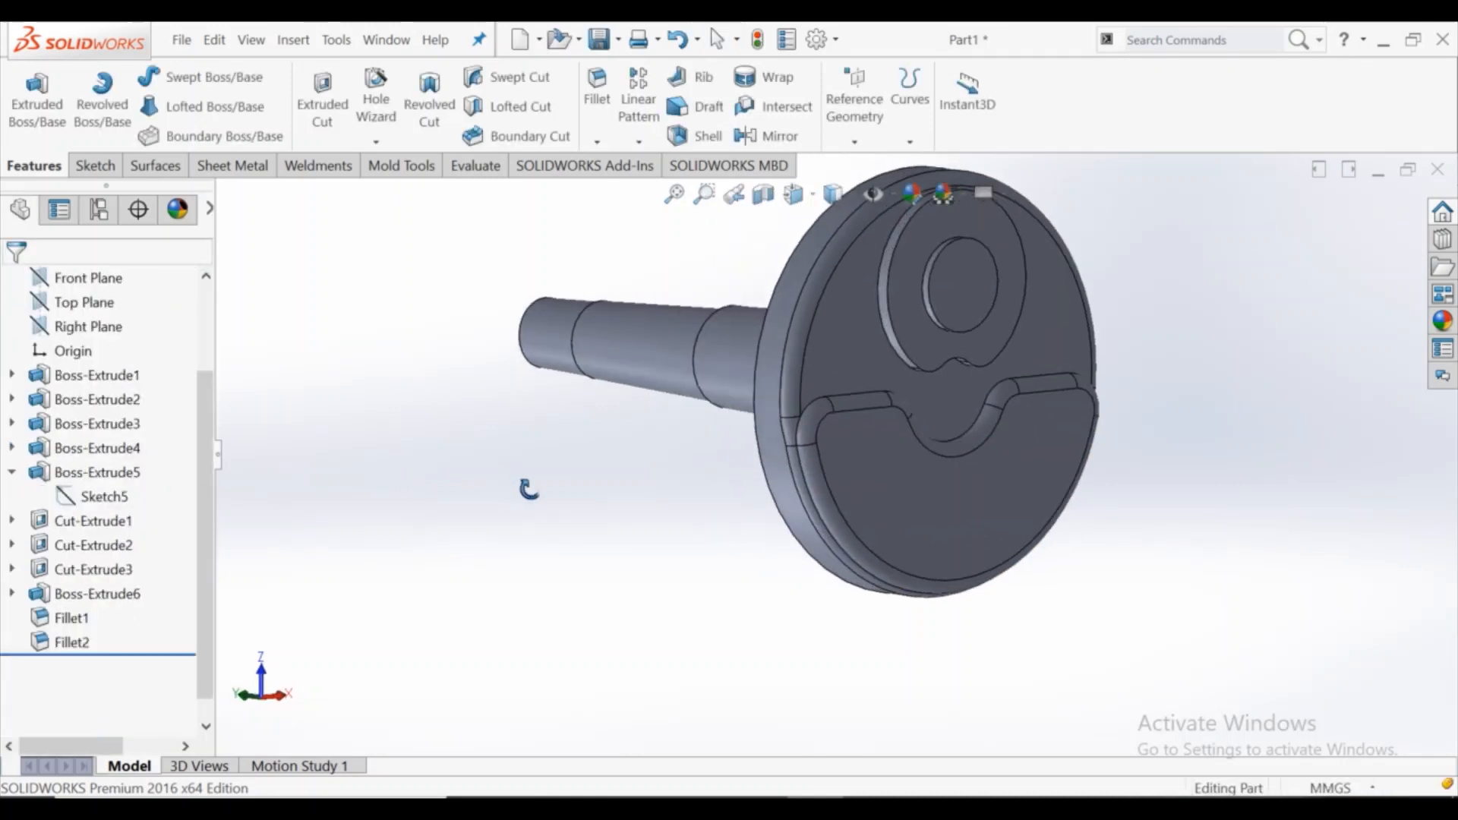
{"action": "scroll", "coordinate": [915, 334], "scroll_direction": "up", "scroll_amount": 2}
{"action": "scroll", "coordinate": [914, 344], "scroll_direction": "down", "scroll_amount": 1}
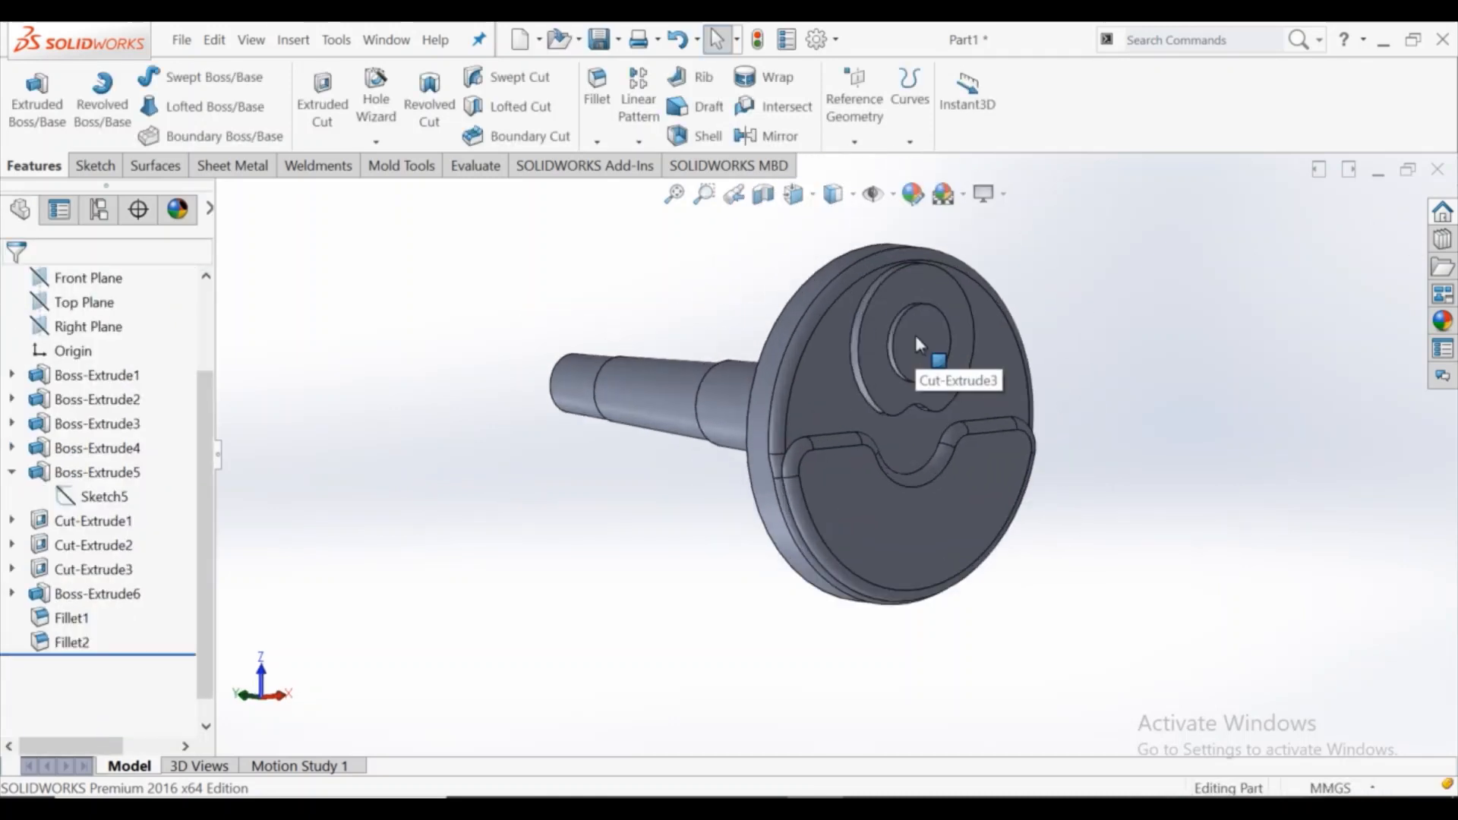
{"action": "left_click", "coordinate": [607, 105]}
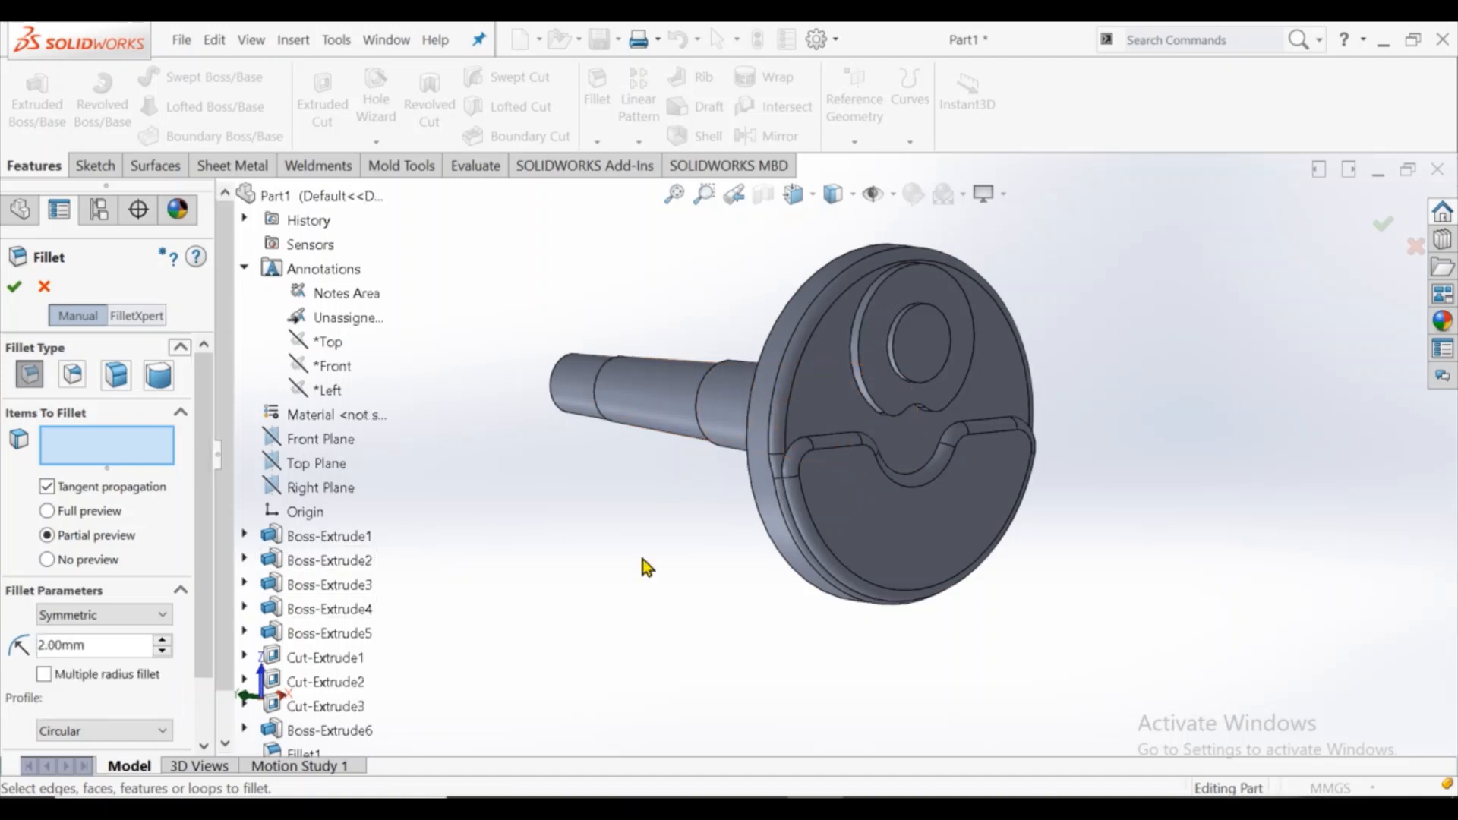
{"action": "left_click", "coordinate": [854, 339]}
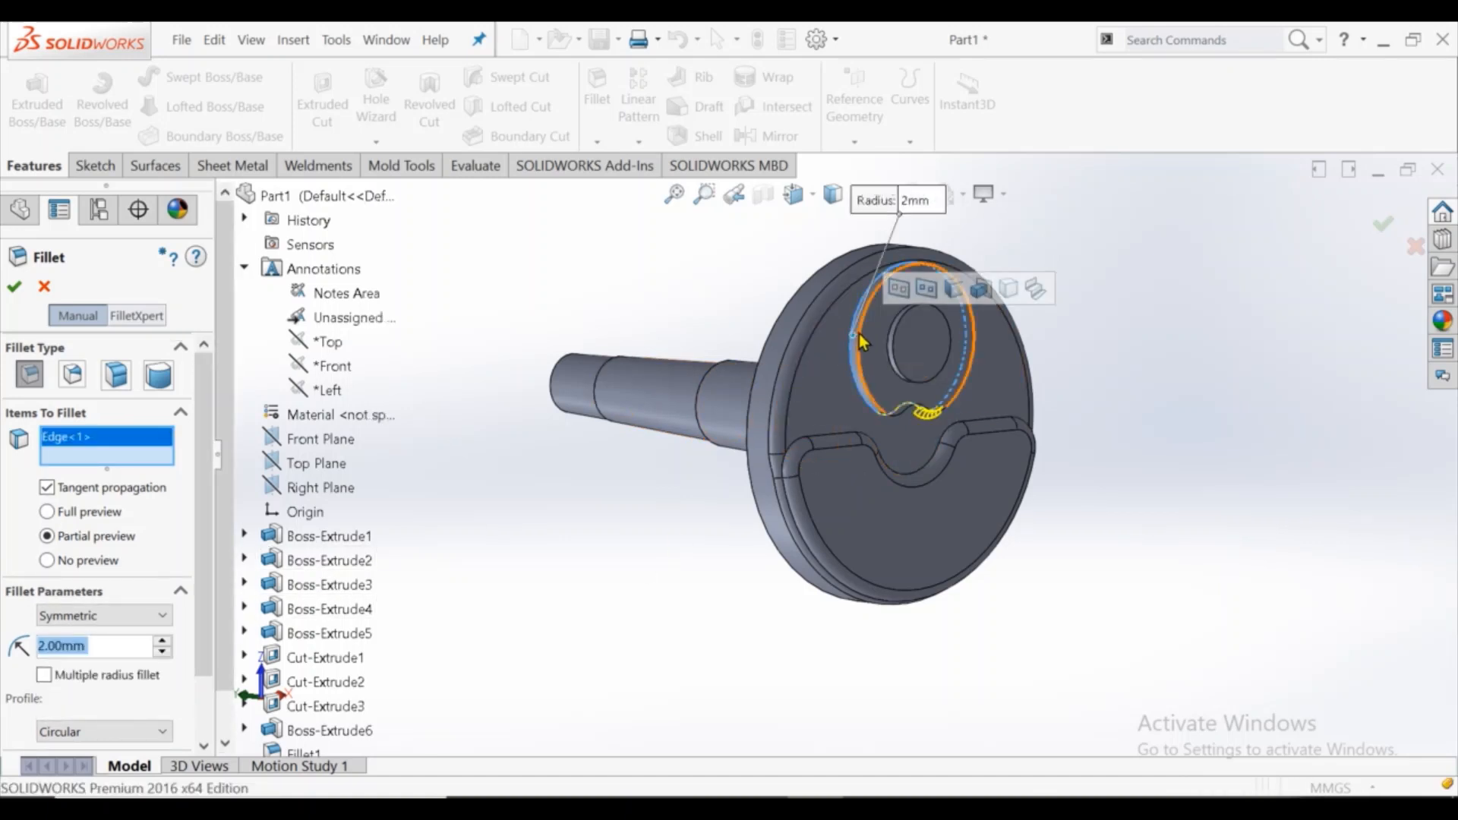
{"action": "left_click", "coordinate": [859, 334]}
{"action": "left_click", "coordinate": [14, 287]}
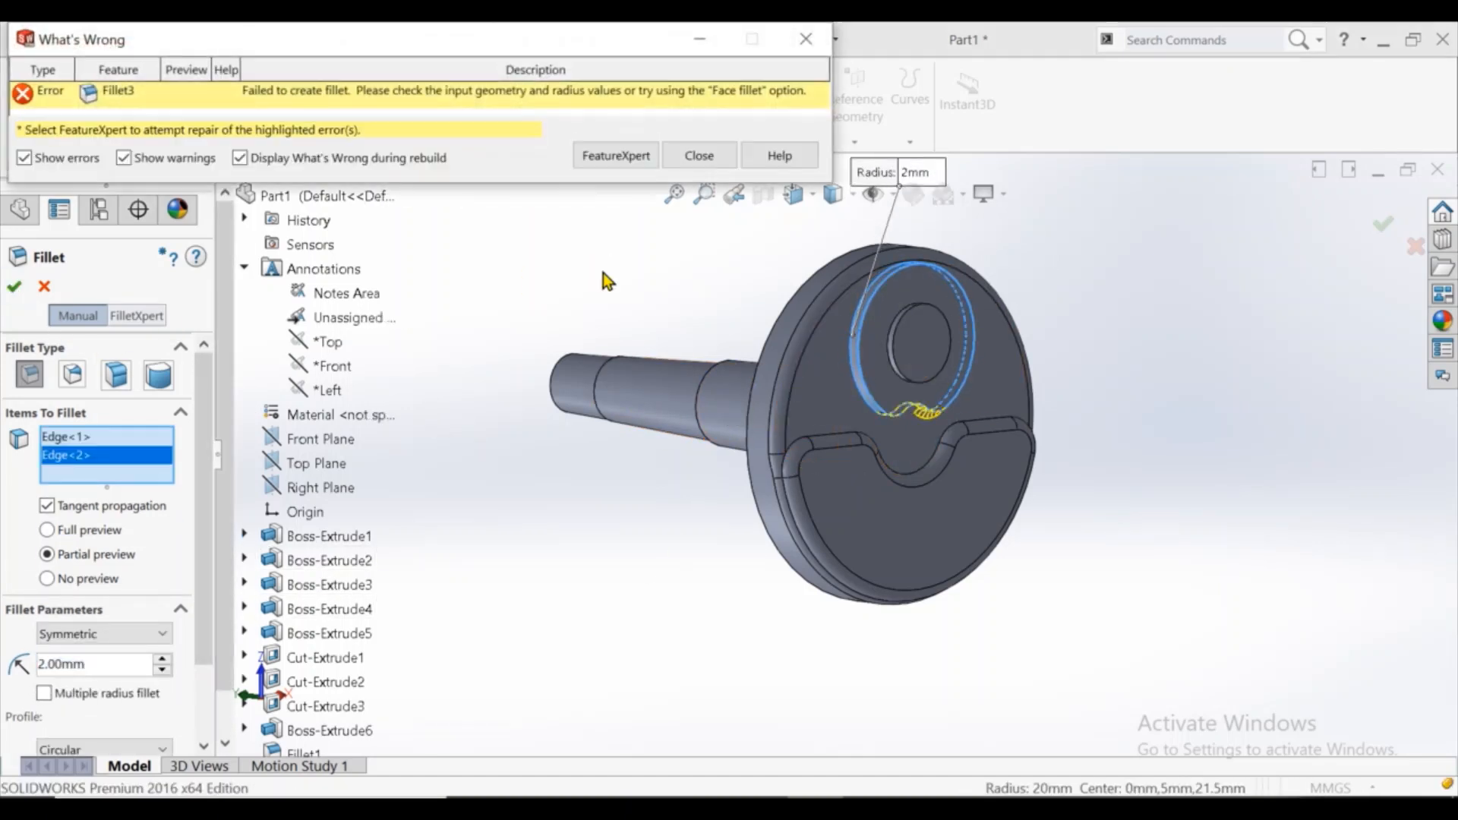
Step: Remove the second edge from the fillet selection and apply the 2 mm fillet to the oval's base edge only
{"action": "left_click", "coordinate": [678, 157]}
{"action": "right_click", "coordinate": [167, 456]}
{"action": "left_click", "coordinate": [199, 495]}
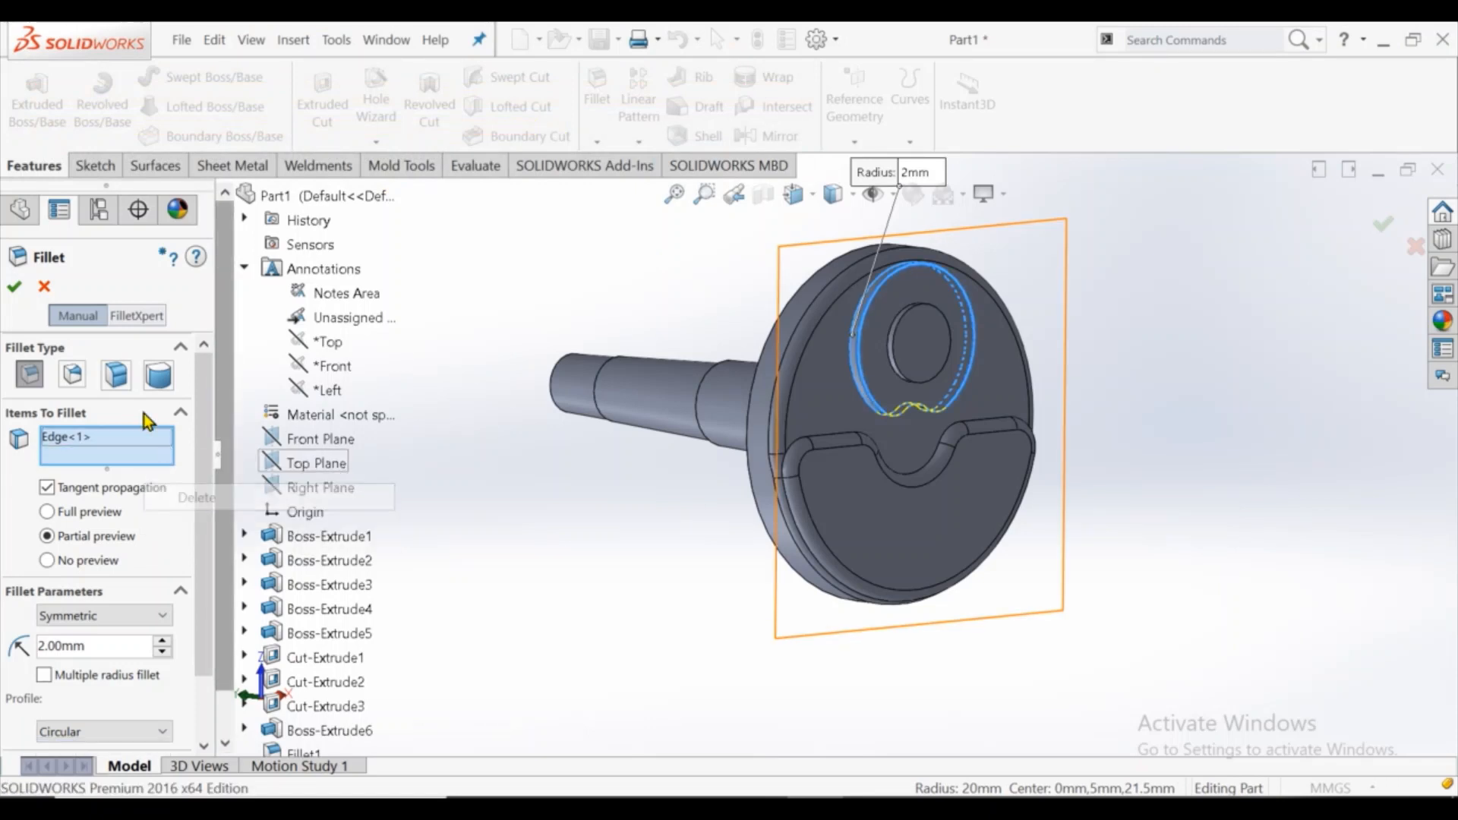
{"action": "left_click", "coordinate": [17, 287]}
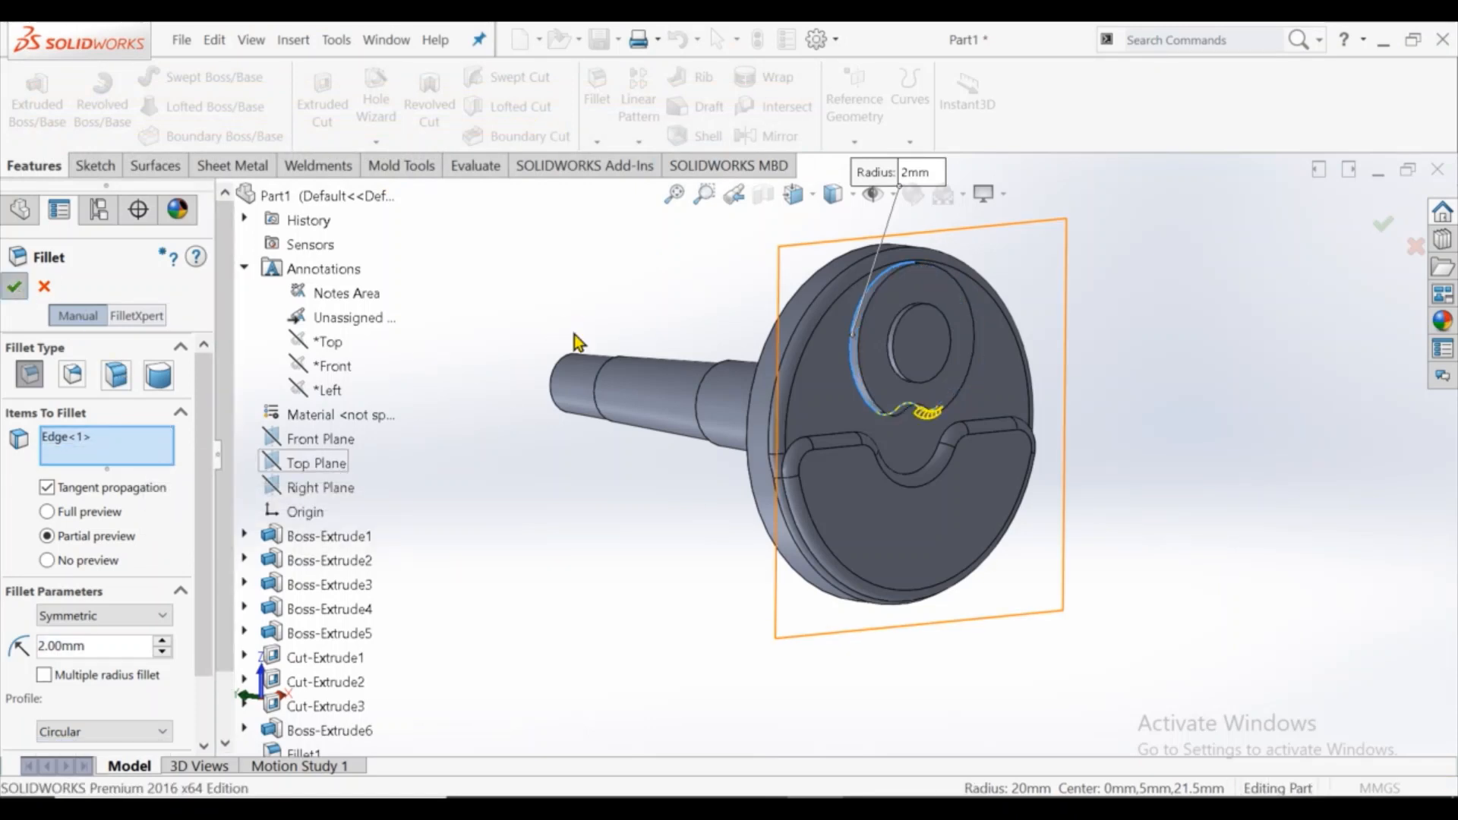
Step: Delete the fillet feature just added to the oval's base edge
{"action": "scroll", "coordinate": [842, 319], "scroll_direction": "down", "scroll_amount": 3}
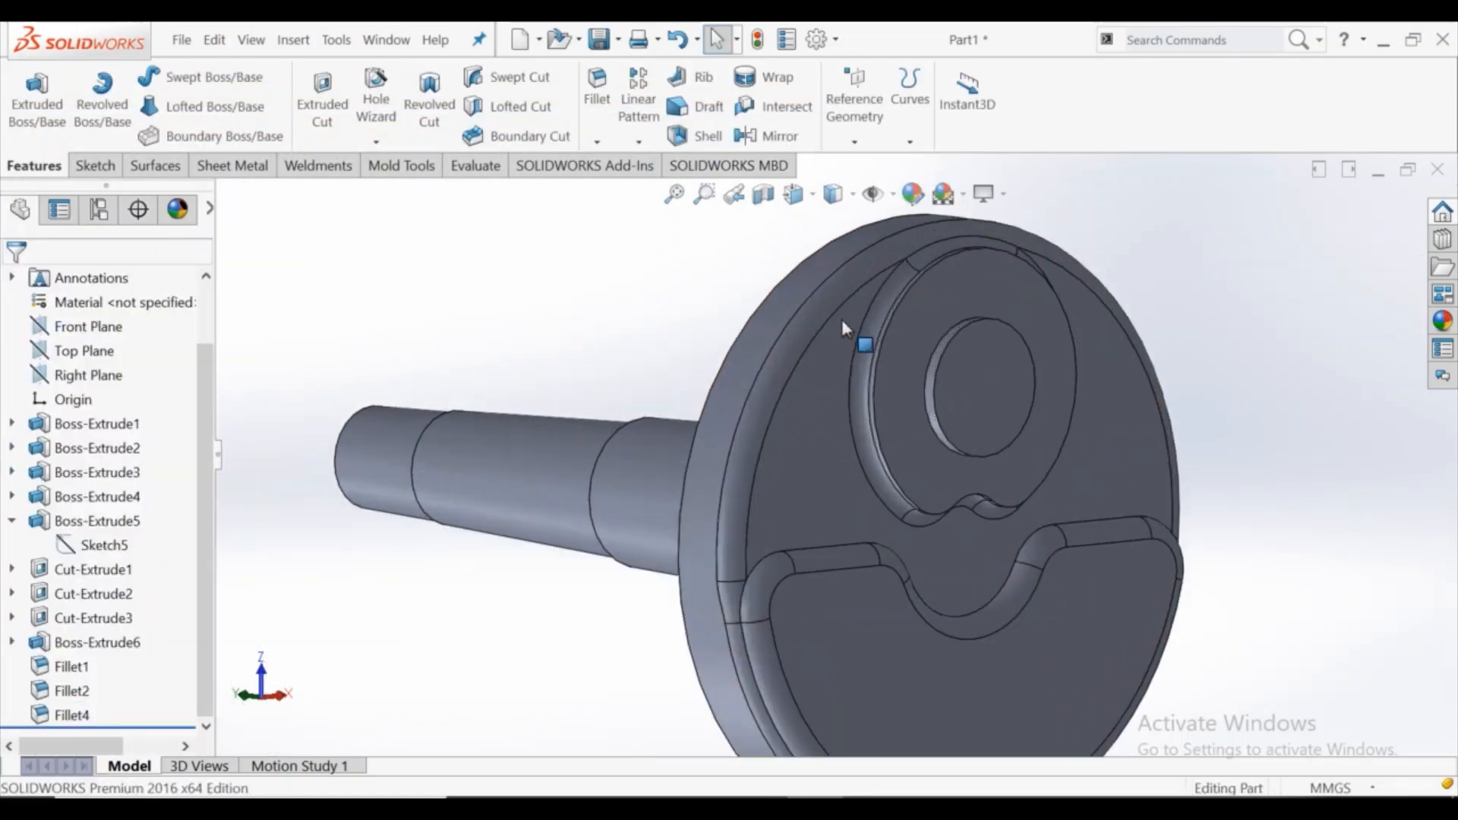
{"action": "scroll", "coordinate": [837, 389], "scroll_direction": "up", "scroll_amount": 3}
{"action": "right_click", "coordinate": [76, 714]}
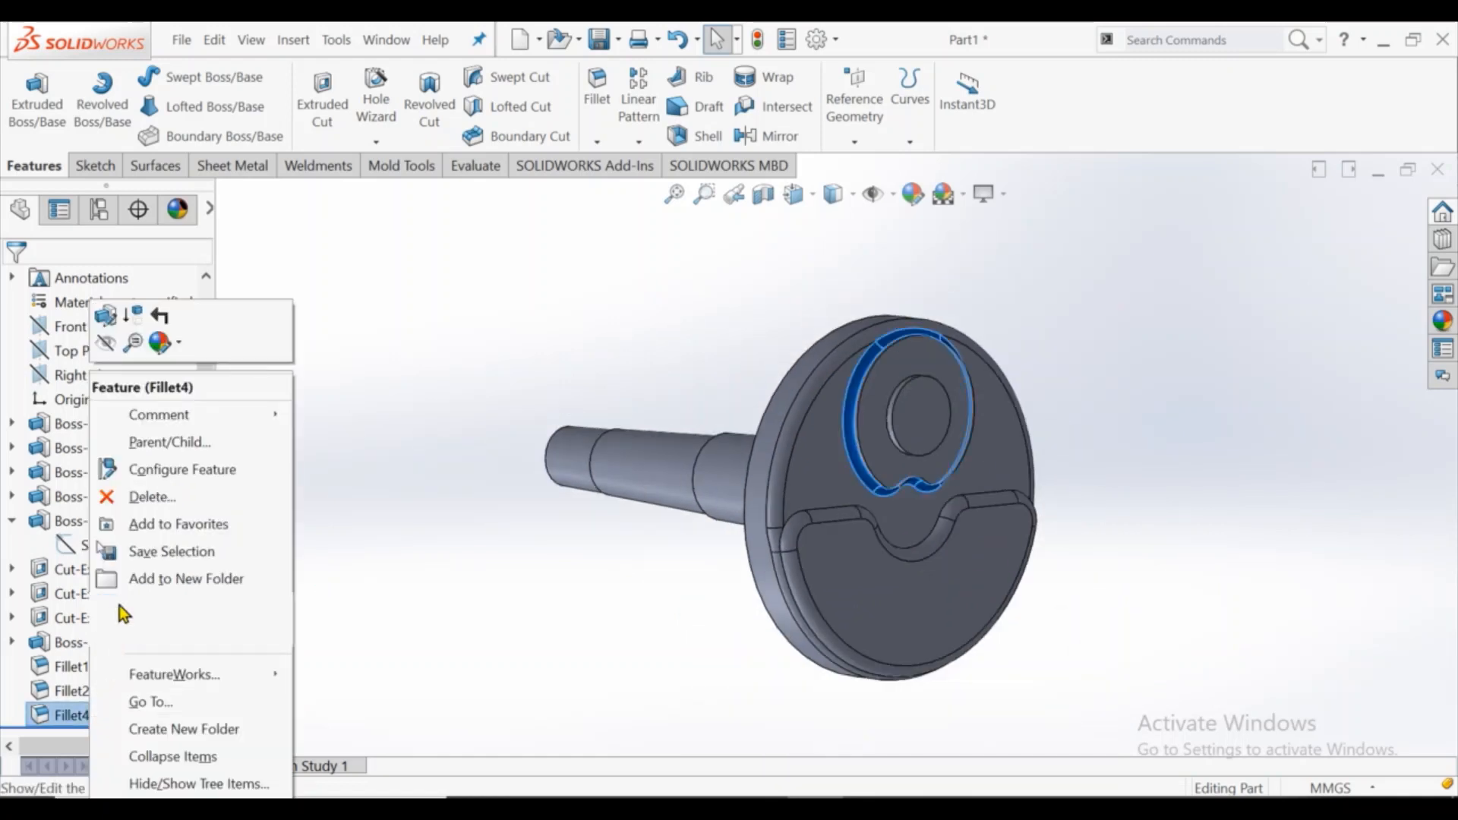
{"action": "left_click", "coordinate": [144, 497]}
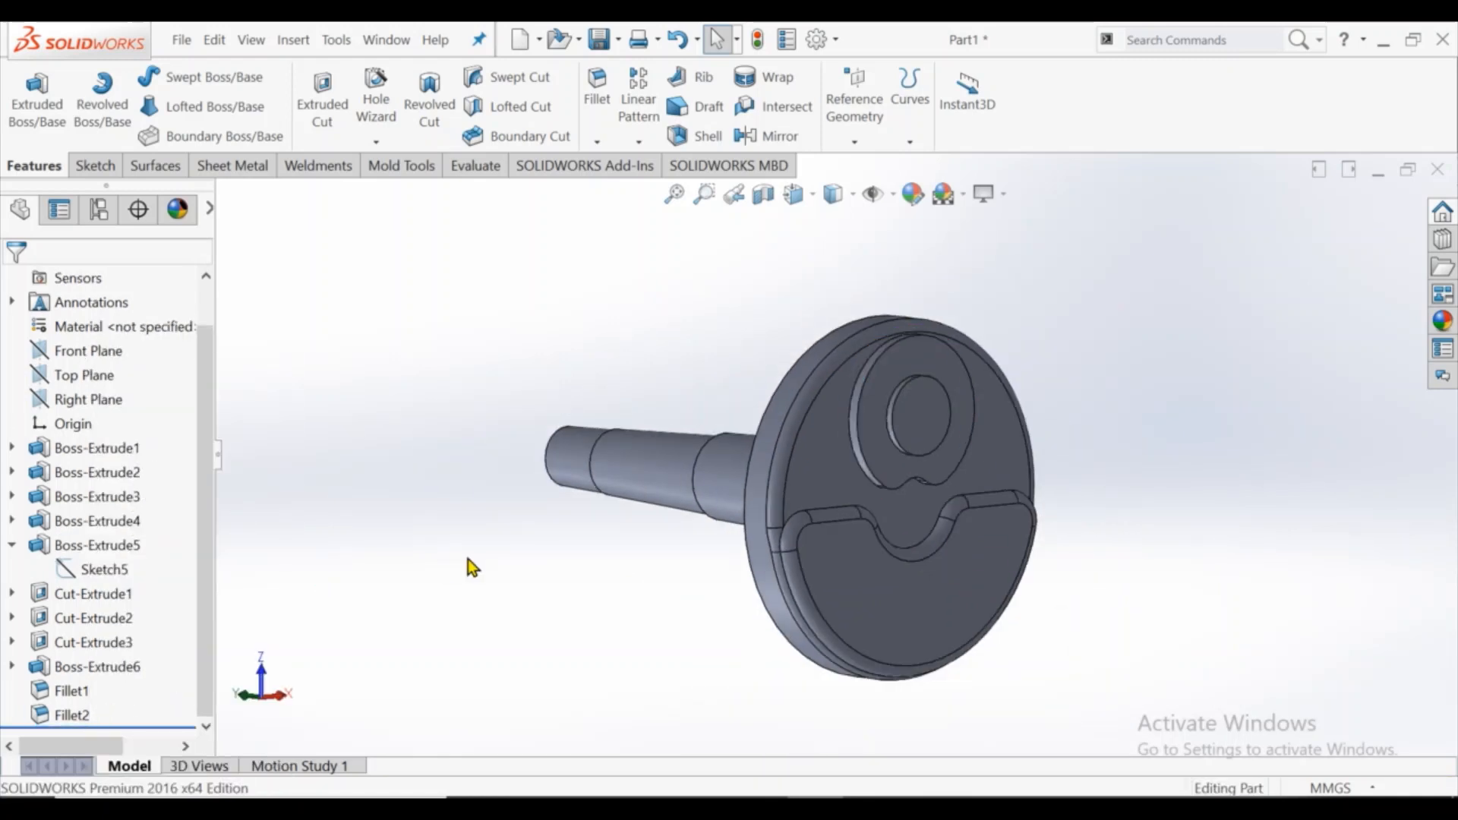
Step: Fillet the oval shape's front outline edge at 2 mm, and its base edge with a separate 2 mm fillet
{"action": "left_click", "coordinate": [868, 370]}
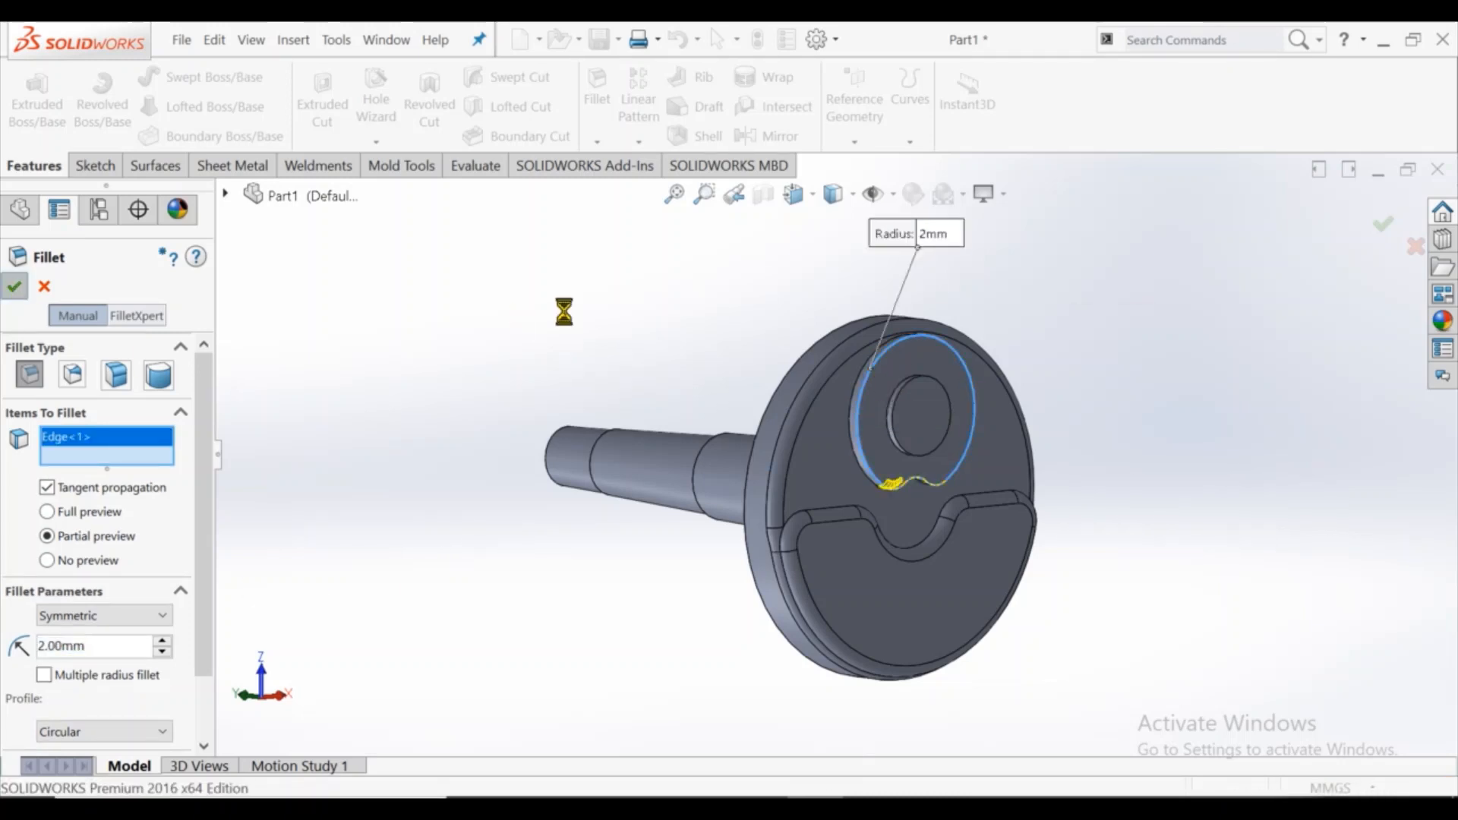
{"action": "key", "text": "Return"}
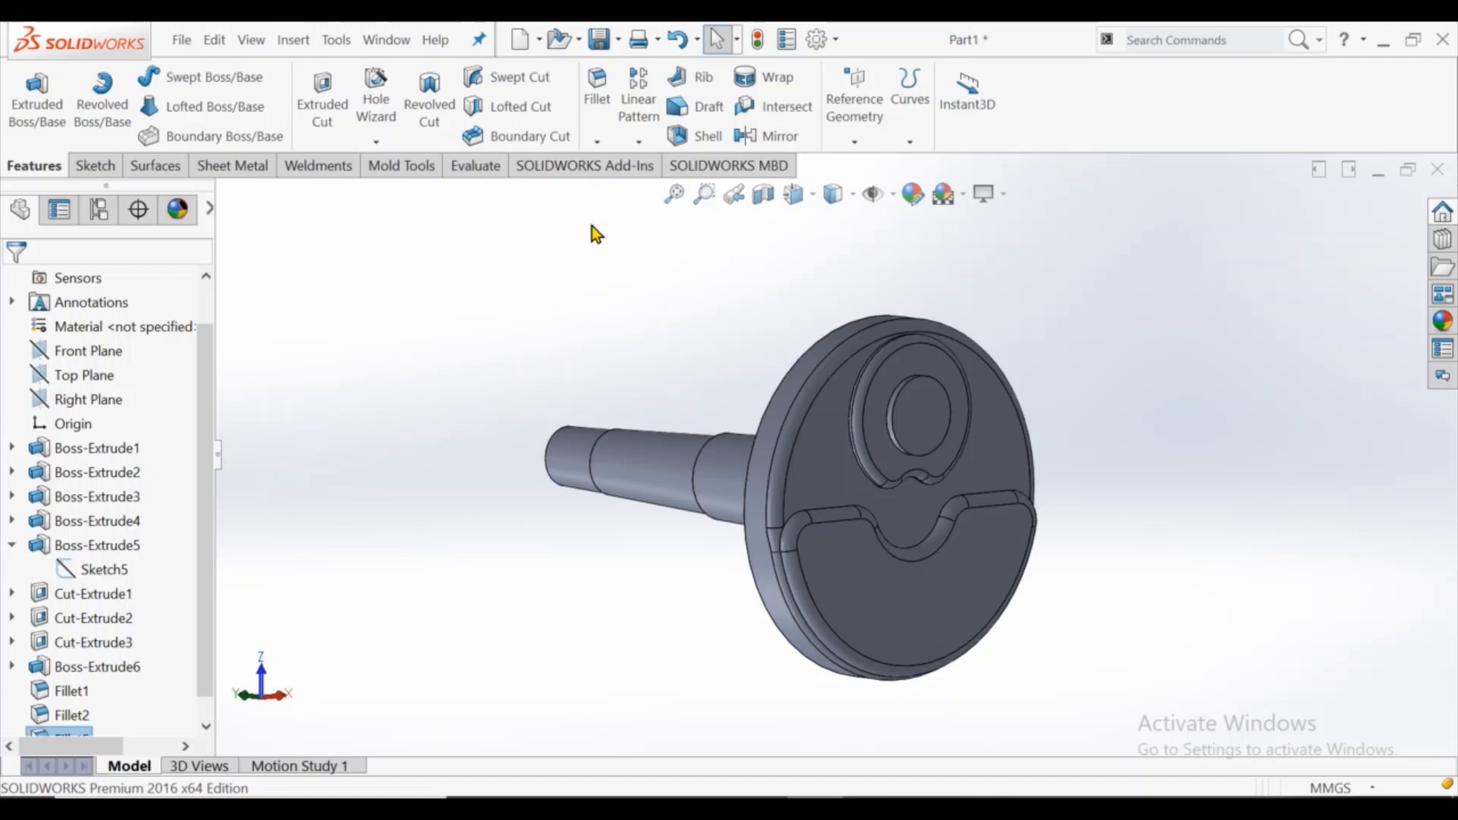
{"action": "left_click", "coordinate": [597, 89]}
{"action": "scroll", "coordinate": [854, 376], "scroll_direction": "down", "scroll_amount": 5}
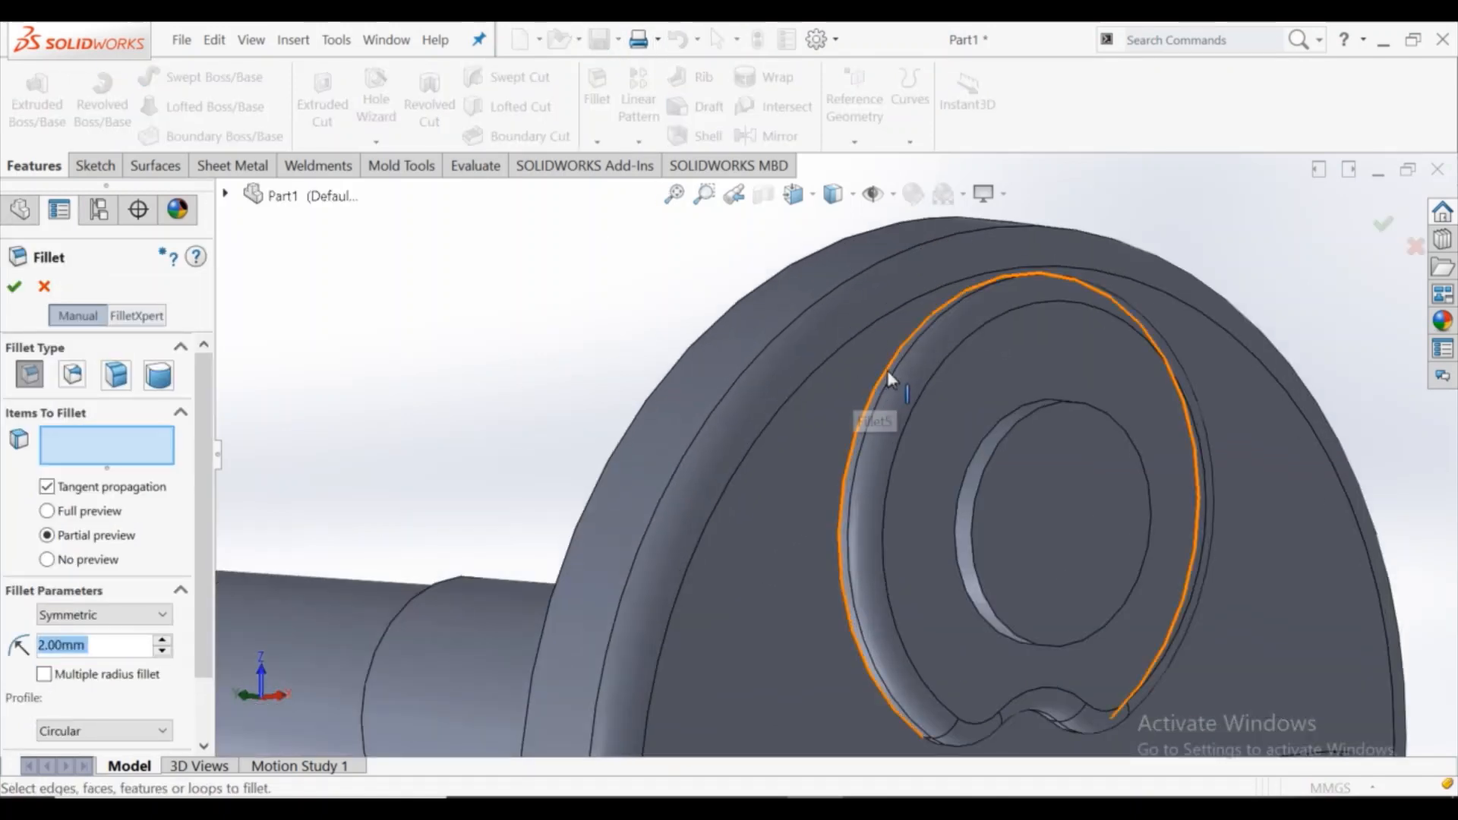
{"action": "left_click", "coordinate": [887, 371]}
{"action": "left_click", "coordinate": [19, 285]}
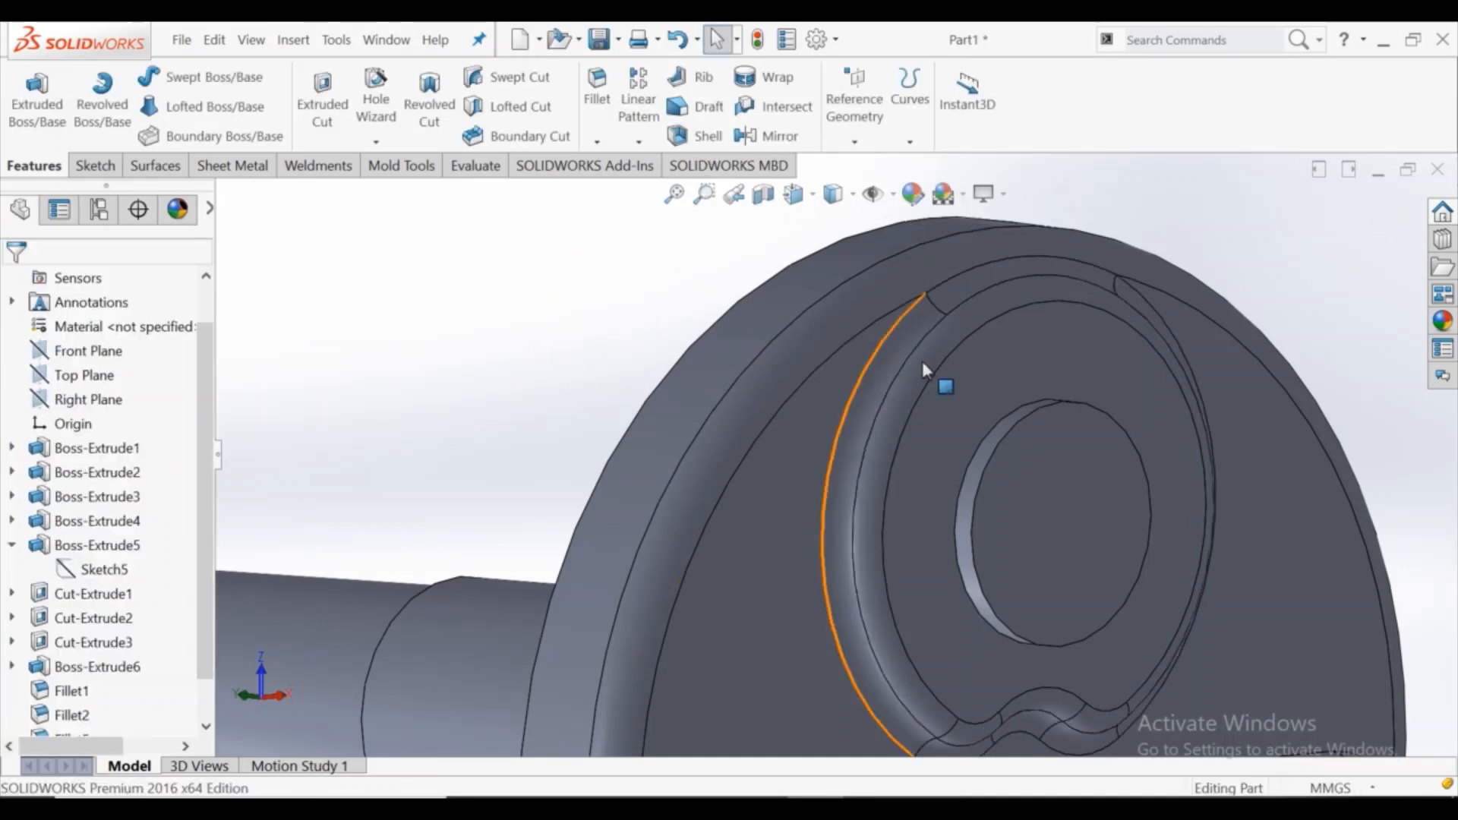
Step: Fillet the base edge of the small circle inside the oval with a 1 mm radius
{"action": "middle_click_drag", "start_coordinate": [922, 361], "coordinate": [851, 410]}
{"action": "scroll", "coordinate": [847, 437], "scroll_direction": "up", "scroll_amount": 4}
{"action": "scroll", "coordinate": [965, 562], "scroll_direction": "down", "scroll_amount": 1}
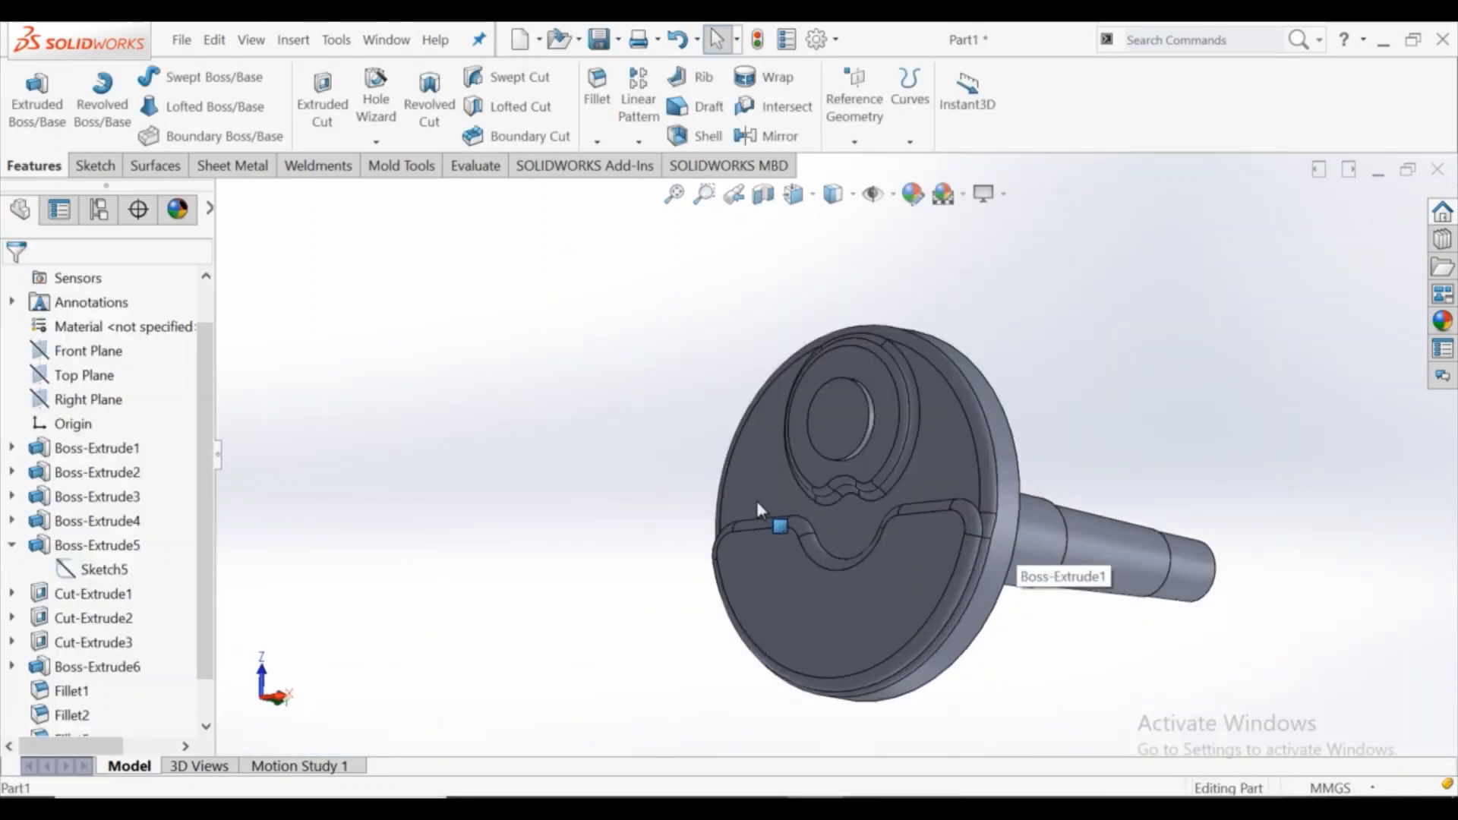
{"action": "left_click", "coordinate": [876, 410]}
{"action": "type", "text": "1"}
{"action": "left_click", "coordinate": [418, 516]}
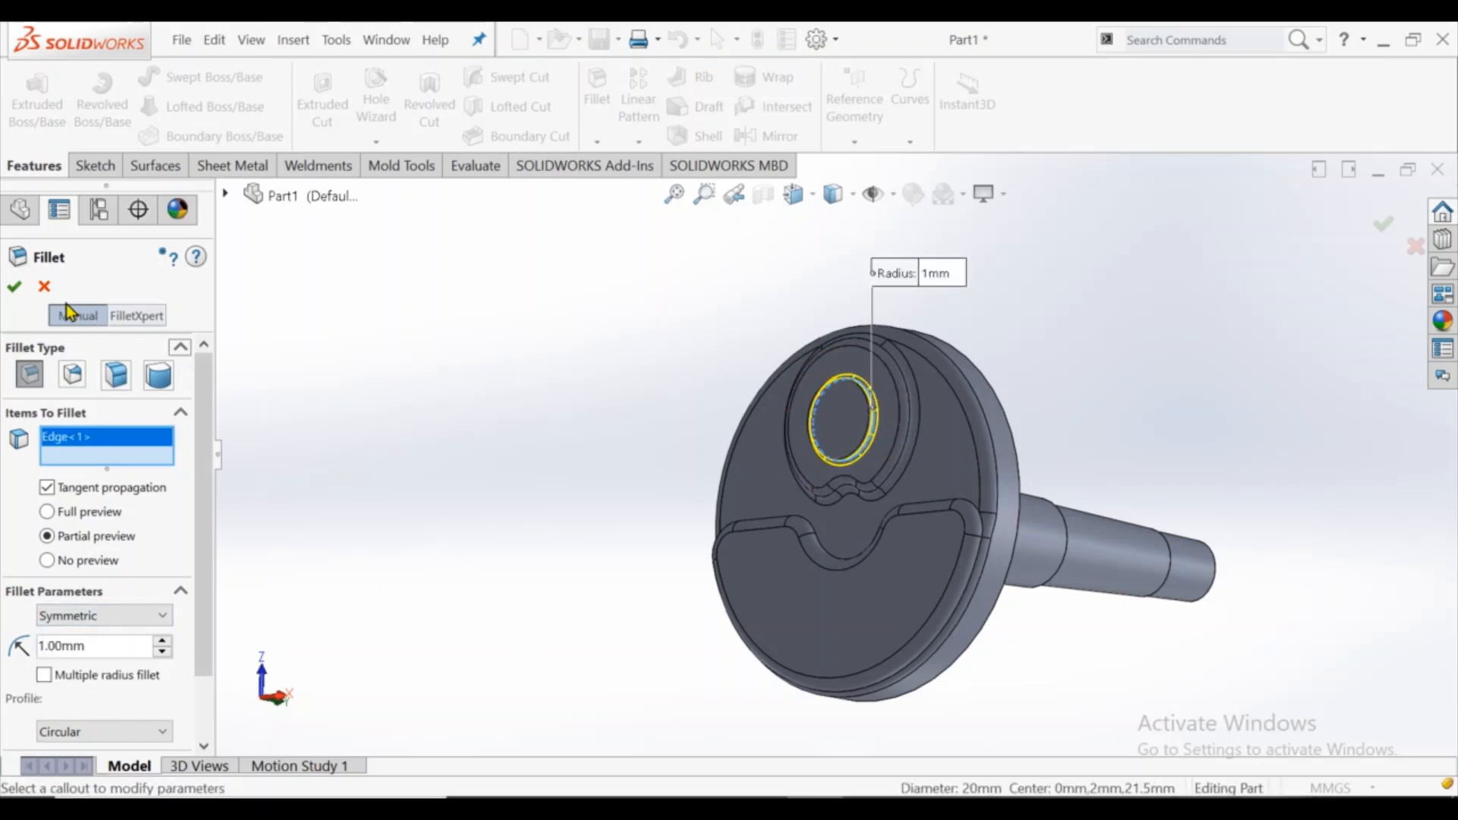
{"action": "left_click", "coordinate": [15, 287]}
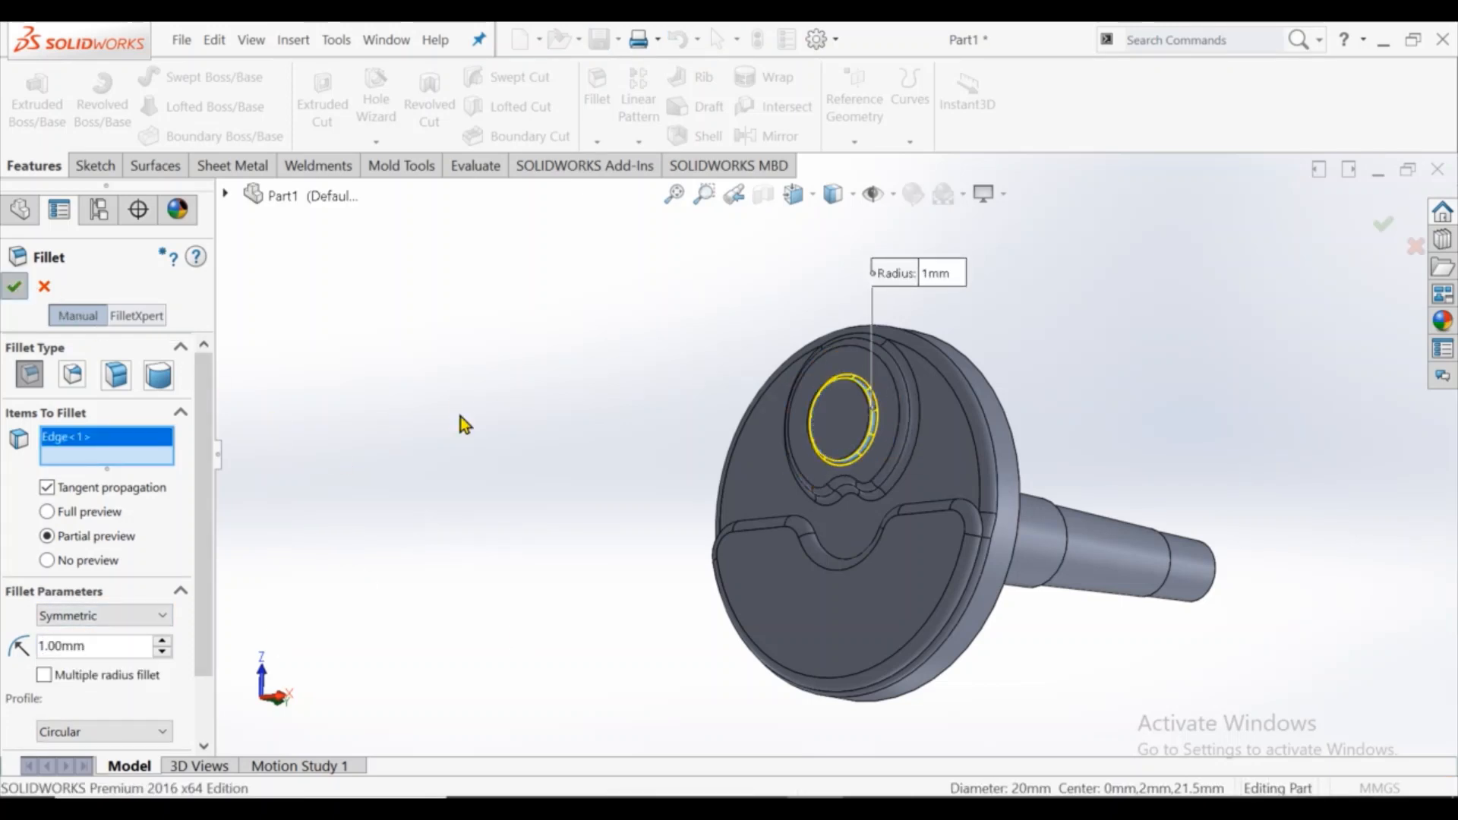
Step: Fillet the inner circular edge of the recess on the disc's back side with a 2 mm radius
{"action": "middle_click_drag", "start_coordinate": [904, 473], "coordinate": [543, 360]}
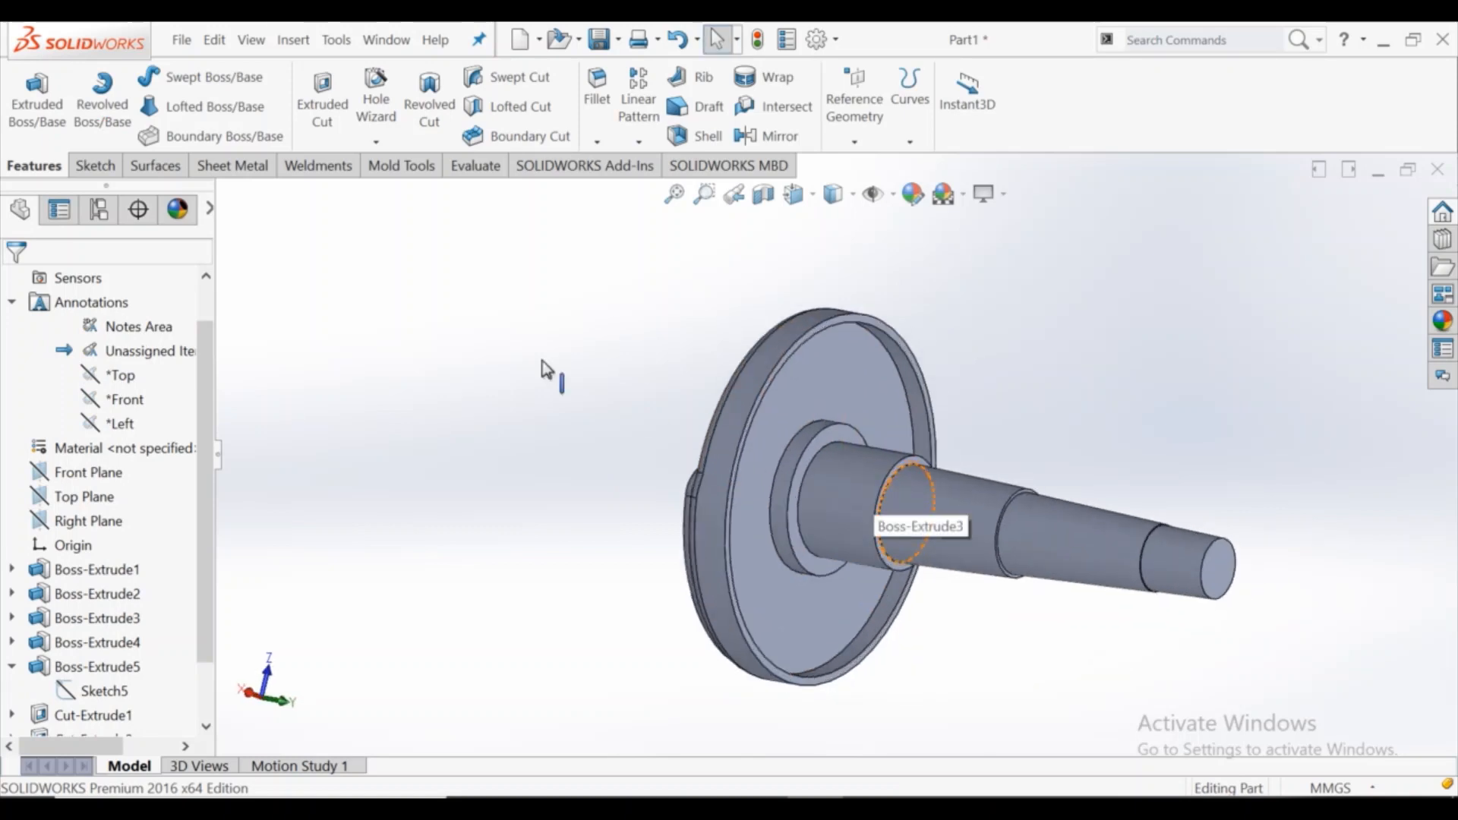
{"action": "left_click", "coordinate": [598, 116]}
{"action": "scroll", "coordinate": [854, 378], "scroll_direction": "up", "scroll_amount": 1}
{"action": "middle_click_drag", "start_coordinate": [854, 378], "coordinate": [777, 349]}
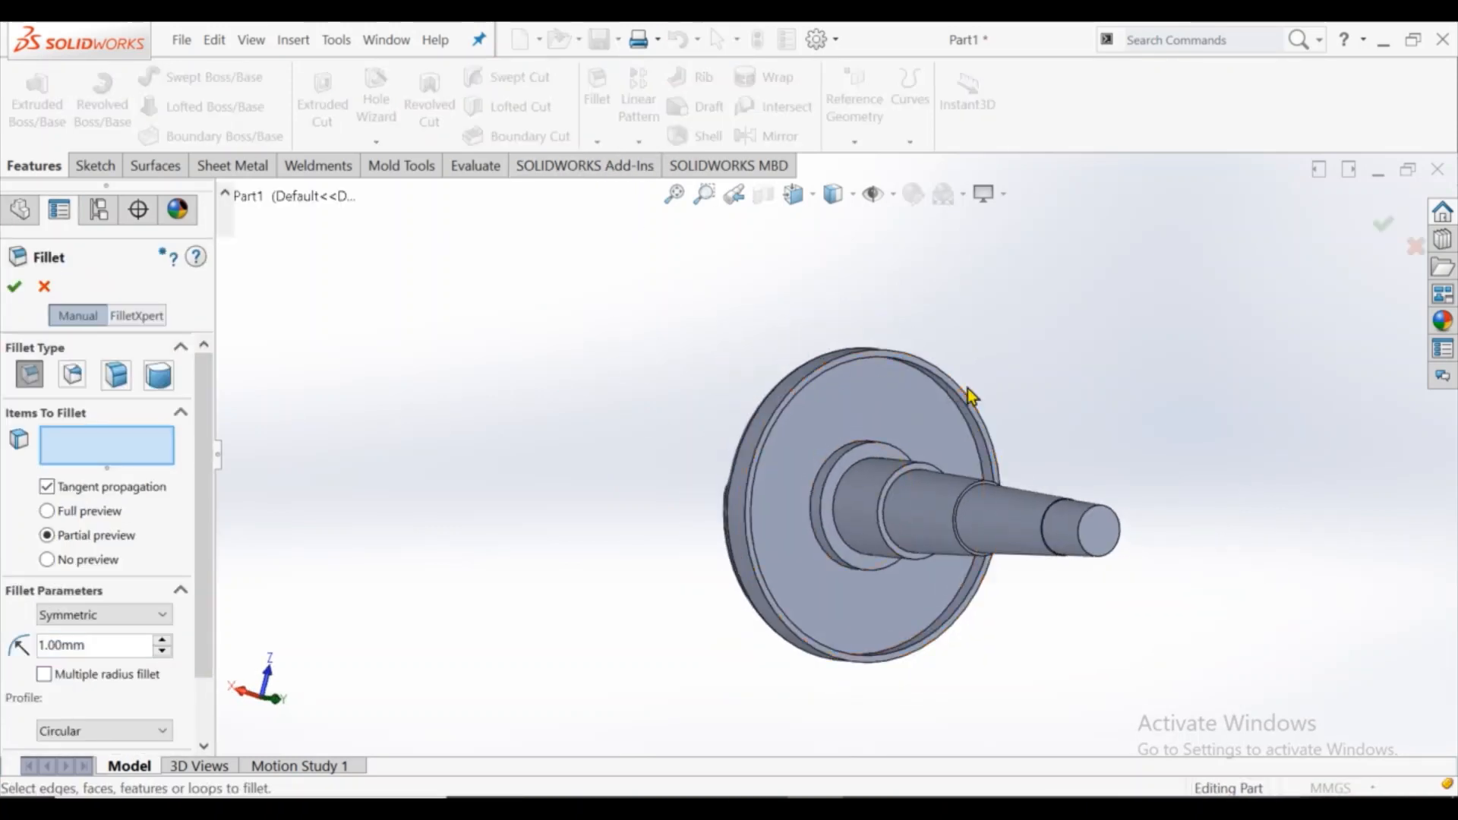
{"action": "left_click", "coordinate": [967, 391]}
{"action": "type", "text": "2"}
{"action": "key", "text": "Return"}
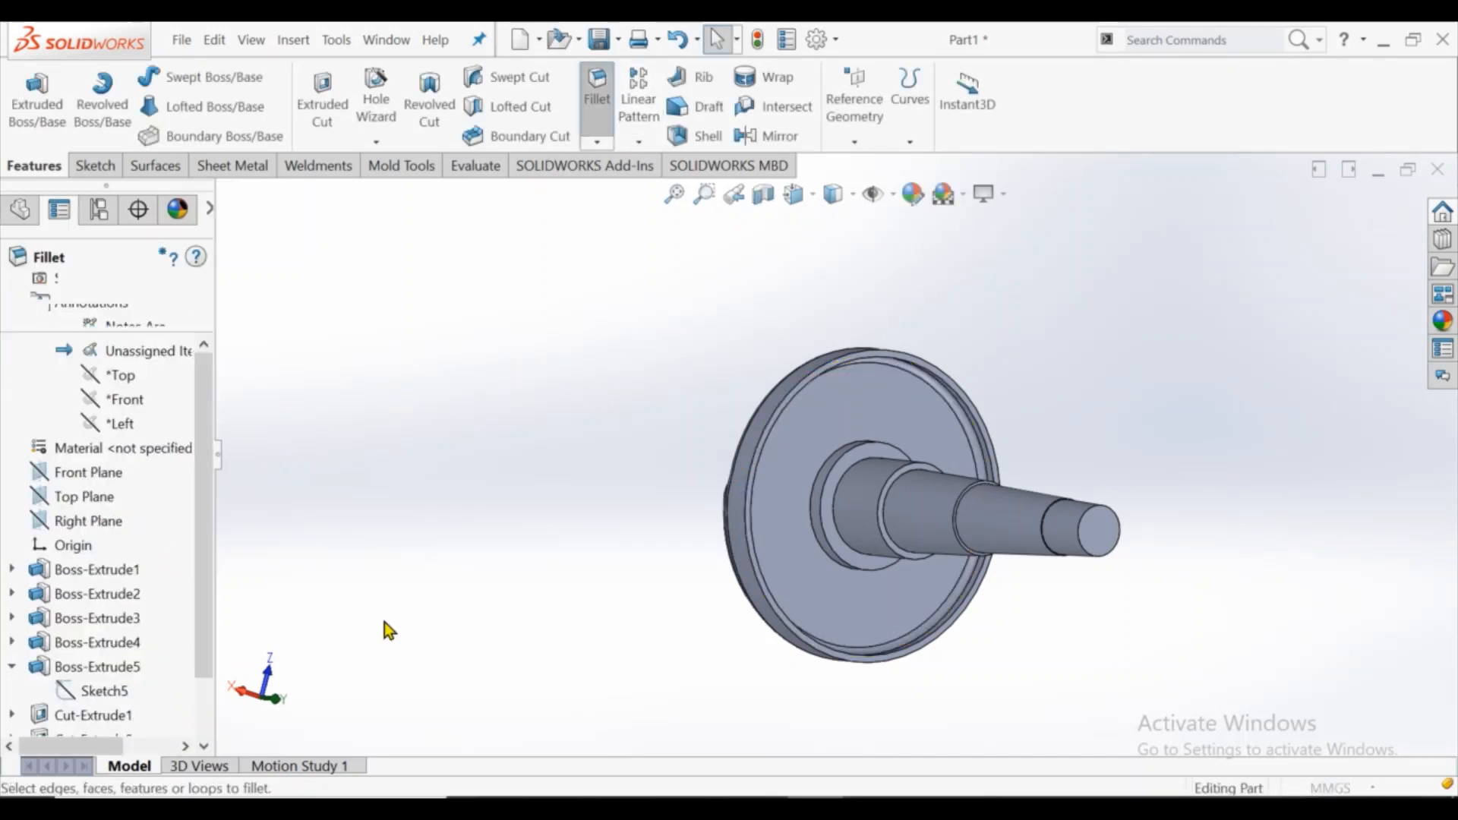
Step: Fillet the edge where the thickest shaft section meets the collar on the disc's back at 4.5 mm
{"action": "left_click", "coordinate": [848, 469]}
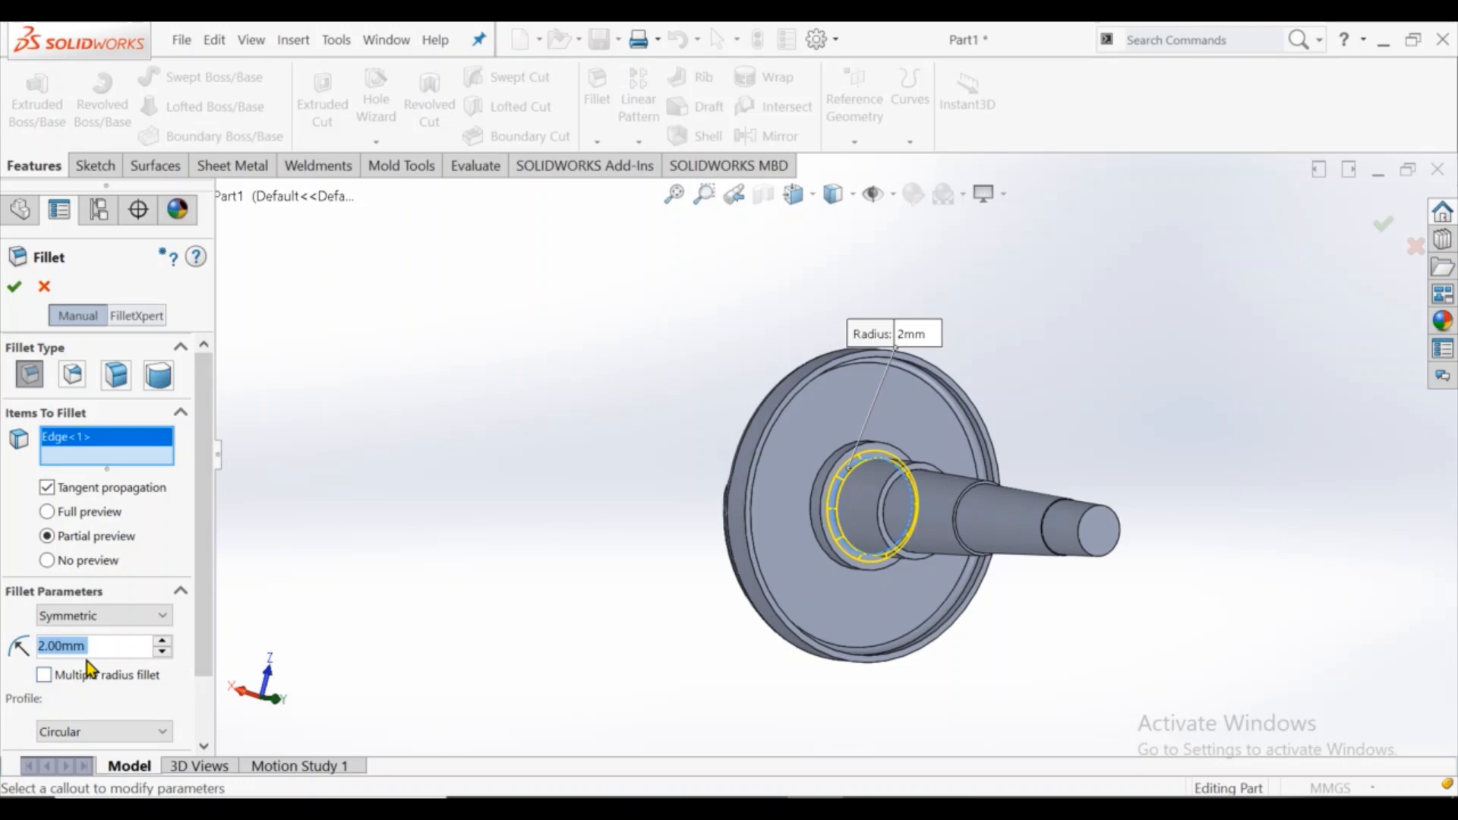
{"action": "type", "text": "4.5"}
{"action": "key", "text": "Return"}
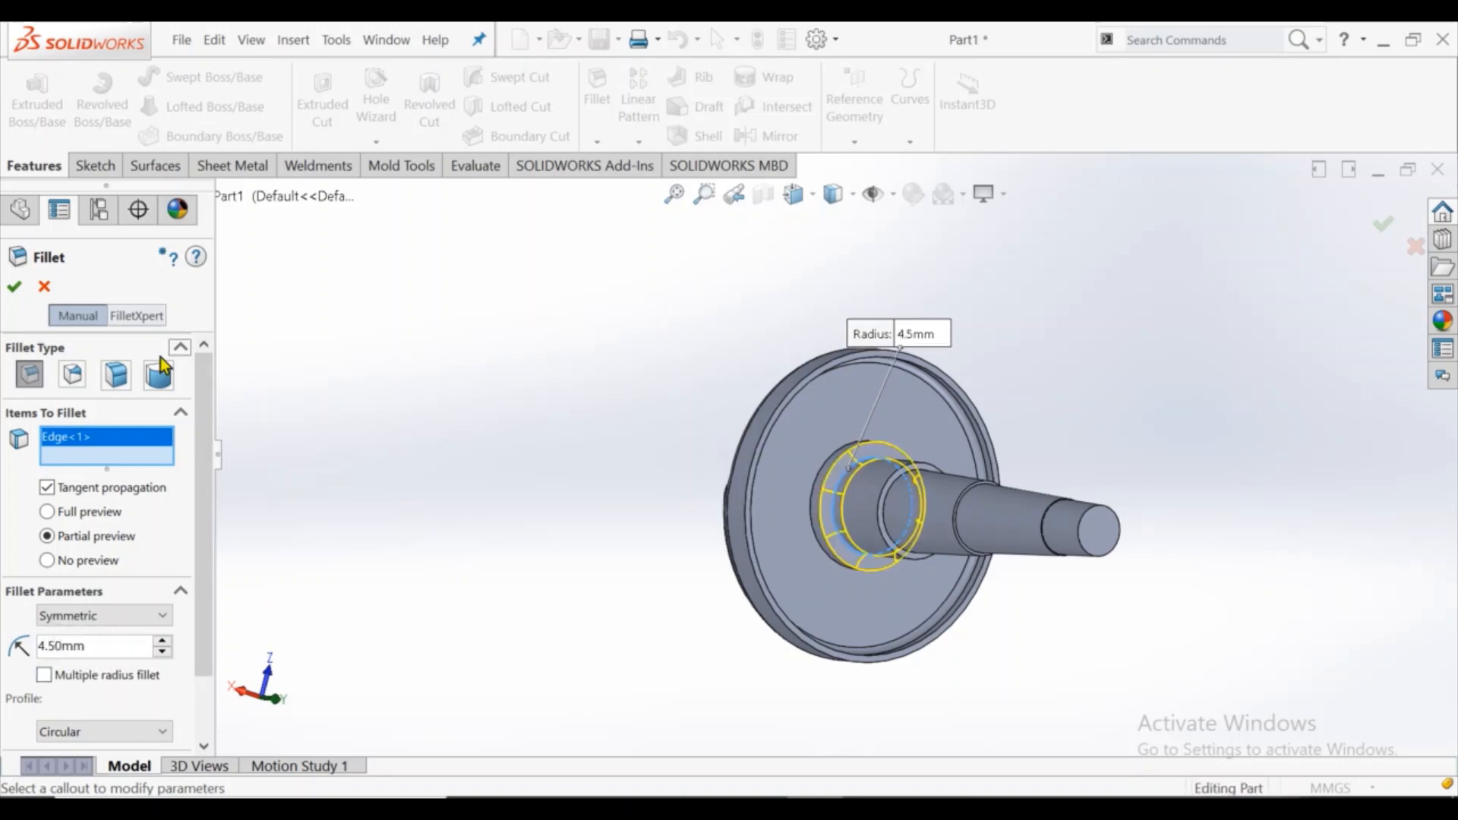
{"action": "left_click", "coordinate": [14, 289]}
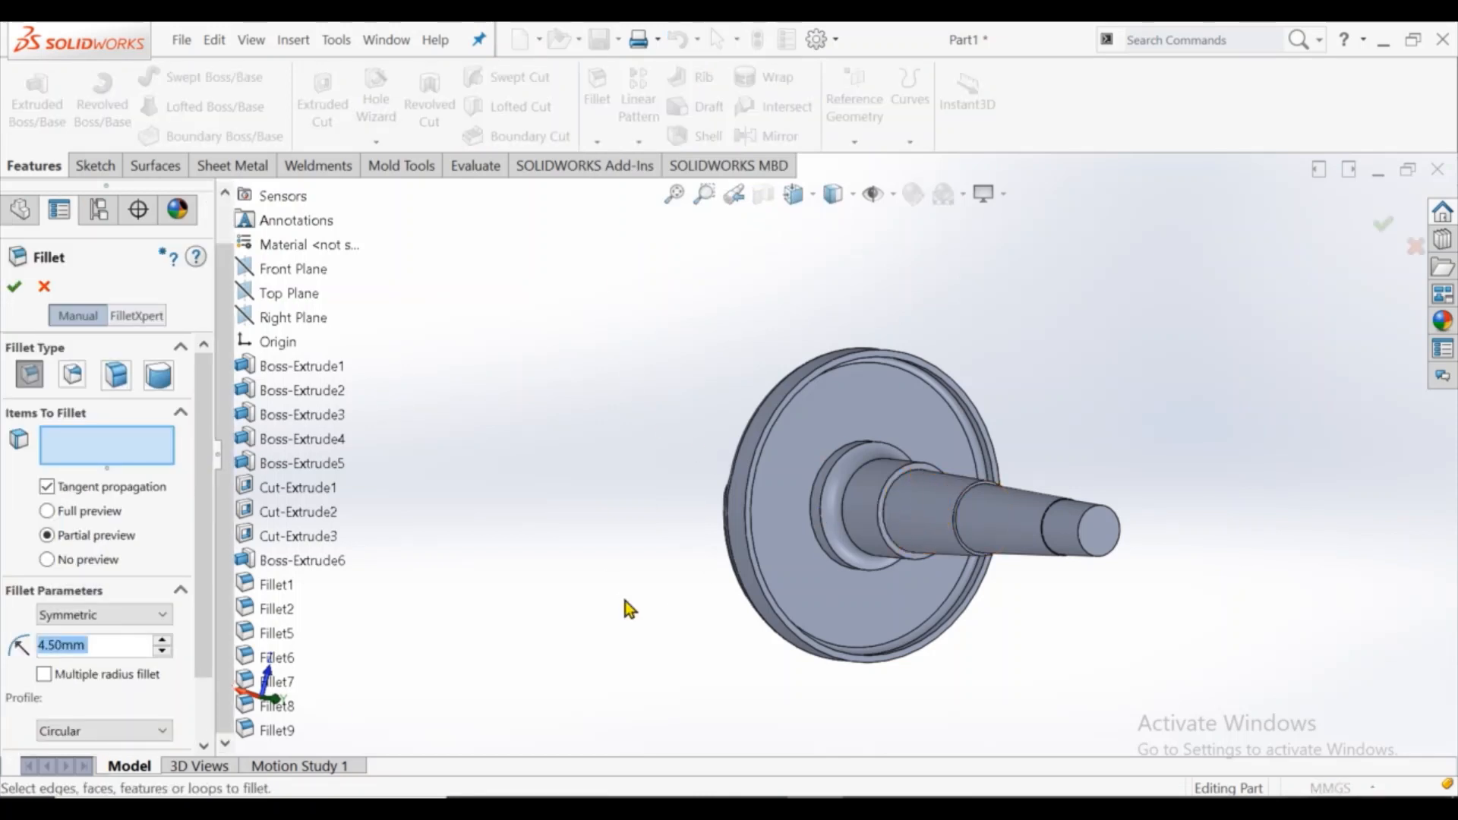
Step: Fillet the base edges of the two middle steps along the shaft with a 2 mm radius
{"action": "left_click", "coordinate": [174, 644]}
{"action": "left_click", "coordinate": [144, 681]}
{"action": "left_click", "coordinate": [905, 473]}
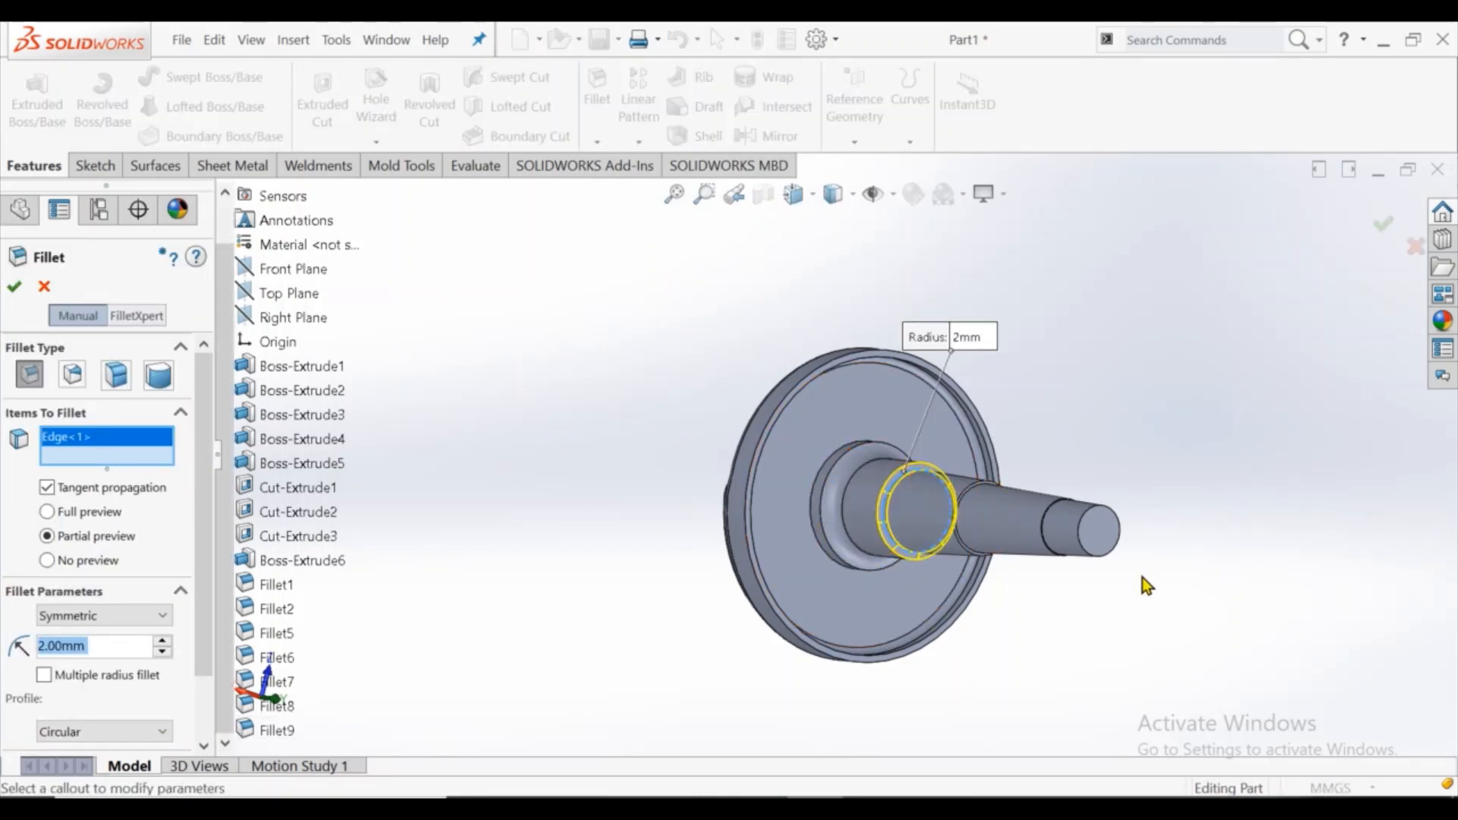
{"action": "scroll", "coordinate": [942, 477], "scroll_direction": "down", "scroll_amount": 6}
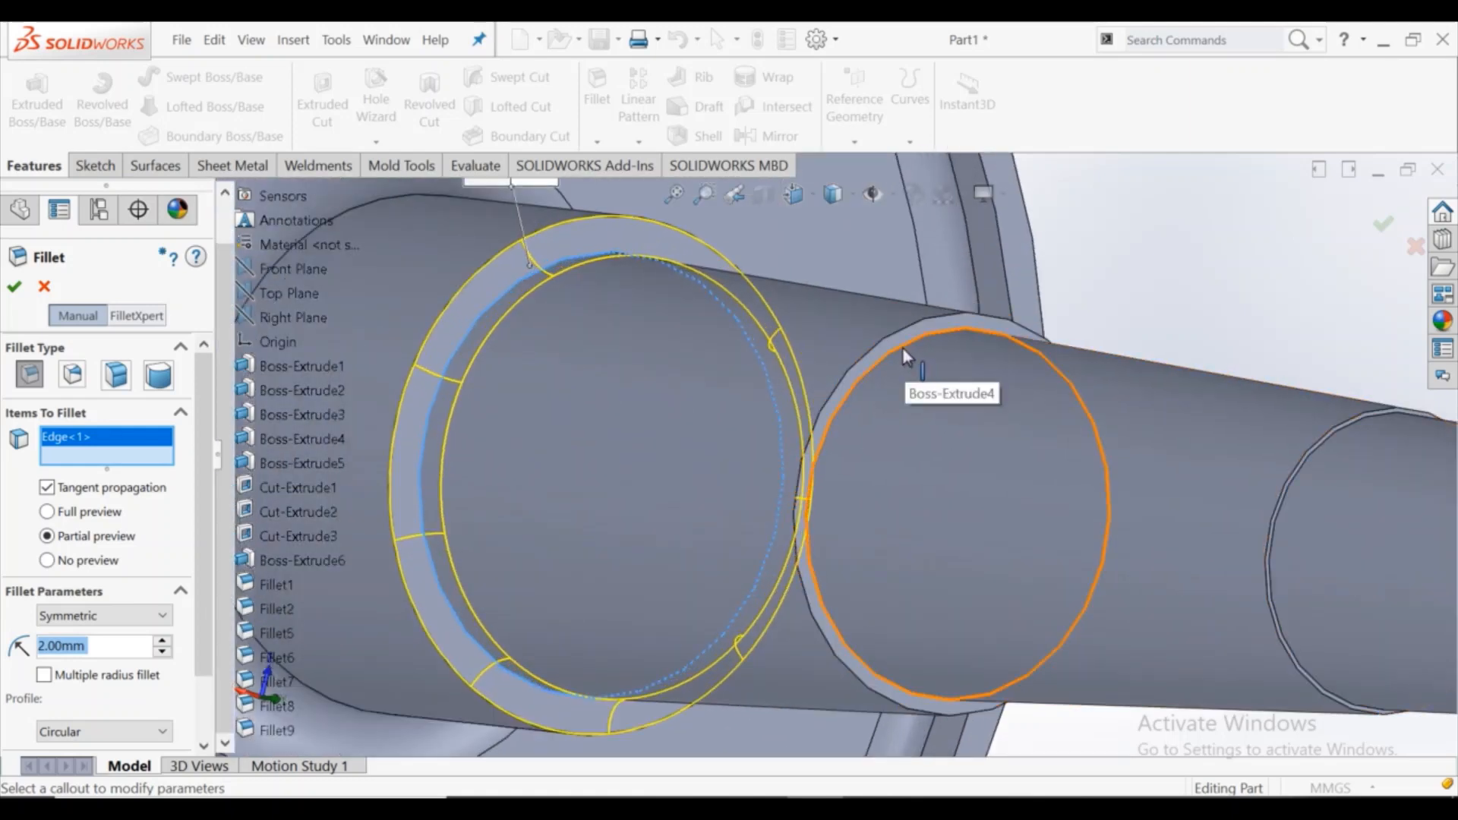
{"action": "left_click", "coordinate": [903, 349]}
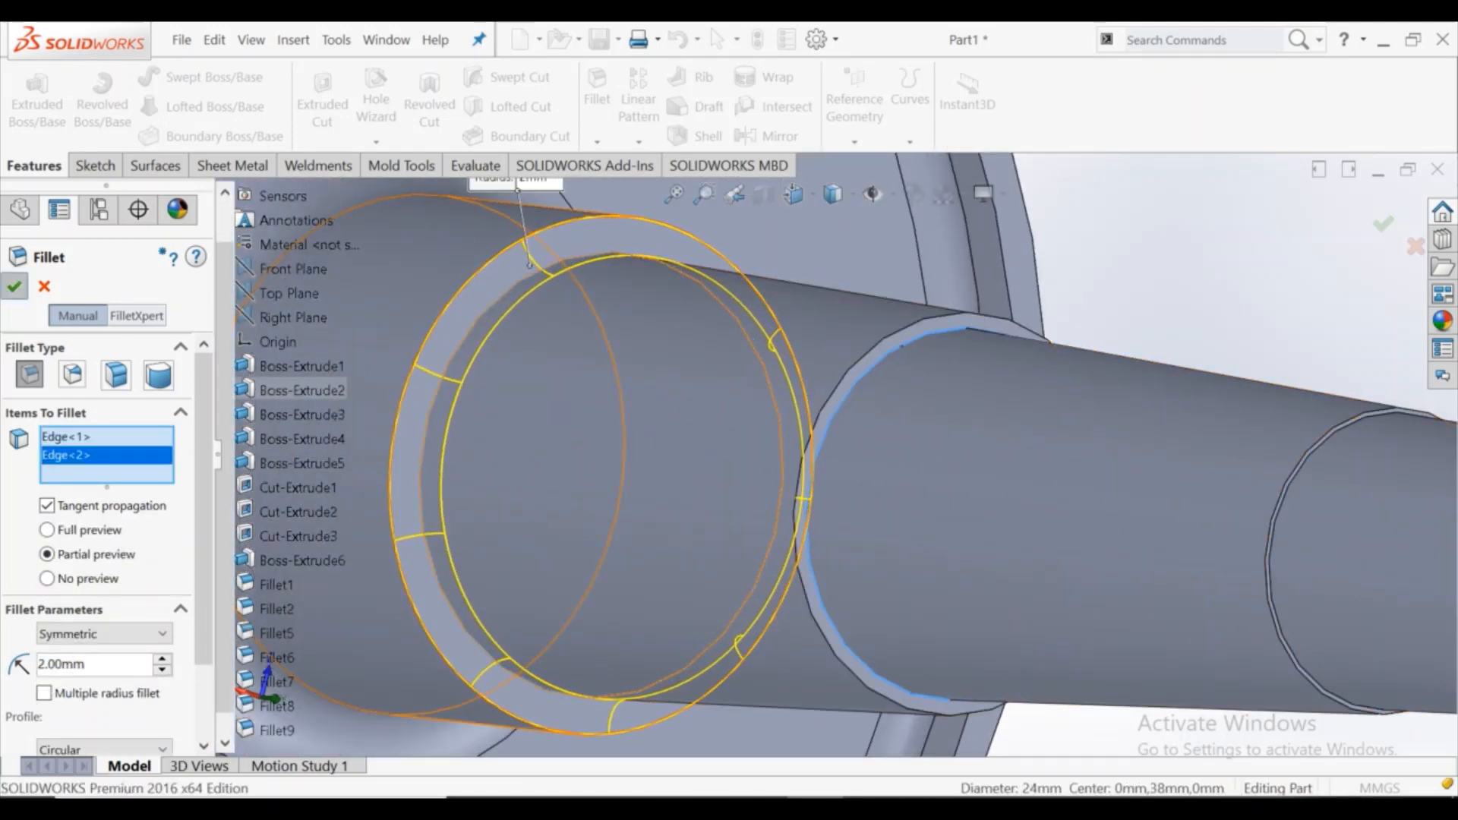
{"action": "key", "text": "Return"}
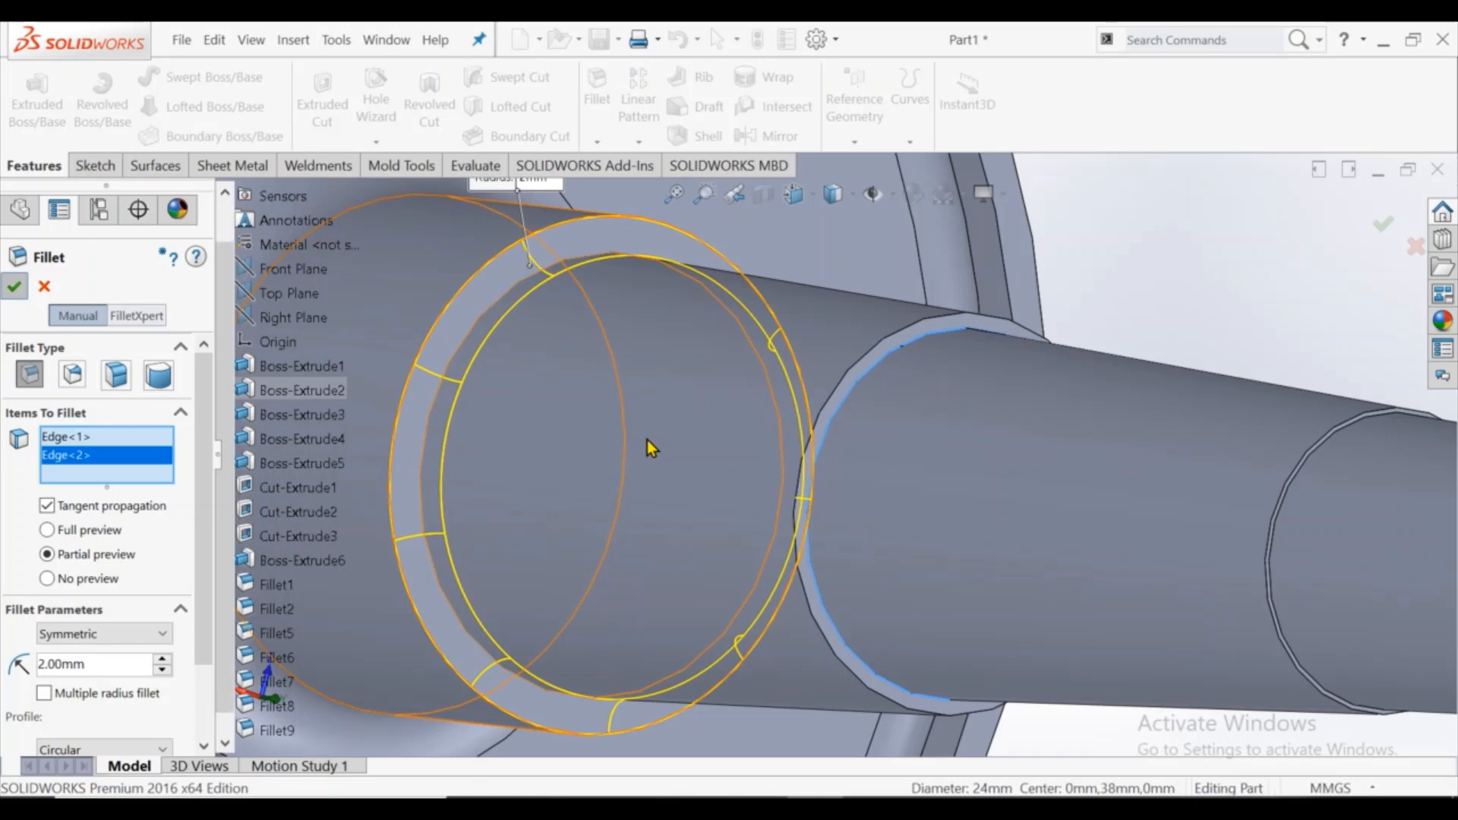
{"action": "scroll", "coordinate": [647, 440], "scroll_direction": "up", "scroll_amount": 6}
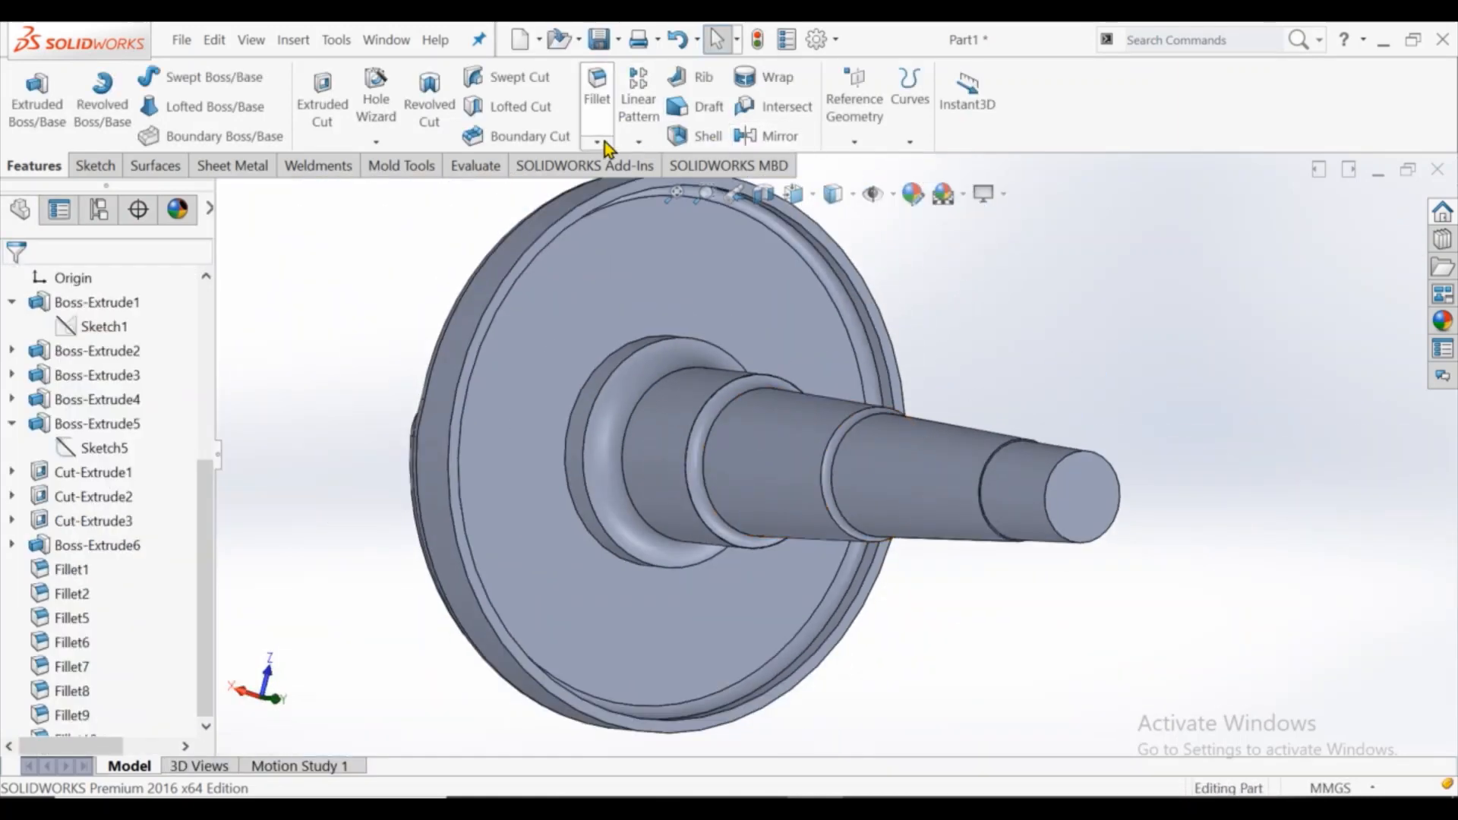
Step: Fillet the small step edge nearest the shaft's free end with a 10 mm radius
{"action": "left_click", "coordinate": [604, 131]}
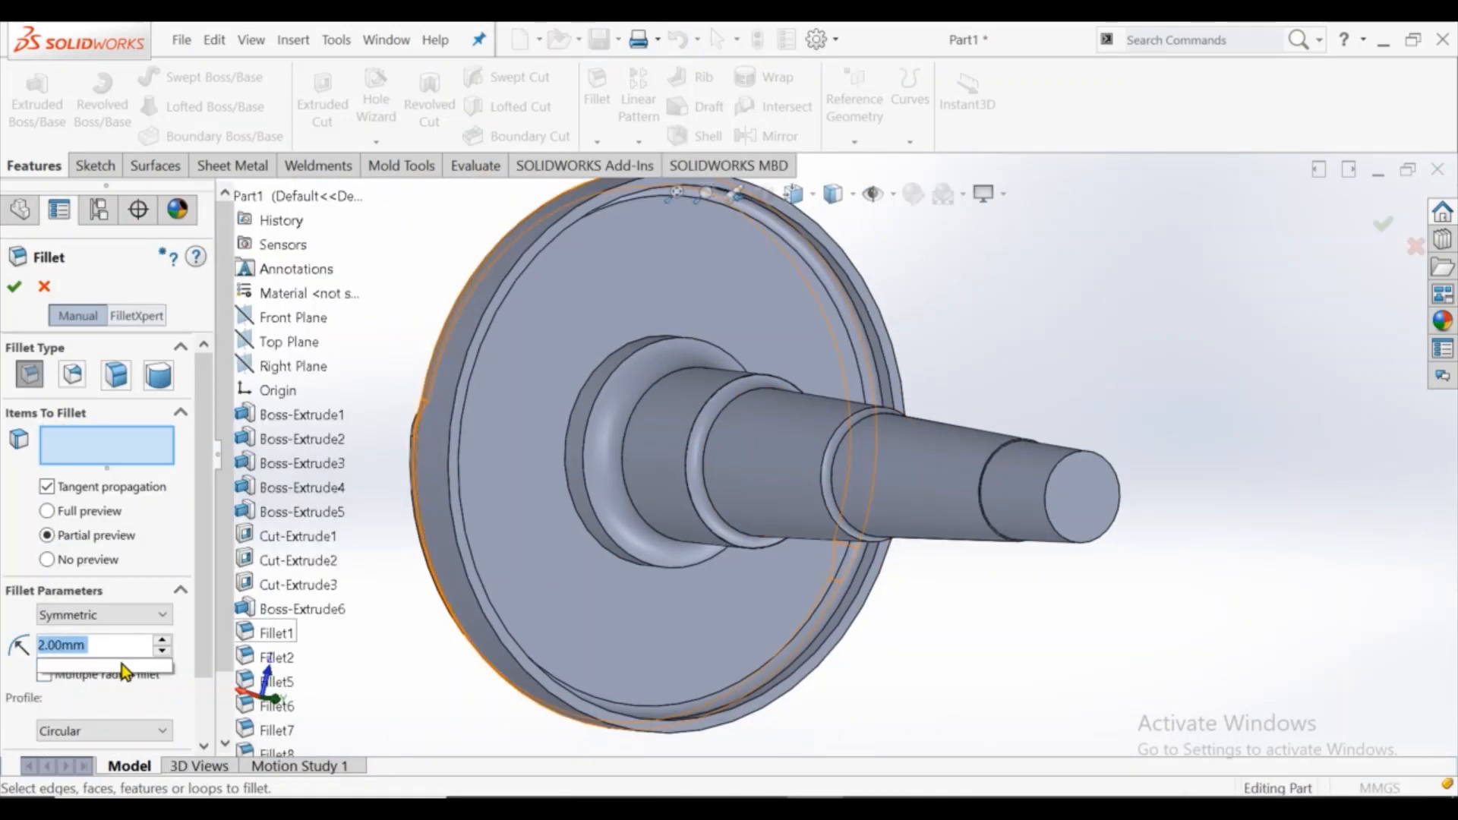
{"action": "type", "text": "10"}
{"action": "scroll", "coordinate": [980, 532], "scroll_direction": "down", "scroll_amount": 10}
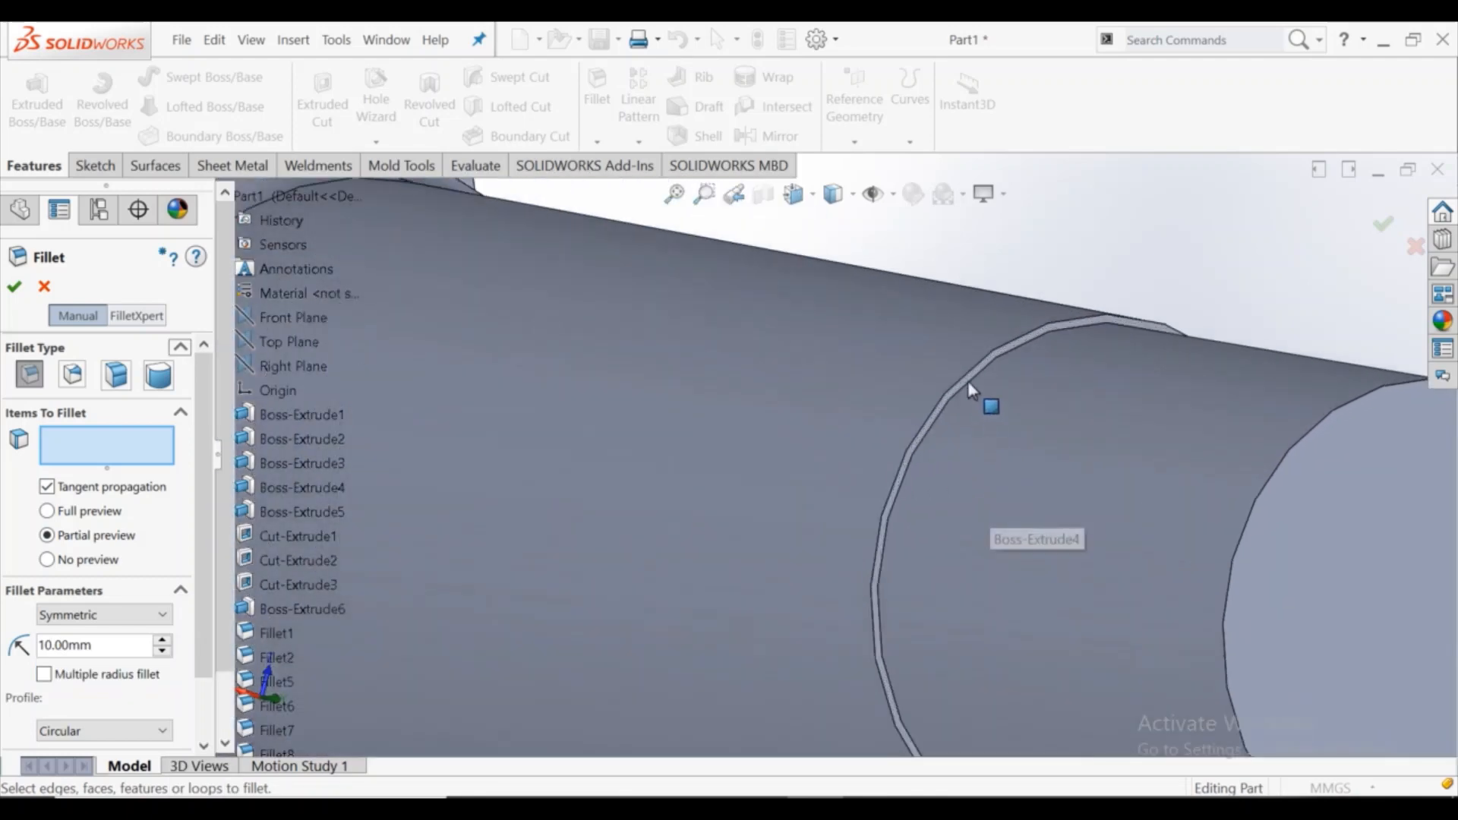
{"action": "left_click", "coordinate": [969, 383]}
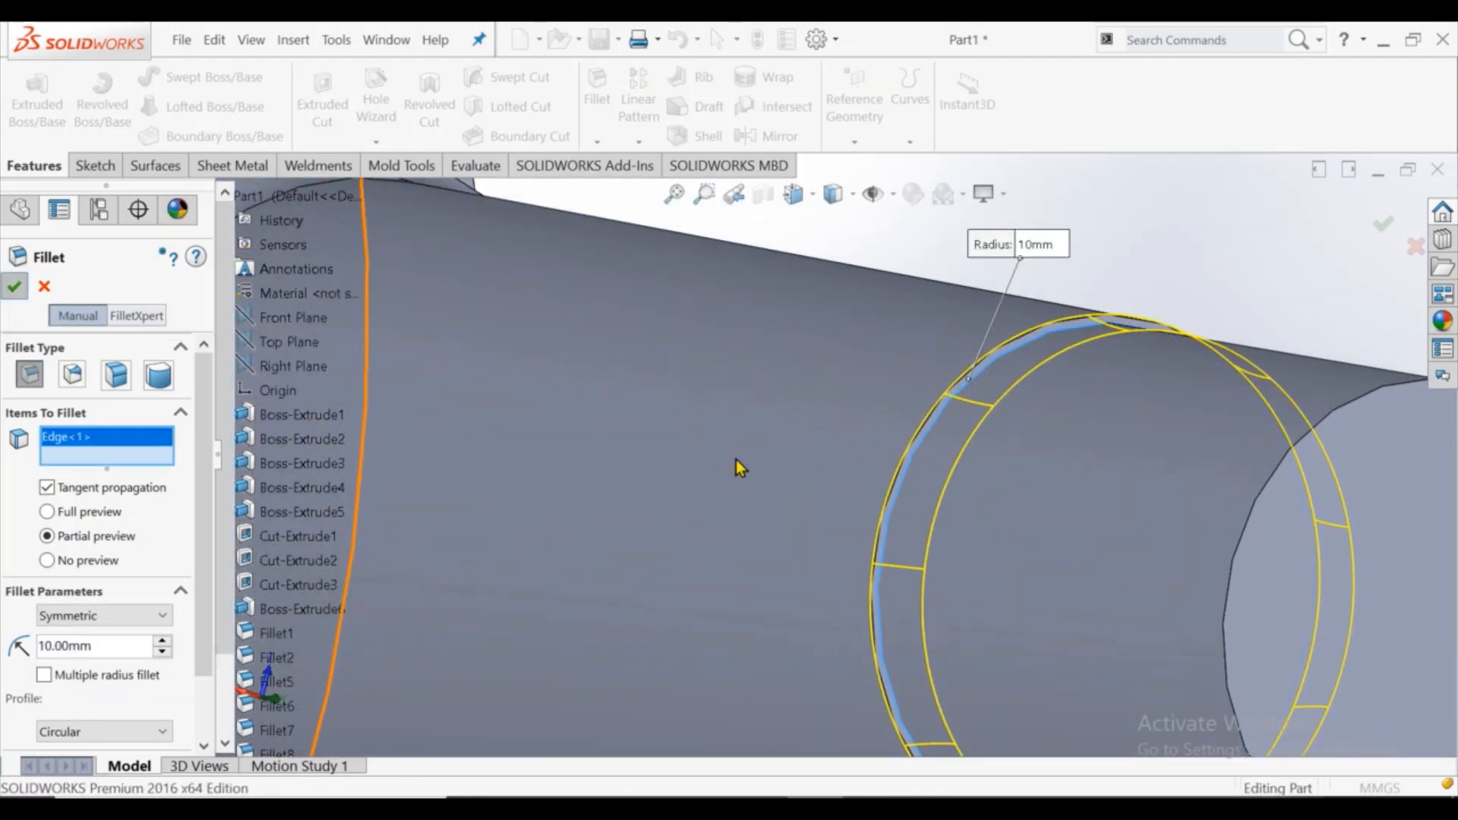
{"action": "scroll", "coordinate": [736, 459], "scroll_direction": "up", "scroll_amount": 10}
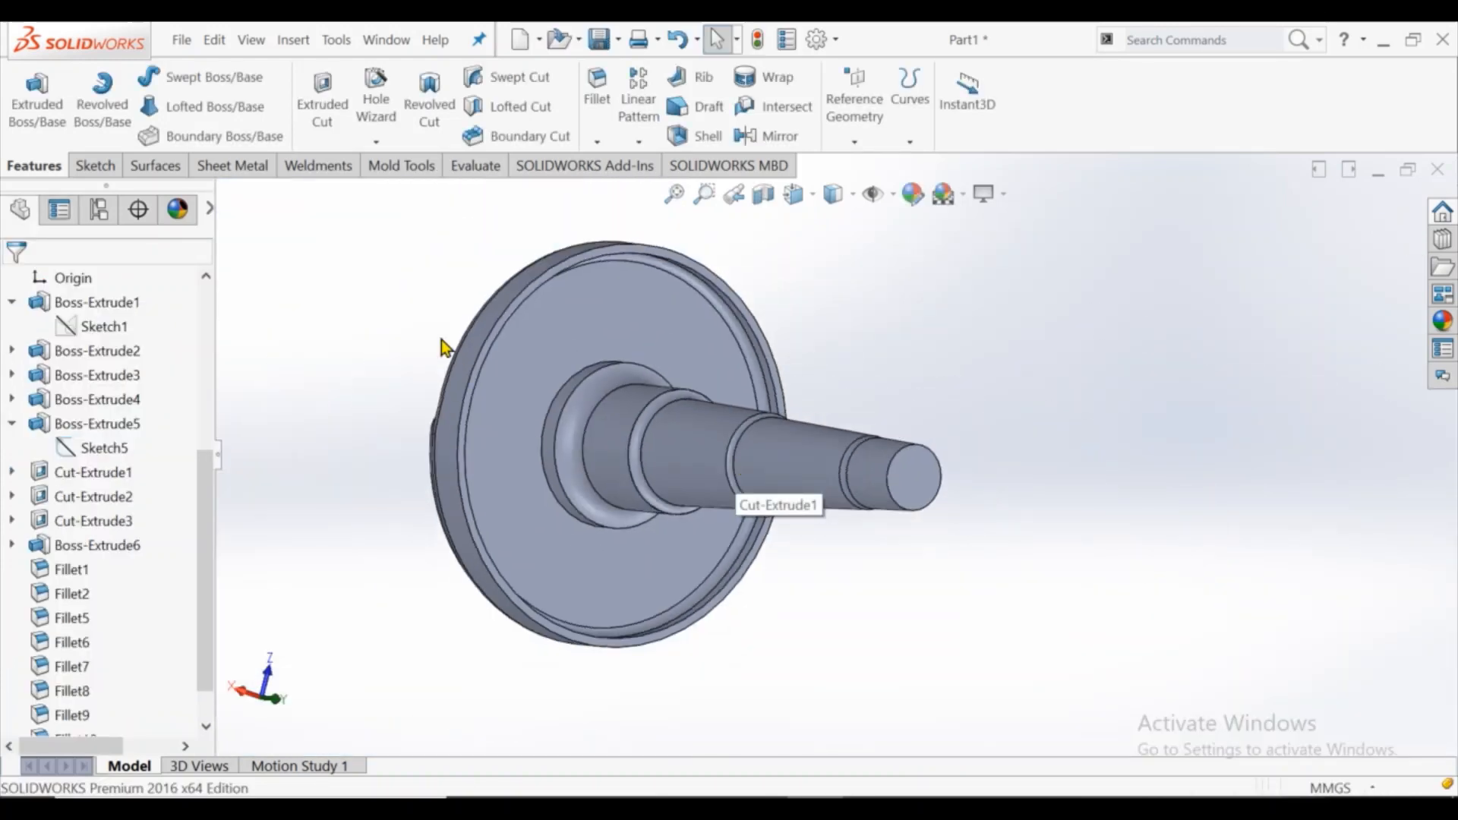
Step: Fillet the shaft's end edge and the two rim edges on the back of the disc with a 0.2 mm radius
{"action": "left_click", "coordinate": [597, 107]}
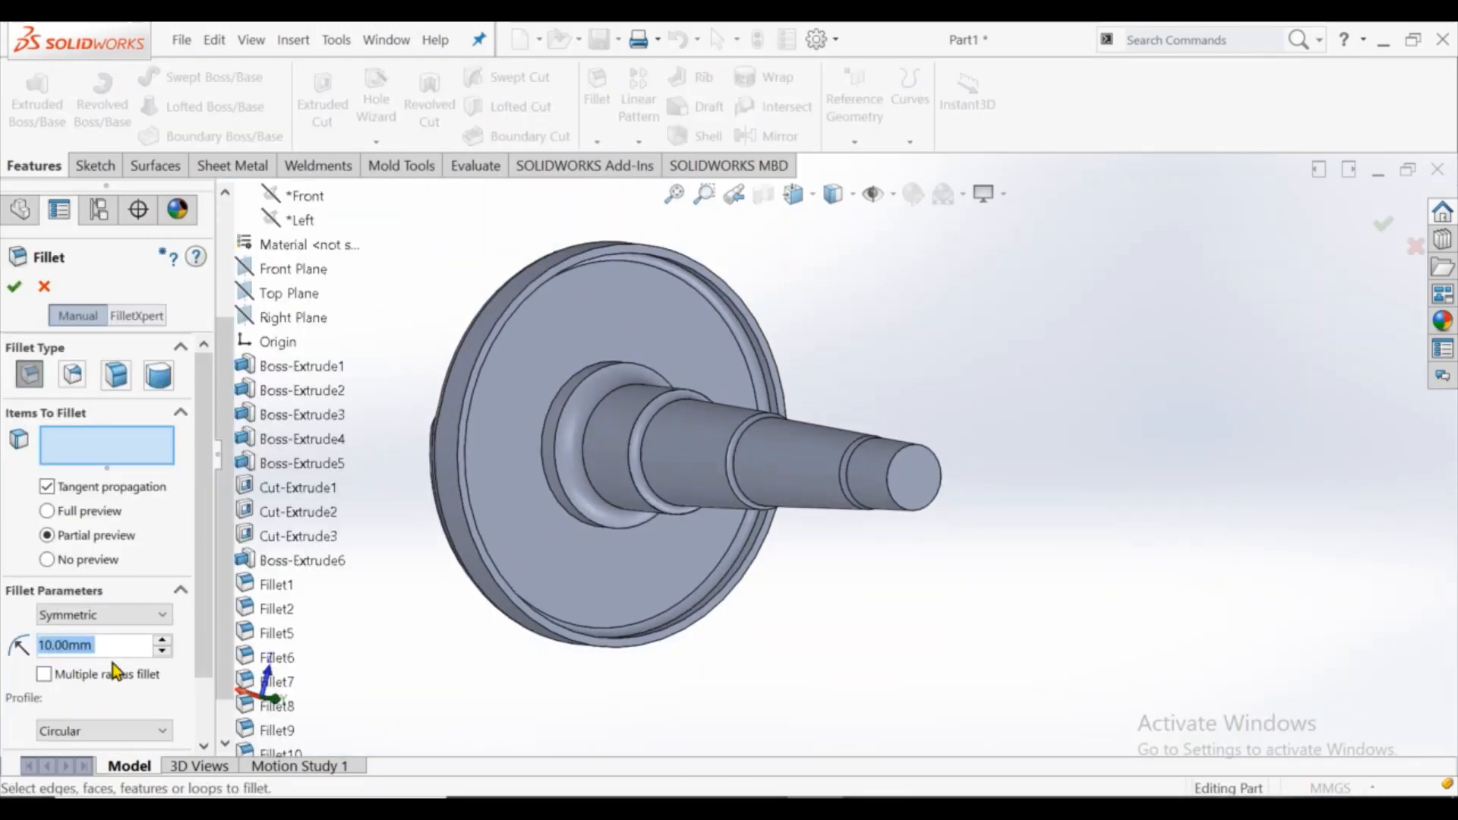
{"action": "key", "text": "BackSpace"}
{"action": "type", "text": "0.2"}
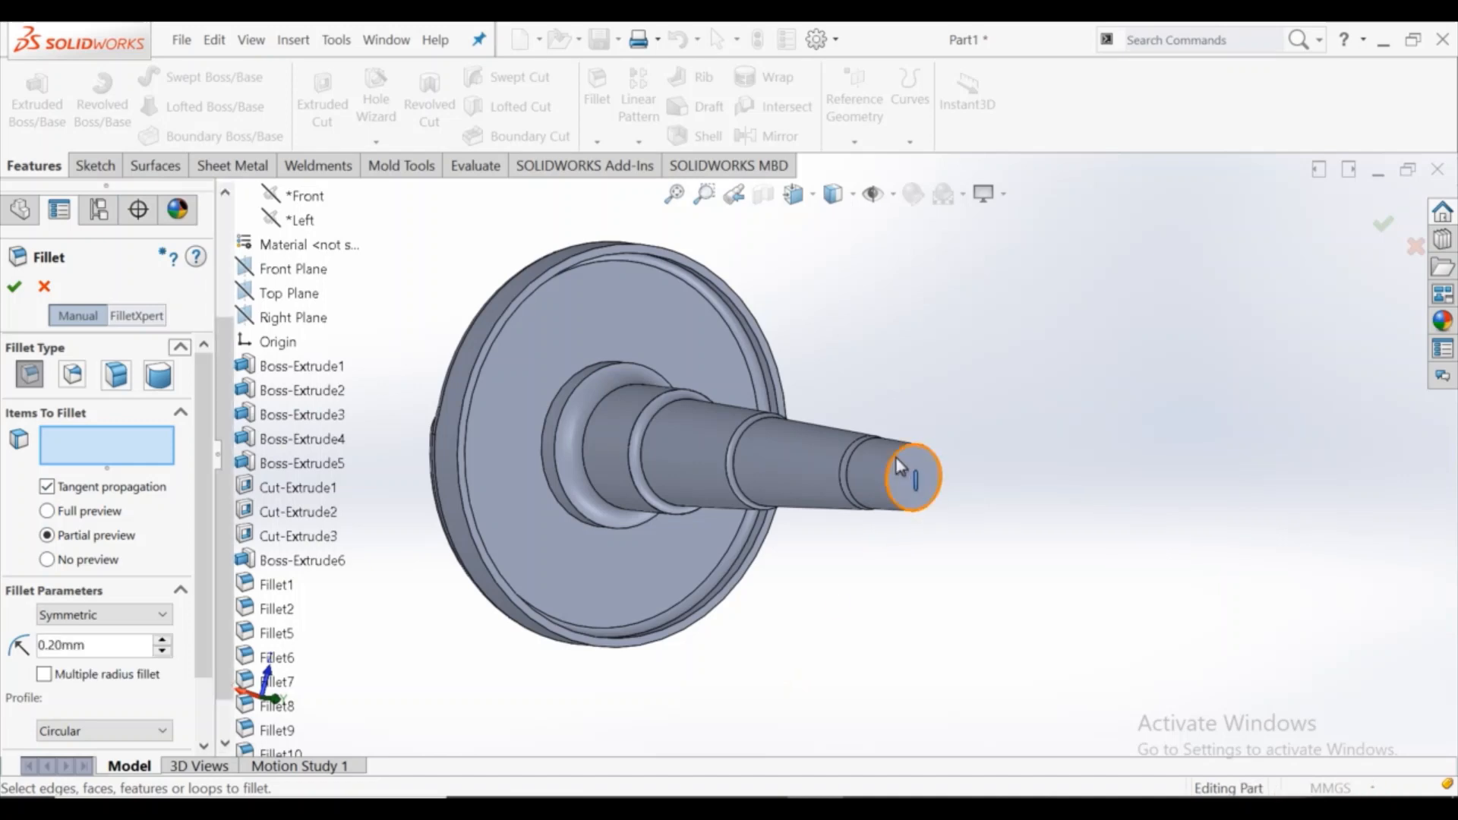
{"action": "left_click", "coordinate": [918, 478]}
{"action": "scroll", "coordinate": [504, 426], "scroll_direction": "up", "scroll_amount": 5}
{"action": "scroll", "coordinate": [621, 374], "scroll_direction": "up", "scroll_amount": 3}
{"action": "left_click", "coordinate": [721, 358]}
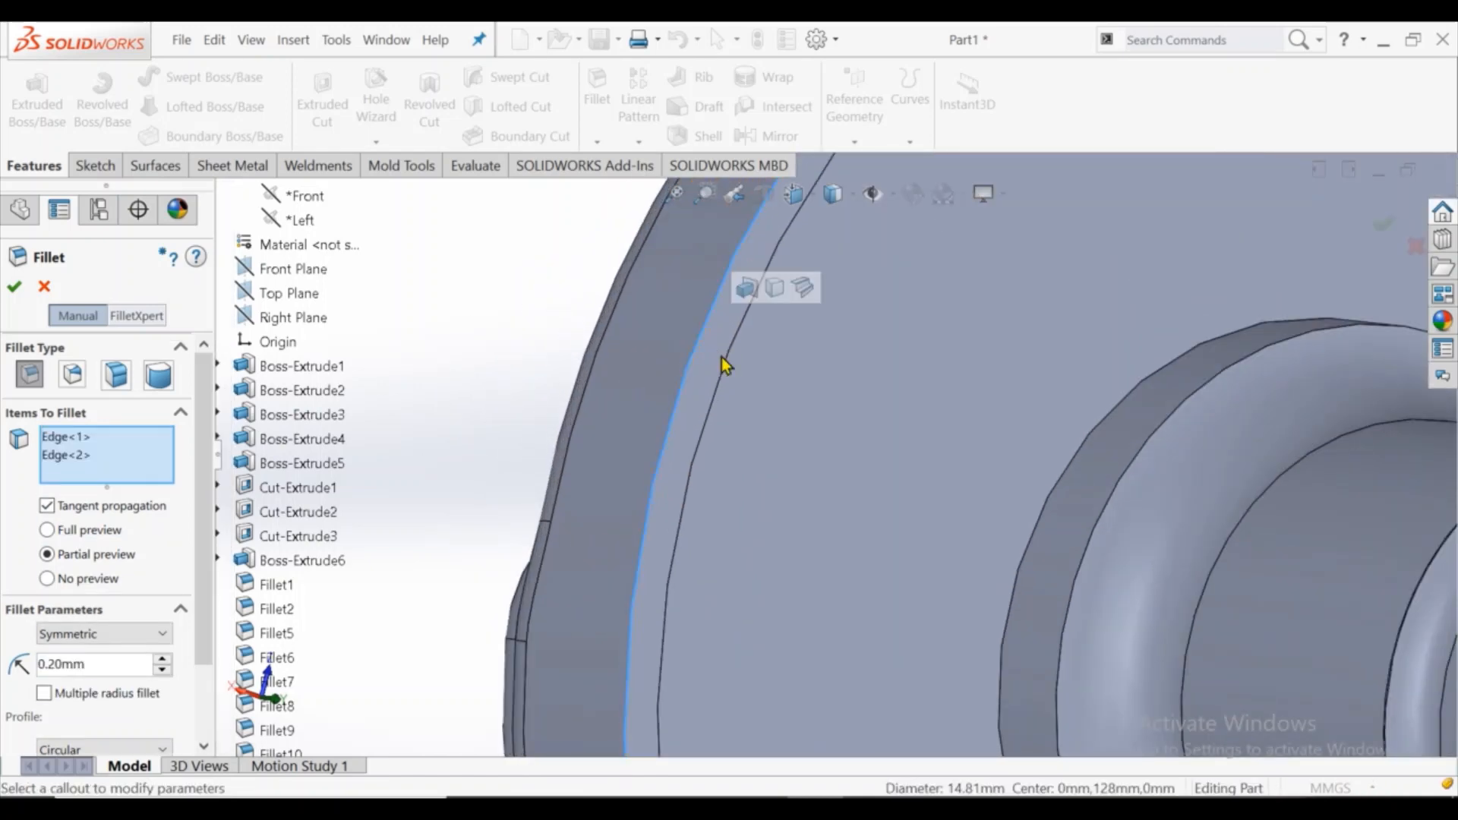
{"action": "left_click", "coordinate": [706, 389]}
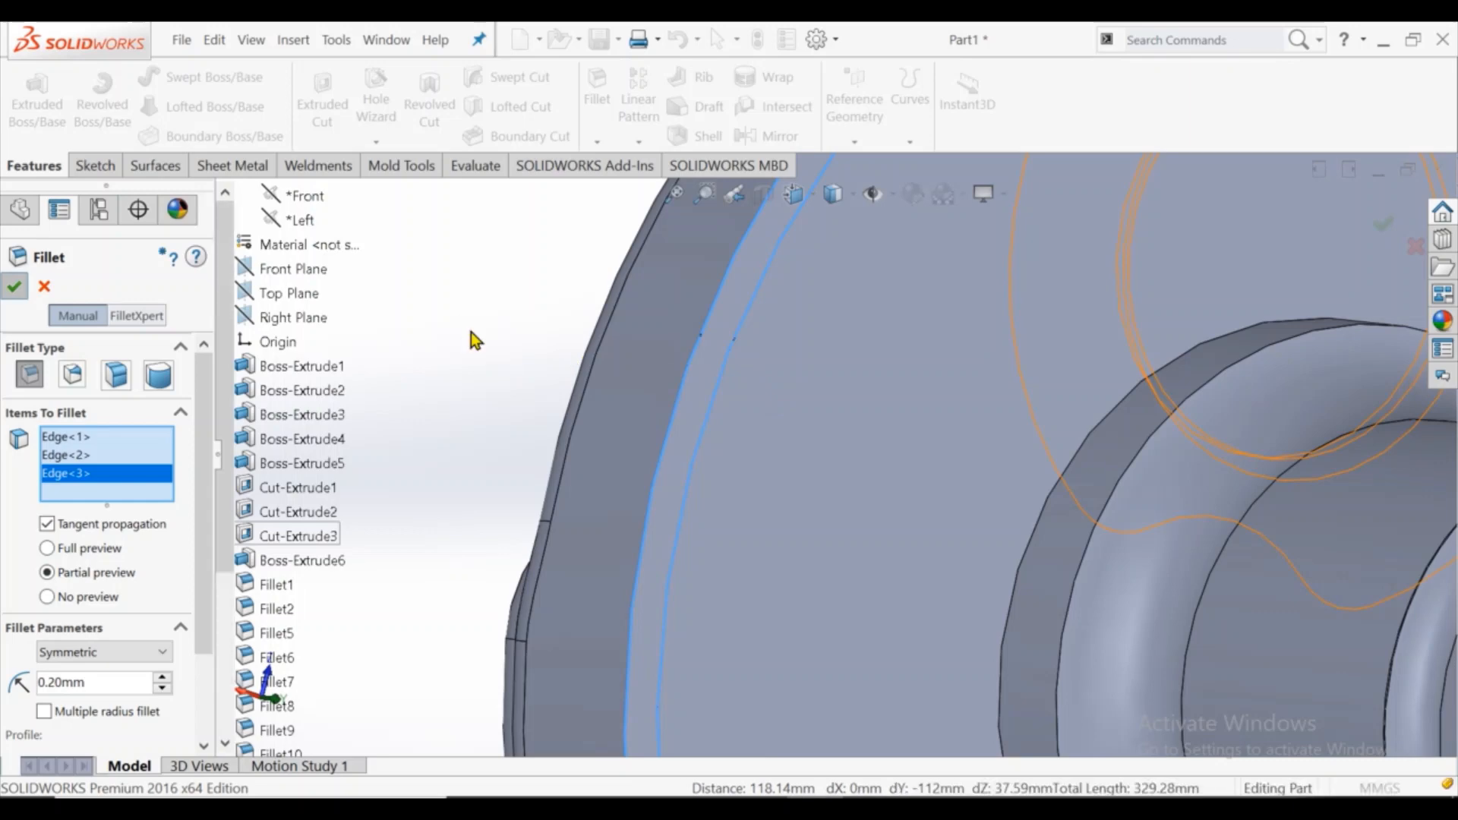
{"action": "key", "text": "Return"}
{"action": "scroll", "coordinate": [1063, 531], "scroll_direction": "down", "scroll_amount": 8}
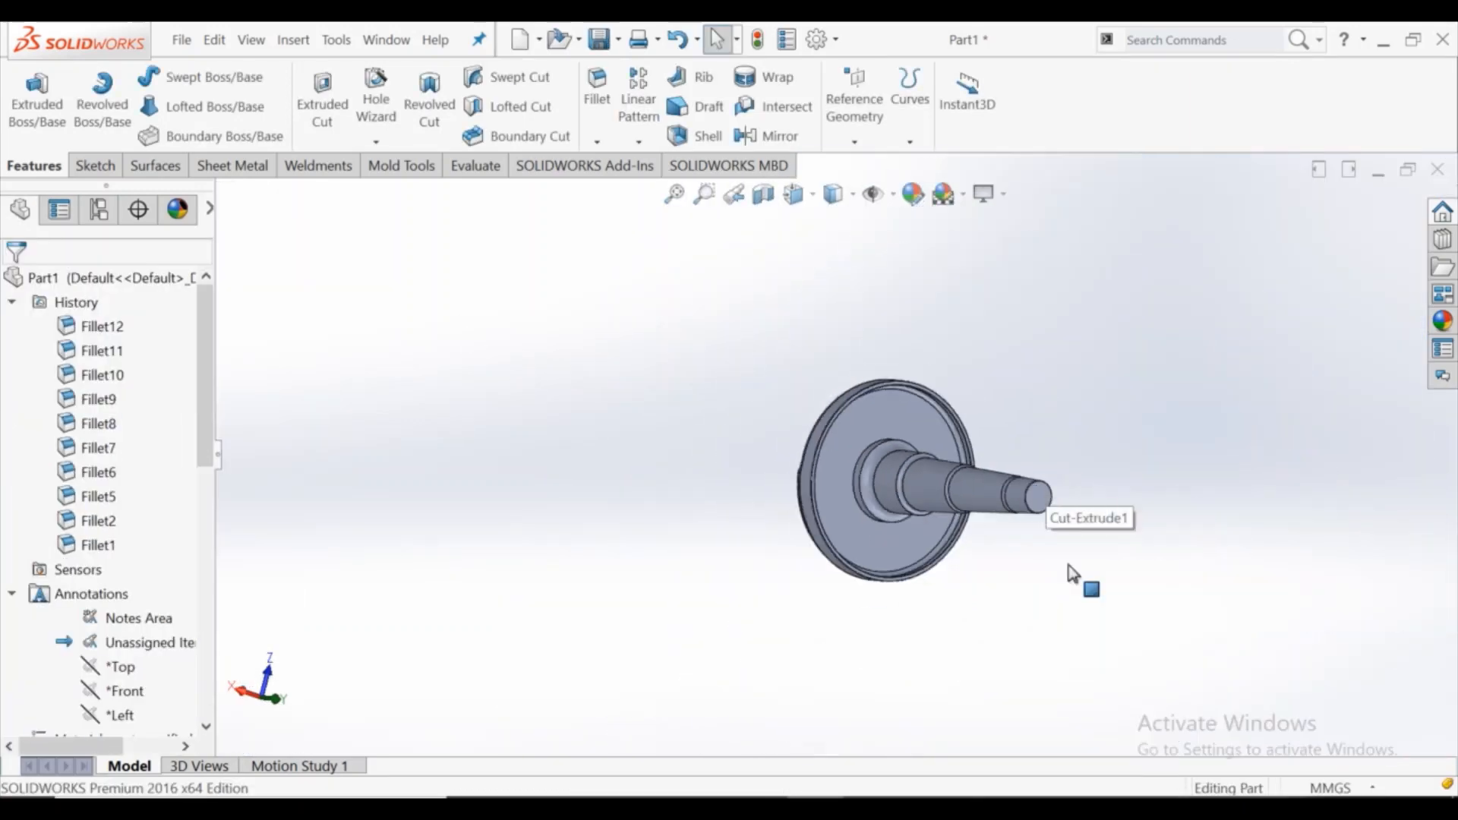
Step: Assign Gray Cast Iron (SN) from the Iron category as the part's material
{"action": "middle_click_drag", "start_coordinate": [1073, 580], "coordinate": [886, 481]}
{"action": "key", "text": "space"}
{"action": "left_click", "coordinate": [936, 470]}
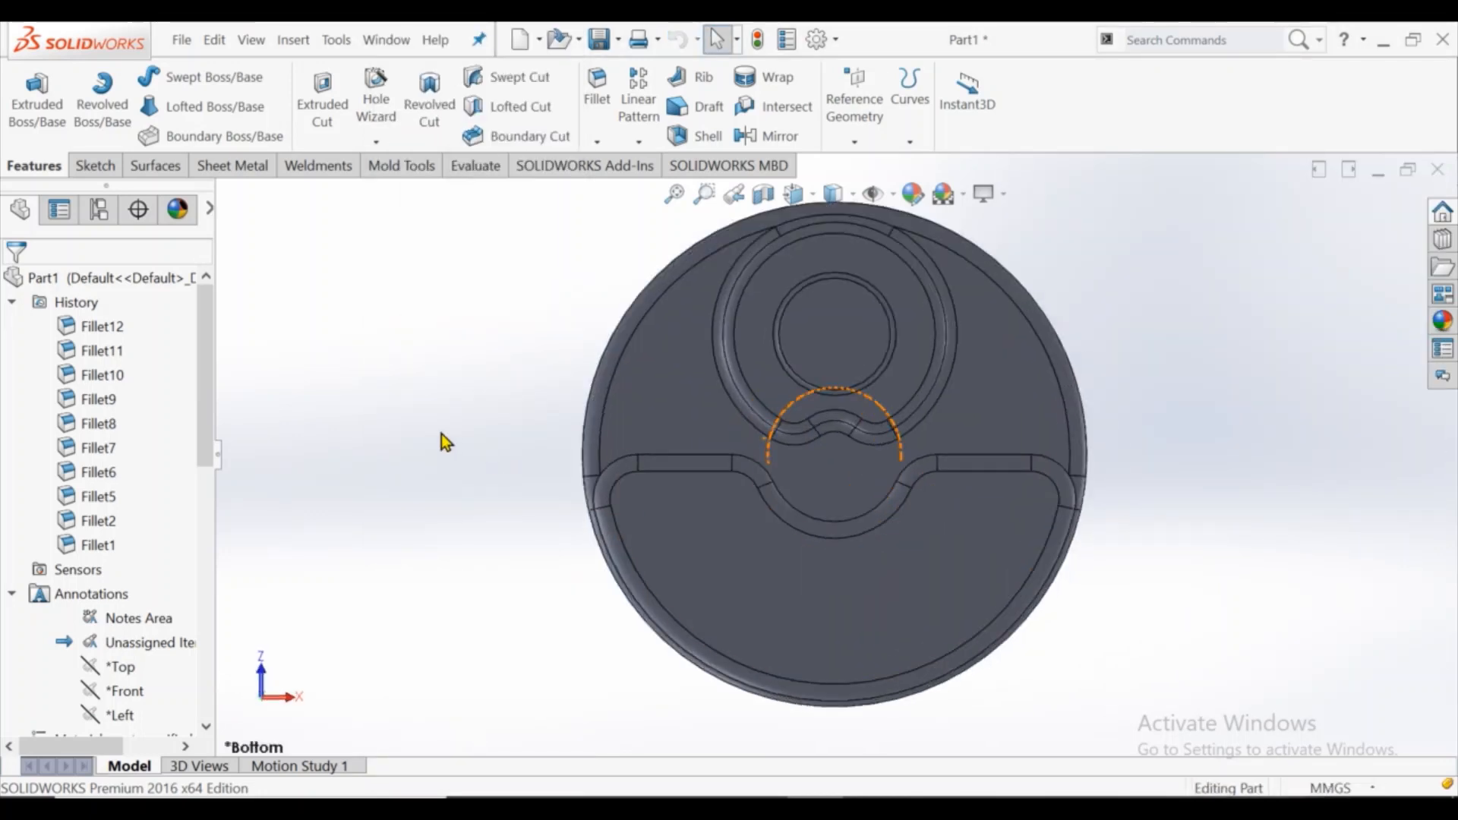
{"action": "middle_click_drag", "start_coordinate": [441, 434], "coordinate": [596, 592]}
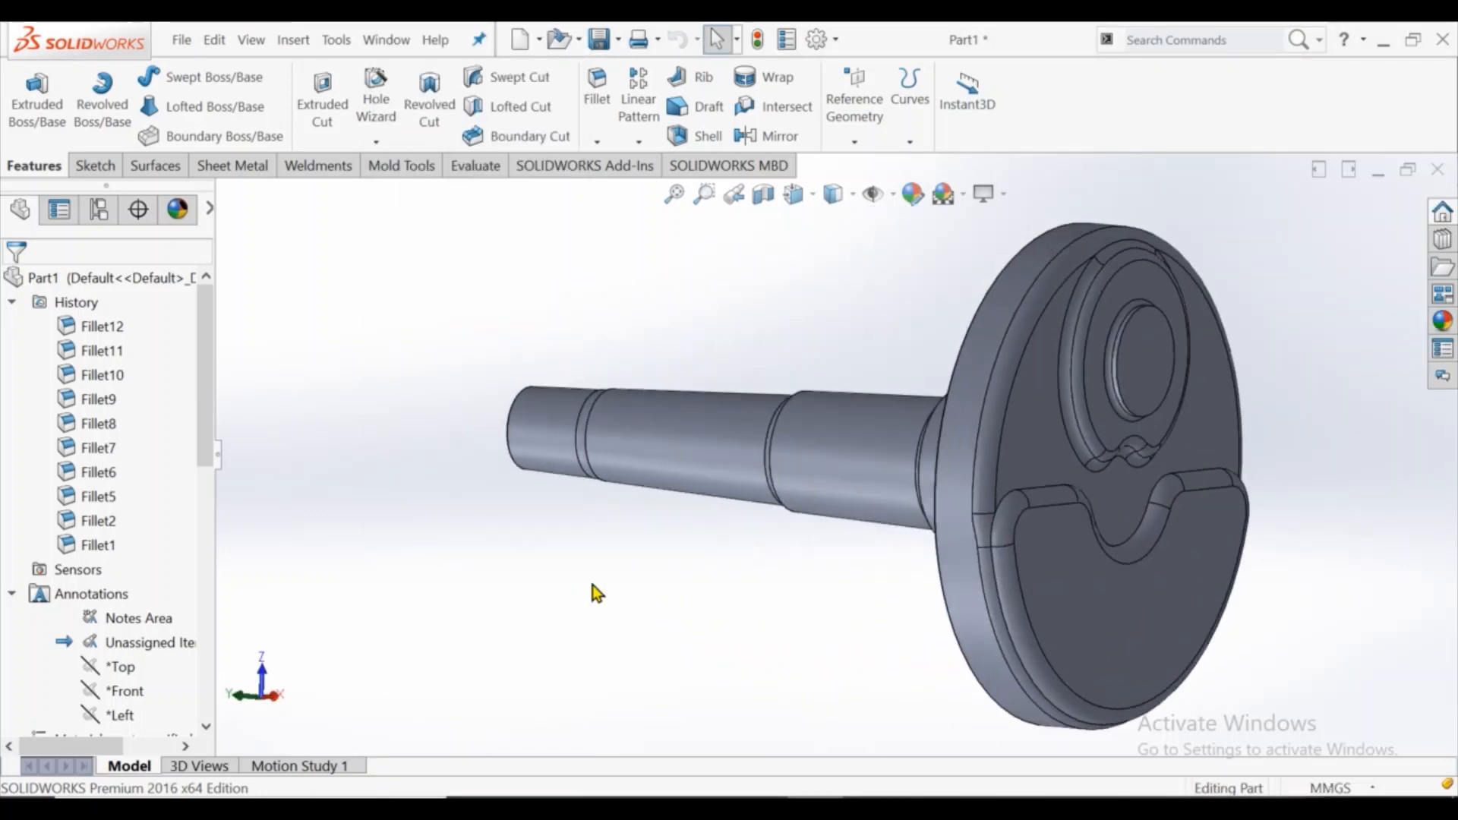
{"action": "left_click", "coordinate": [14, 301]}
{"action": "left_click", "coordinate": [12, 351]}
{"action": "right_click", "coordinate": [110, 373]}
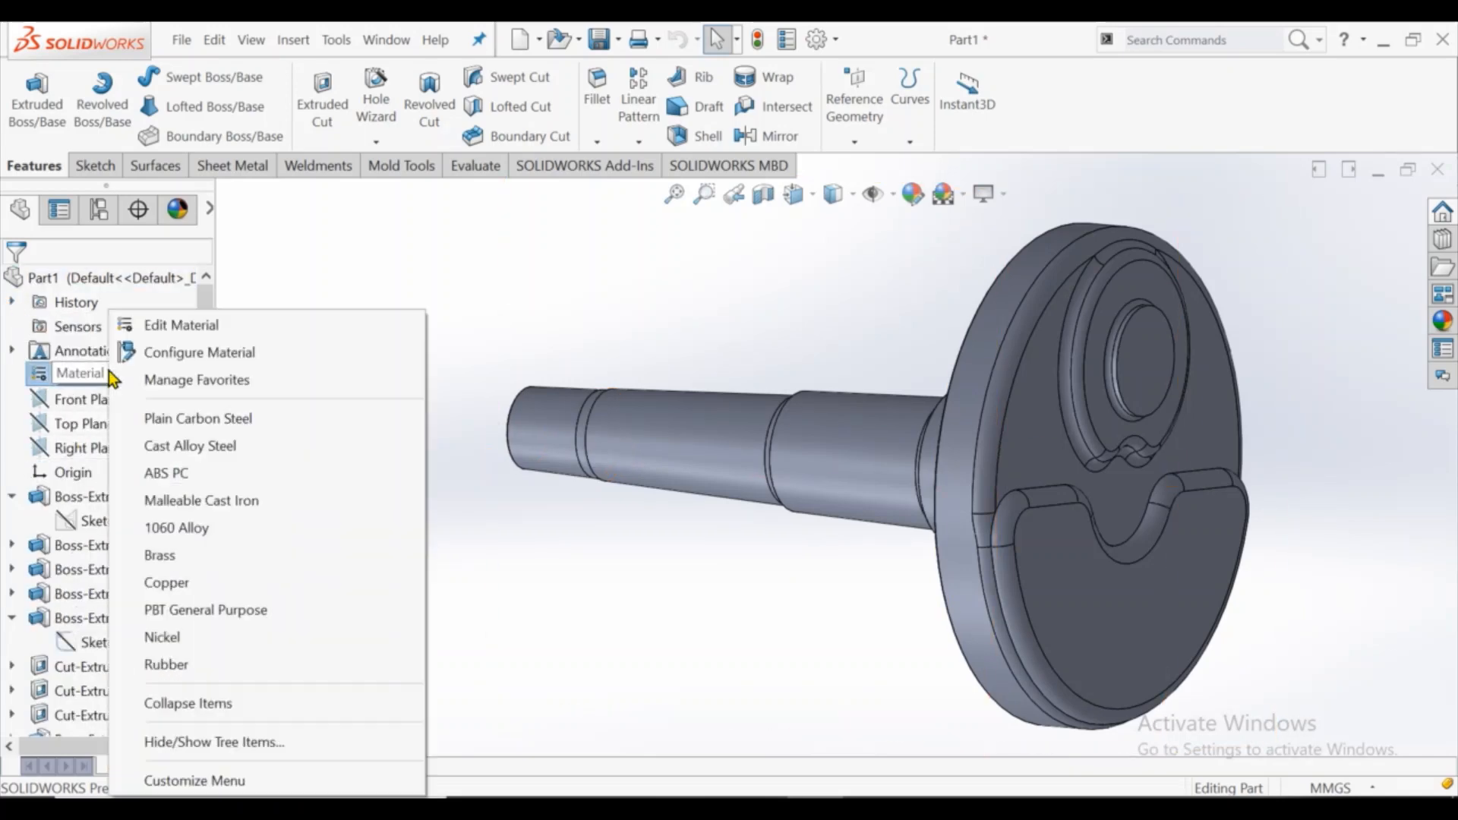
{"action": "left_click", "coordinate": [154, 326]}
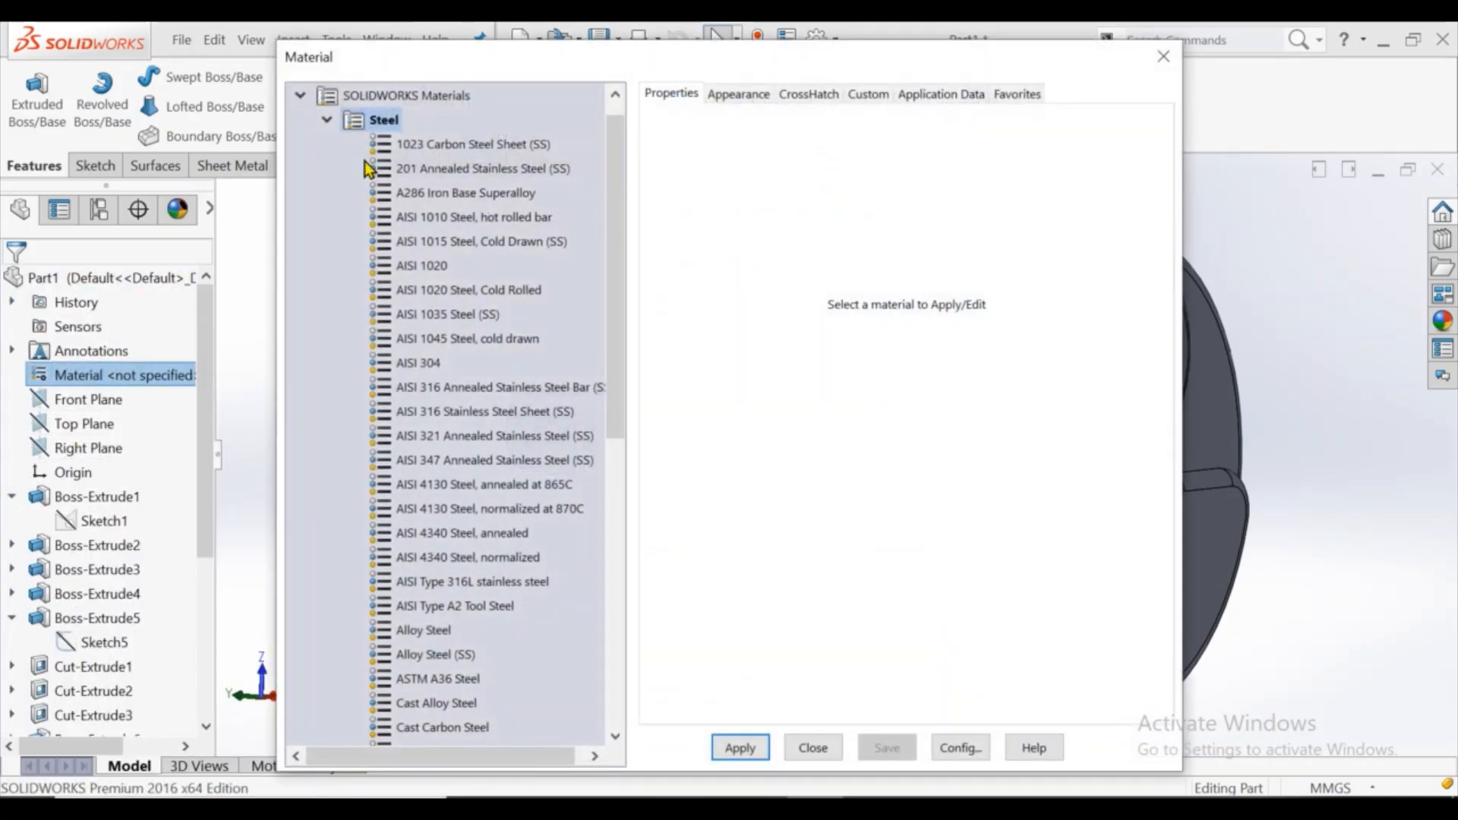
{"action": "left_click", "coordinate": [327, 144]}
{"action": "left_click", "coordinate": [327, 168]}
{"action": "left_click", "coordinate": [433, 265]}
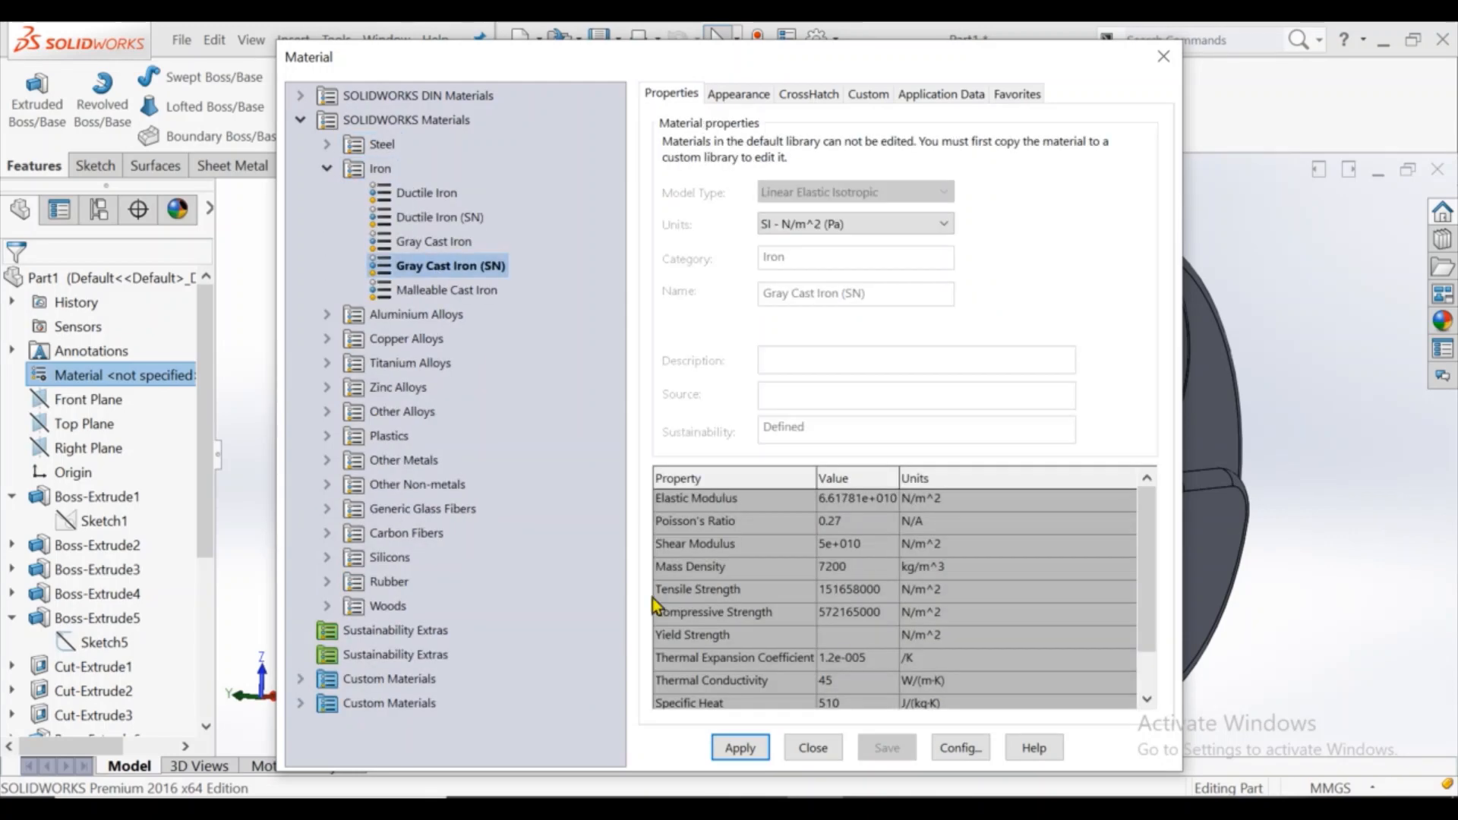
{"action": "left_click", "coordinate": [765, 751]}
{"action": "left_click", "coordinate": [813, 749]}
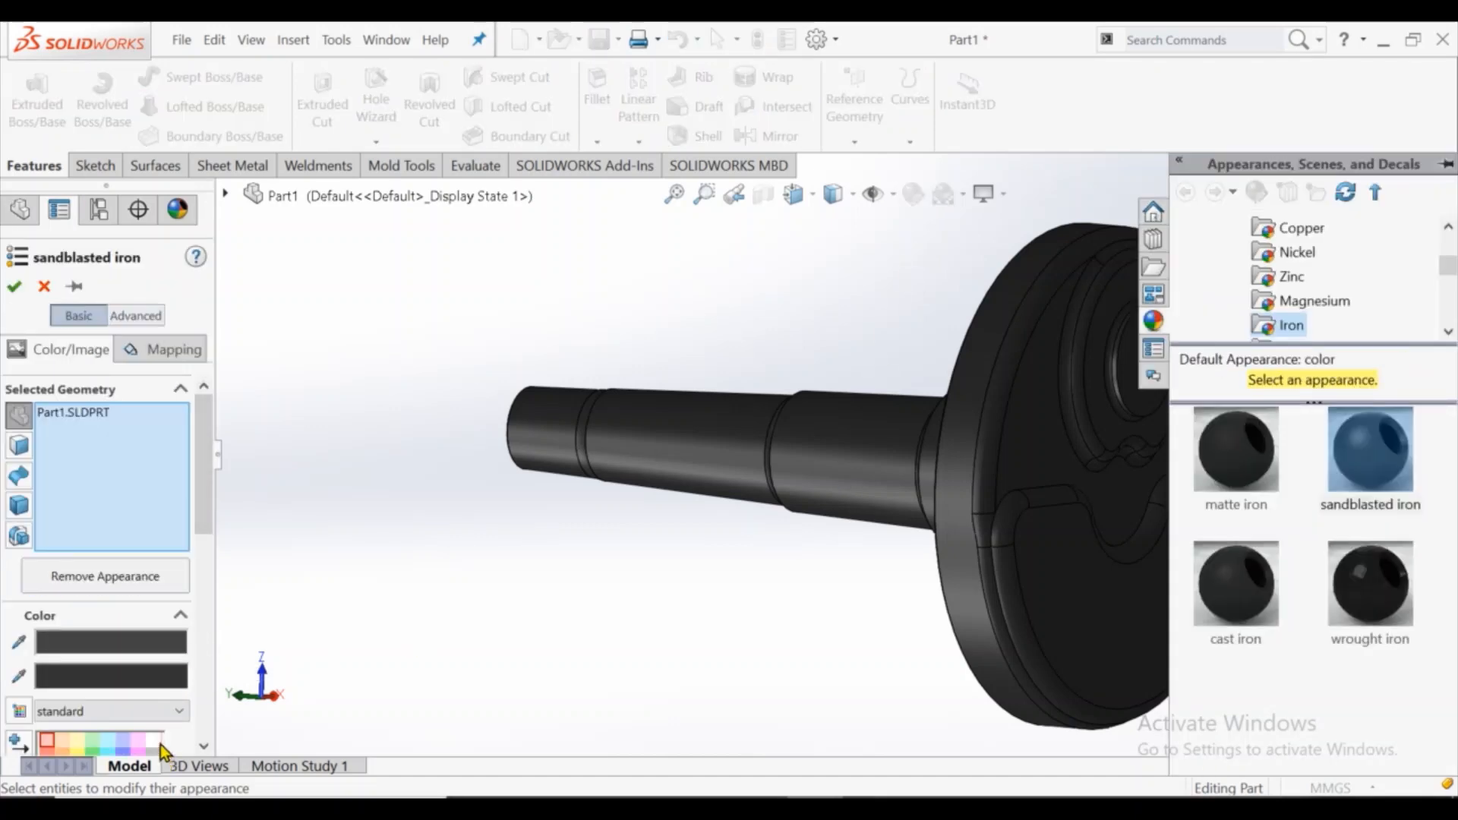
Step: Set the main color of the part's sandblasted iron appearance to light gray
{"action": "scroll", "coordinate": [161, 744], "scroll_direction": "down", "scroll_amount": 3}
{"action": "left_click", "coordinate": [152, 626]}
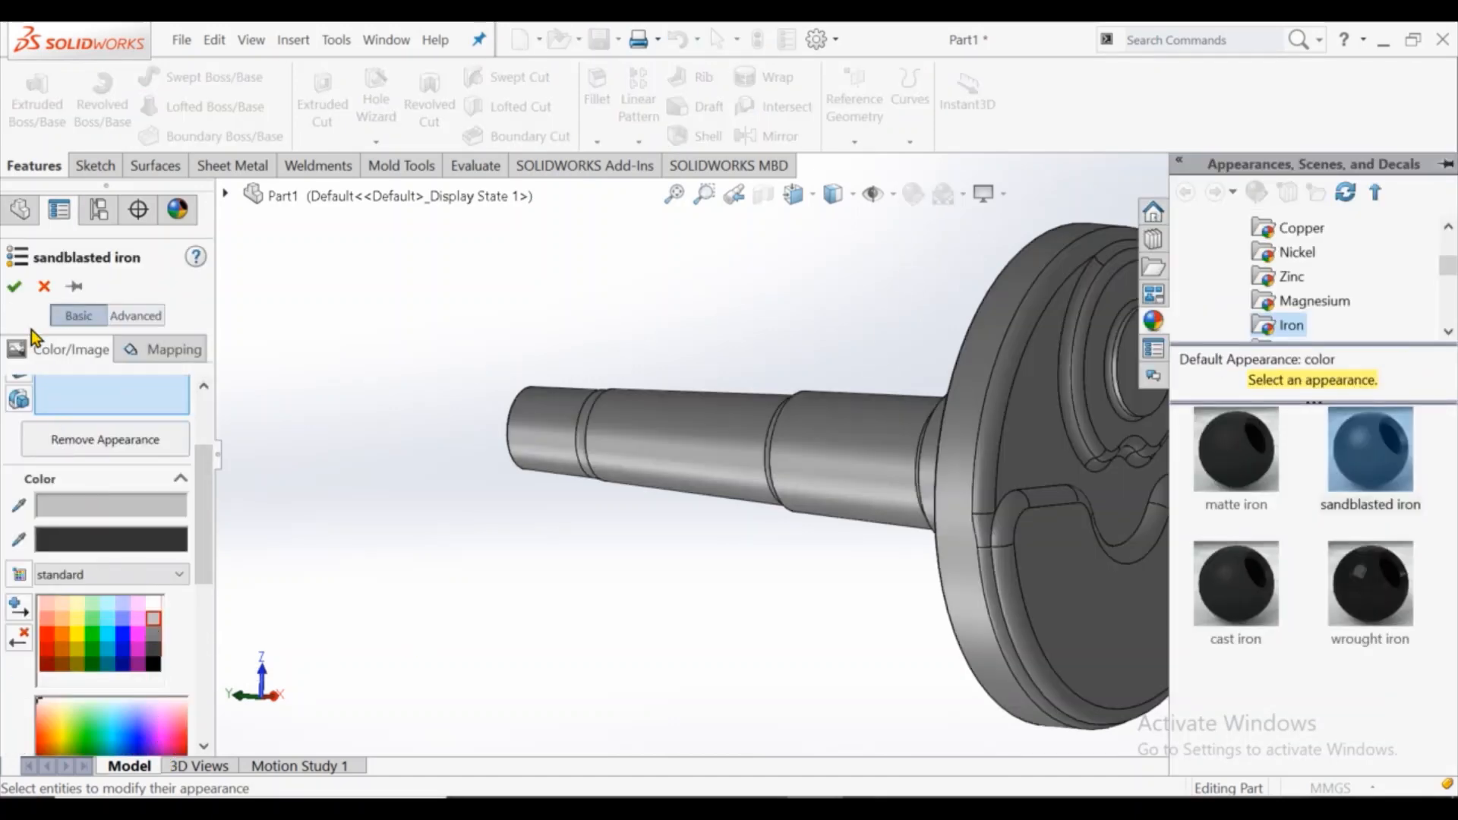
{"action": "left_click", "coordinate": [14, 286]}
Step: Show the part in a straight side view with the Hidden Lines Visible display style
{"action": "middle_click_drag", "start_coordinate": [686, 345], "coordinate": [995, 486]}
{"action": "key", "text": "space"}
{"action": "left_click", "coordinate": [964, 447]}
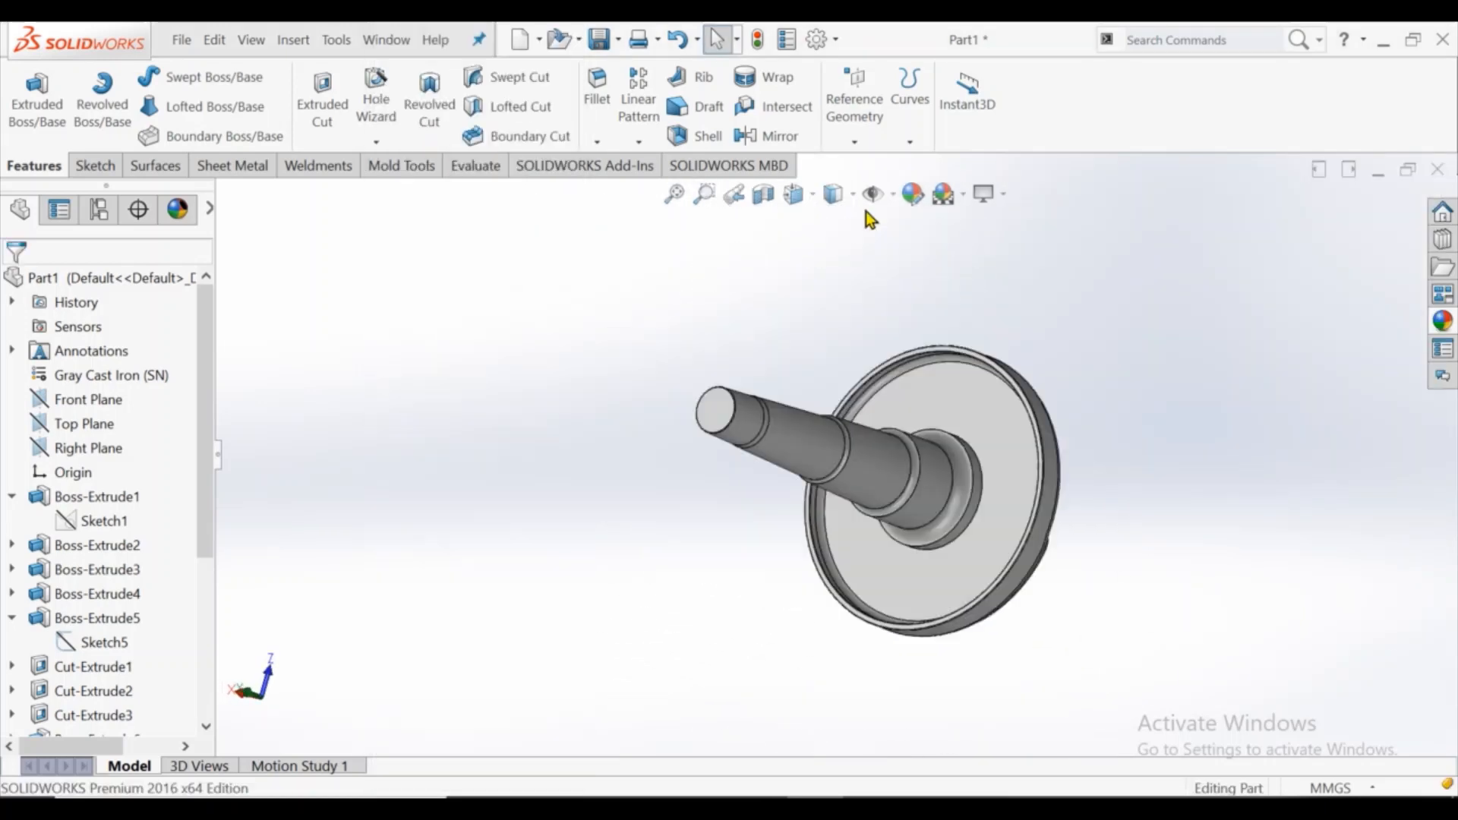
{"action": "left_click", "coordinate": [855, 195]}
{"action": "left_click", "coordinate": [835, 317]}
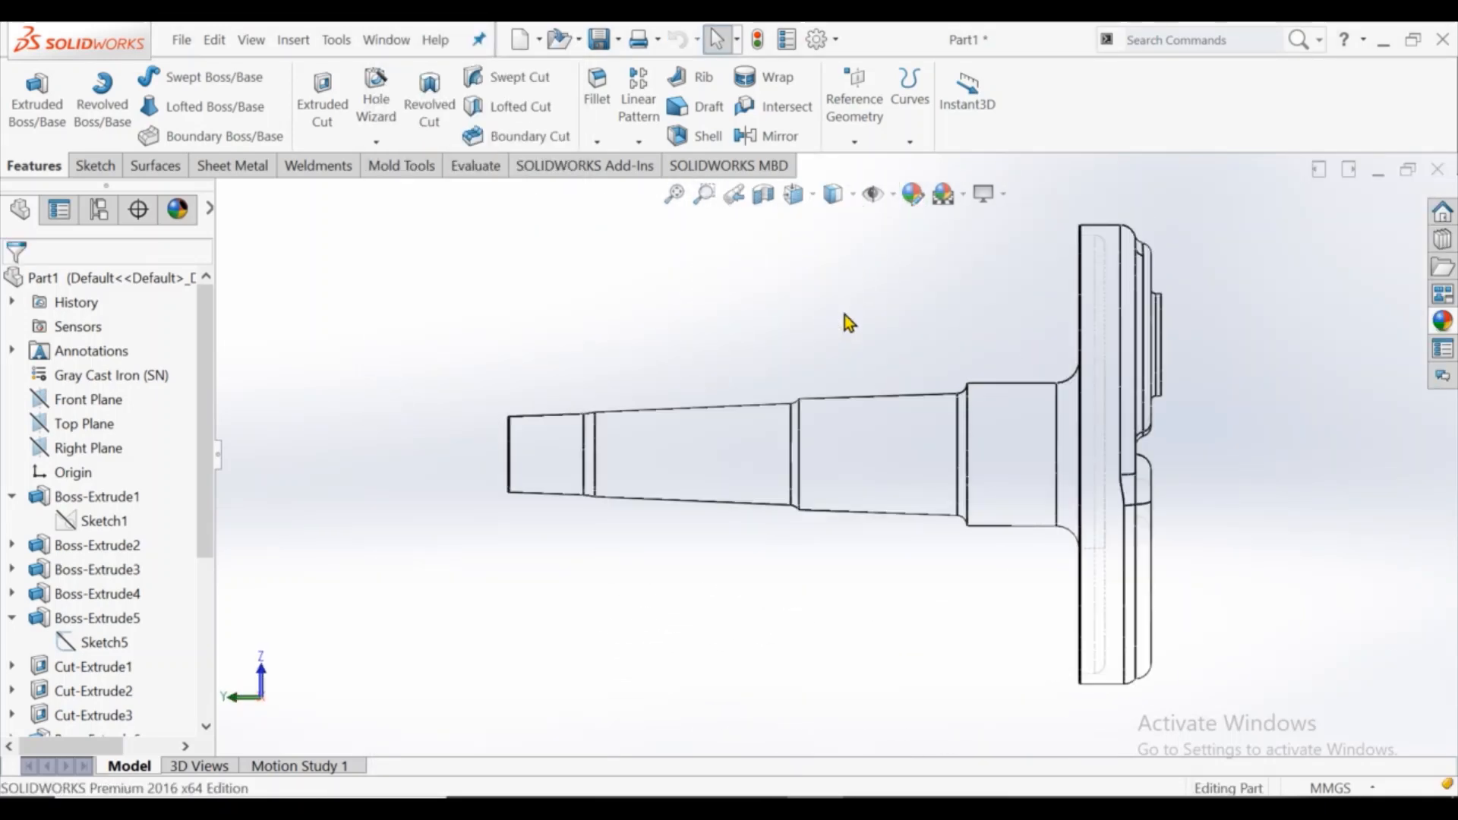
Step: Examine the disc's front face in the Bottom view, and restore the shaded display with edges
{"action": "key", "text": "space"}
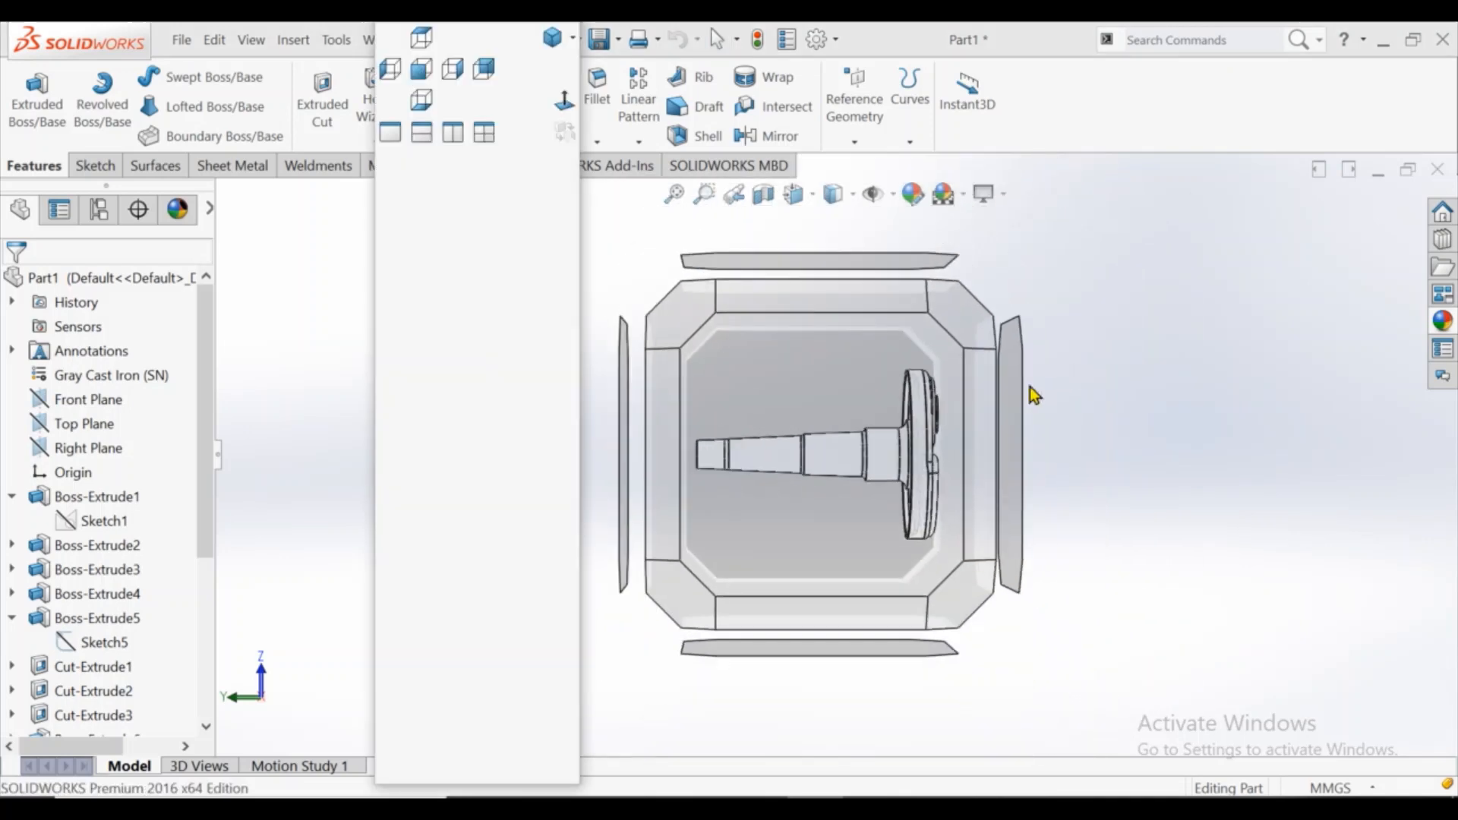
{"action": "left_click", "coordinate": [1021, 401]}
{"action": "key", "text": "space"}
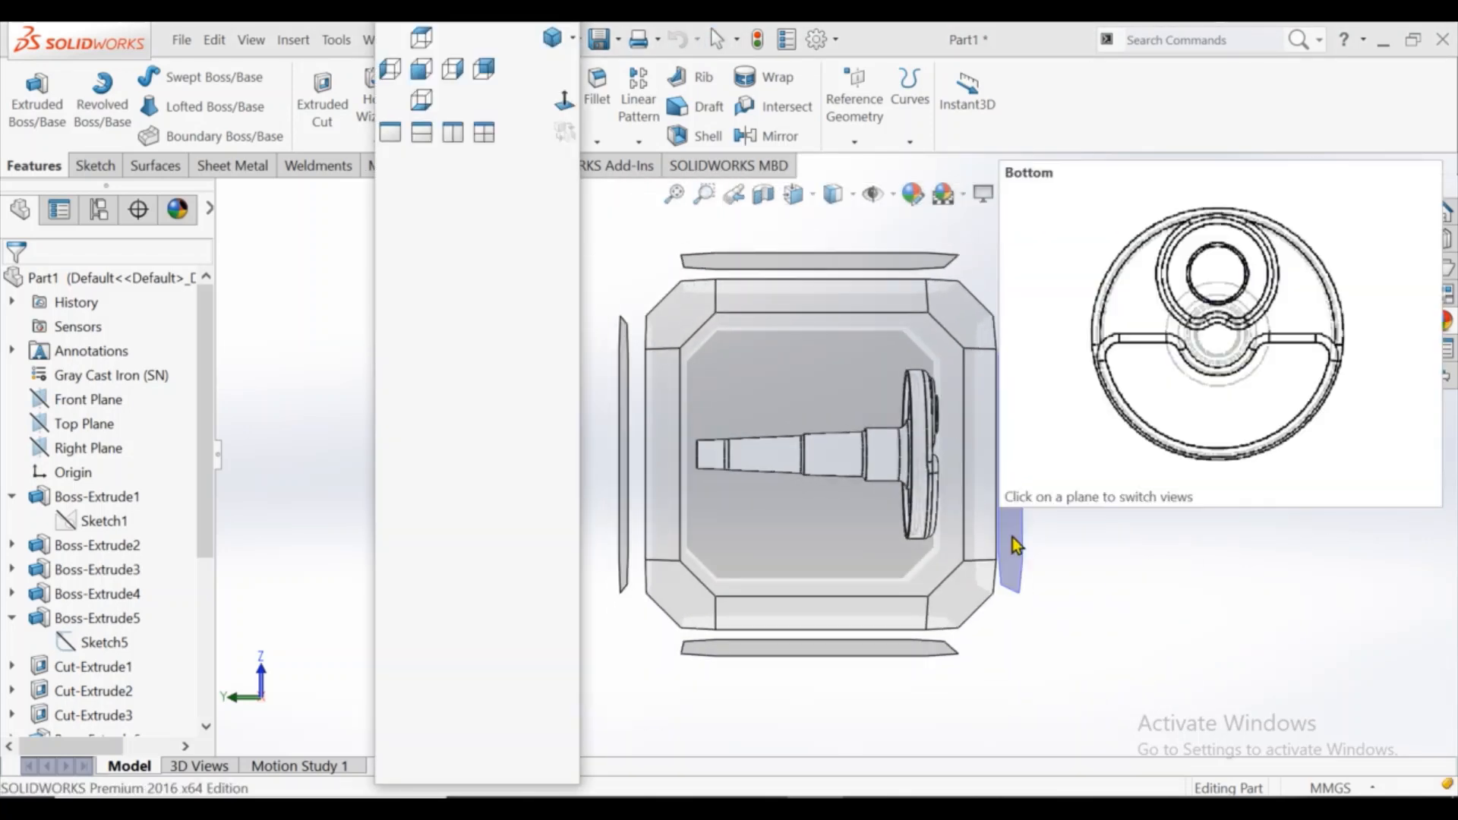
{"action": "left_click", "coordinate": [1014, 536]}
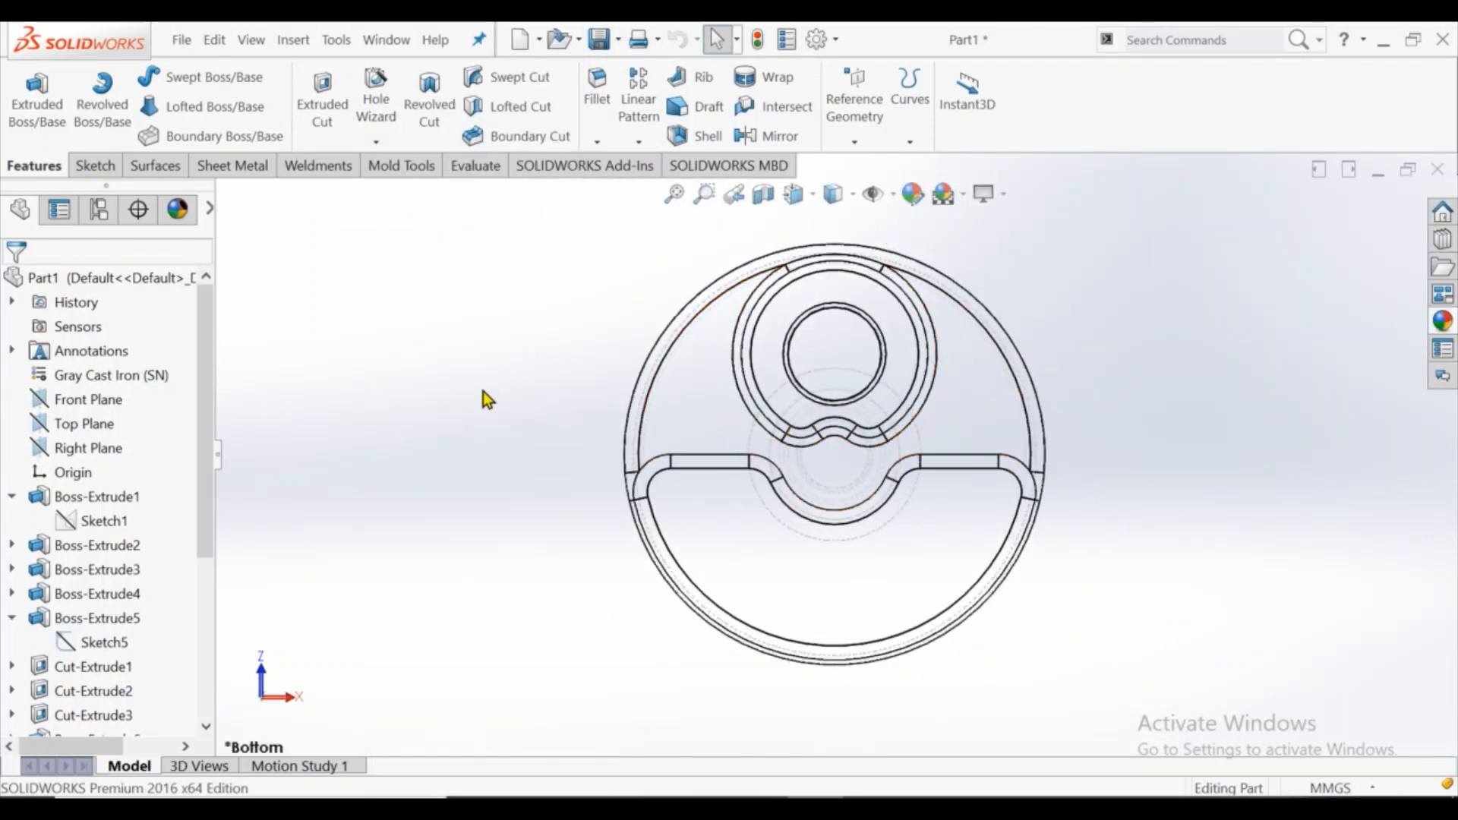
{"action": "scroll", "coordinate": [483, 390], "scroll_direction": "up", "scroll_amount": 1}
{"action": "middle_click_drag", "start_coordinate": [680, 299], "coordinate": [700, 298]}
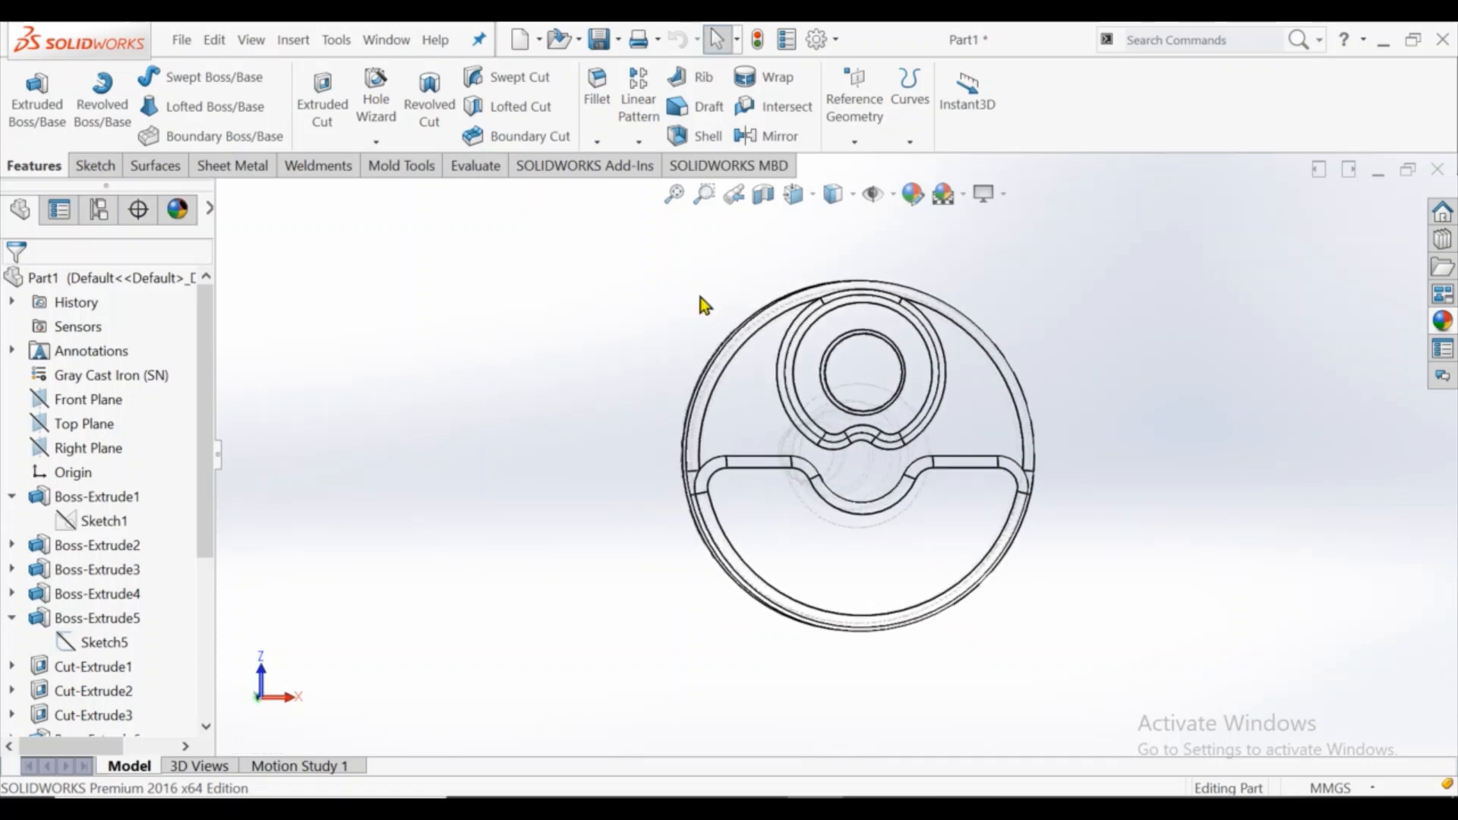
{"action": "left_click", "coordinate": [828, 206]}
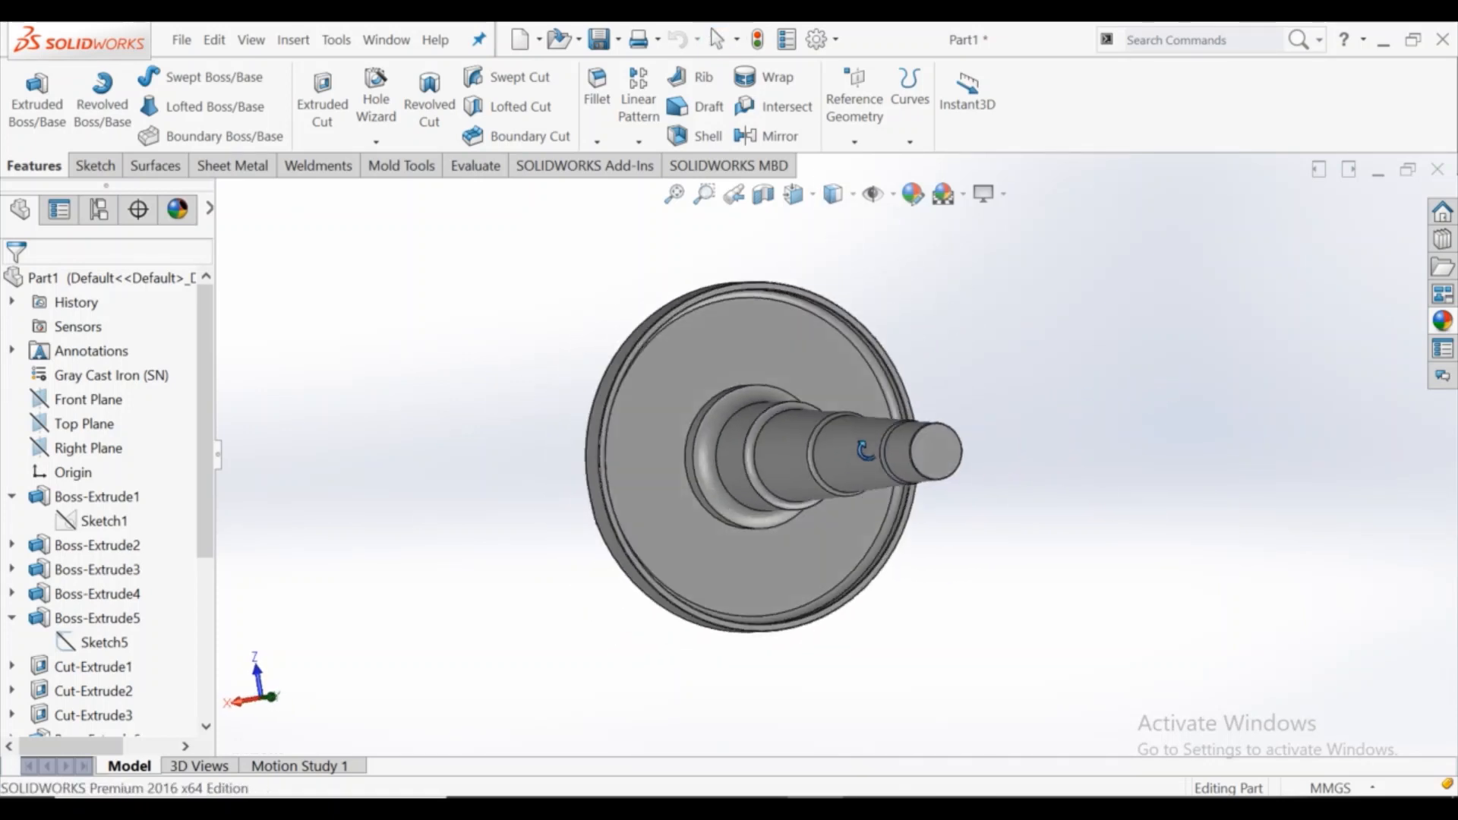